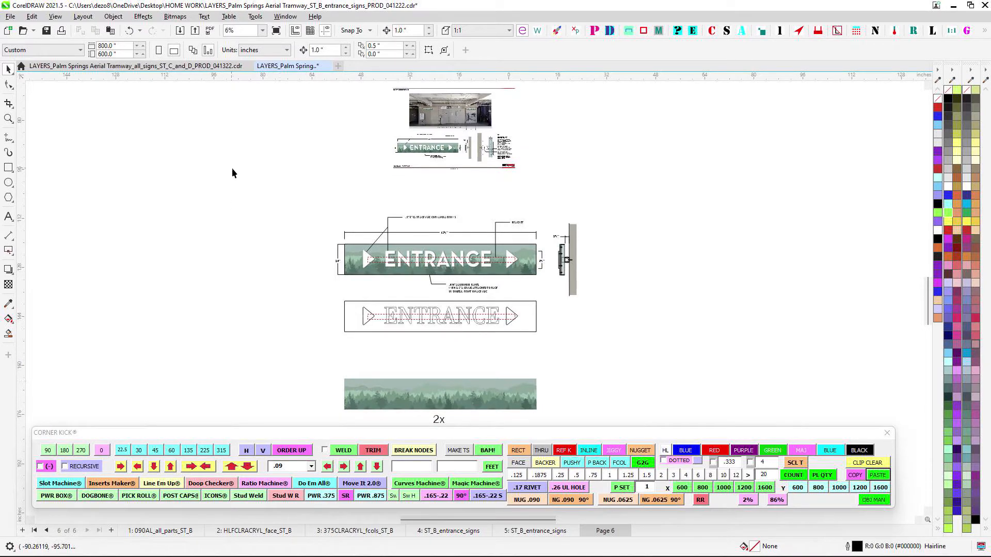
Look over the full-size ENTRANCE sign drawing and the sign type B sheet above it
scroll(475, 222, "up", 1)
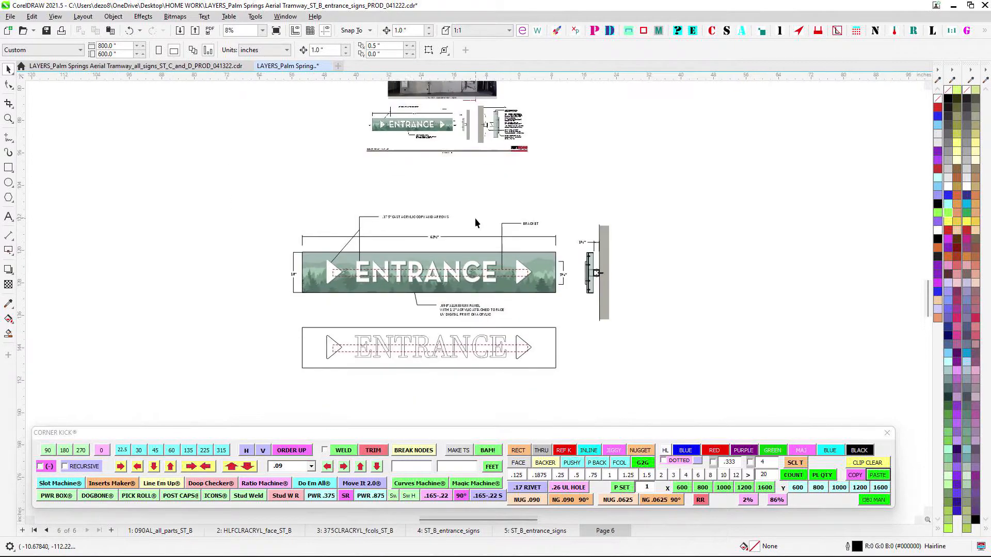
mouse_move(476, 223)
left_mouse_down()
mouse_move(461, 221)
mouse_move(440, 257)
mouse_move(441, 287)
left_mouse_up()
scroll(458, 223, "down", 1)
scroll(412, 181, "up", 2)
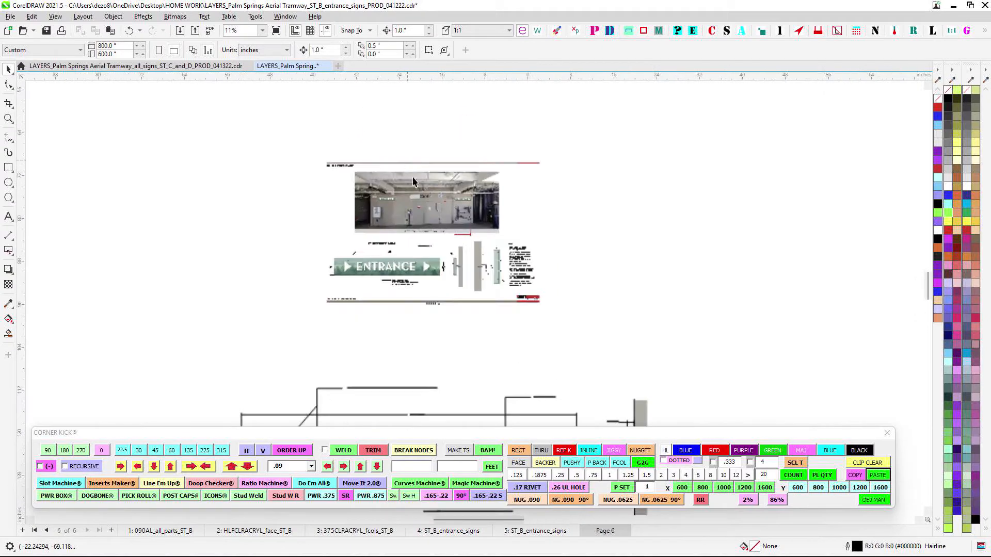
scroll(413, 181, "up", 1)
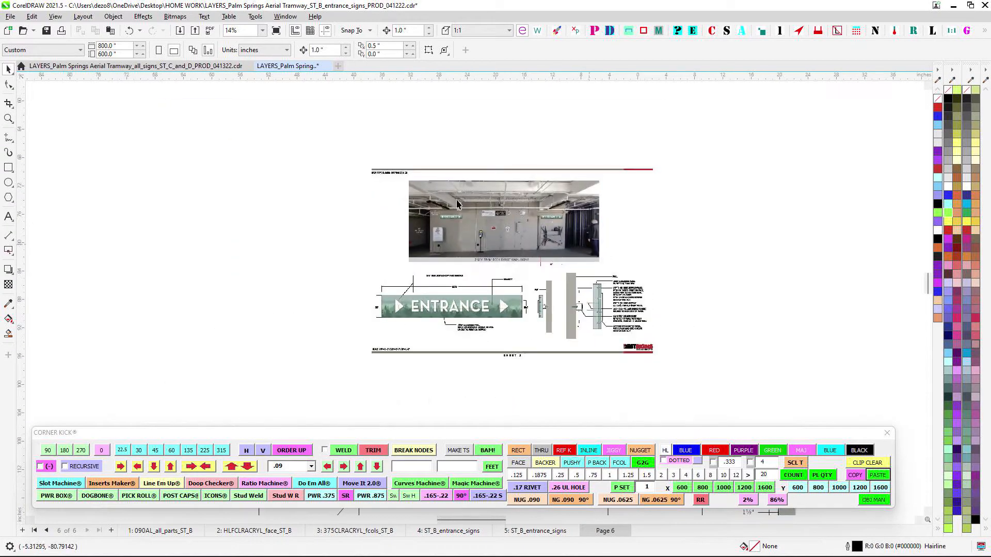
left_click_drag(290, 159, 429, 228)
Switch to the all_signs_ST_C_and_D document and look over the ST-C and ST-D sign layouts
left_click(189, 67)
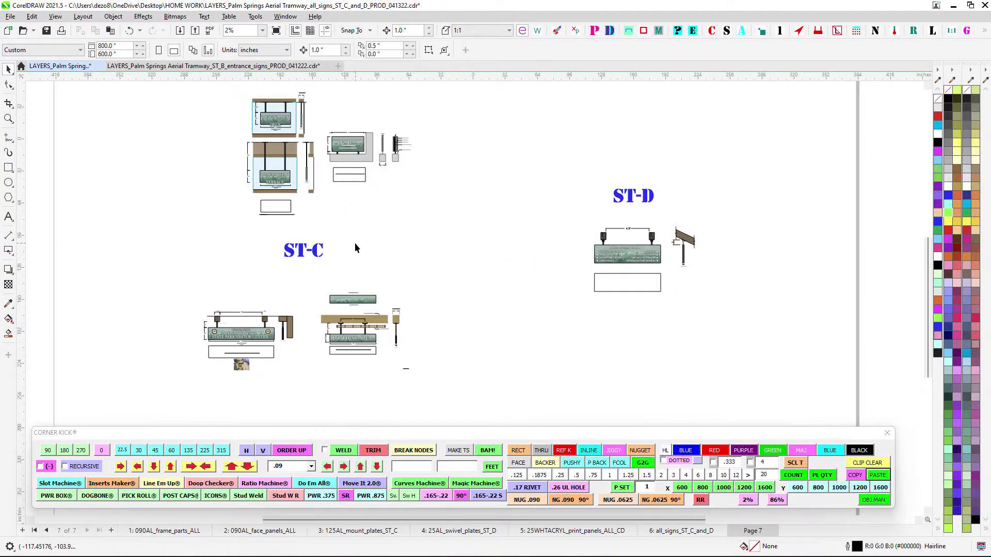
left_click_drag(365, 239, 564, 263)
scroll(464, 227, "down", 1)
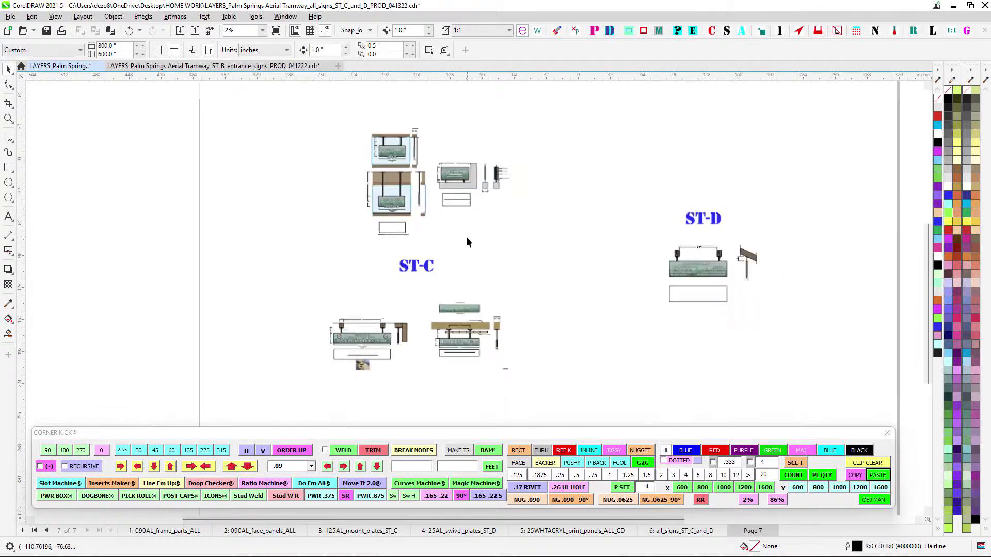
left_click_drag(470, 244, 416, 222)
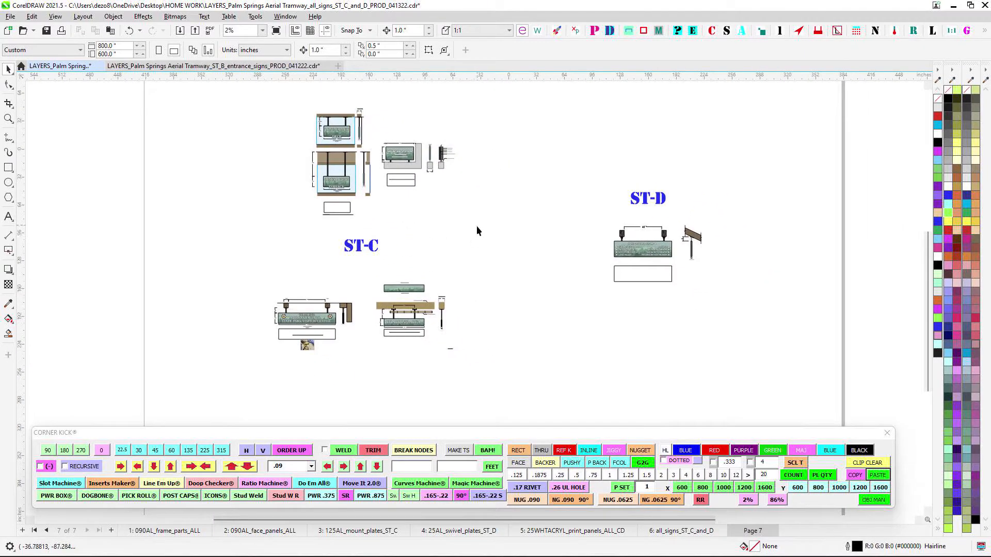
left_click_drag(467, 272, 468, 265)
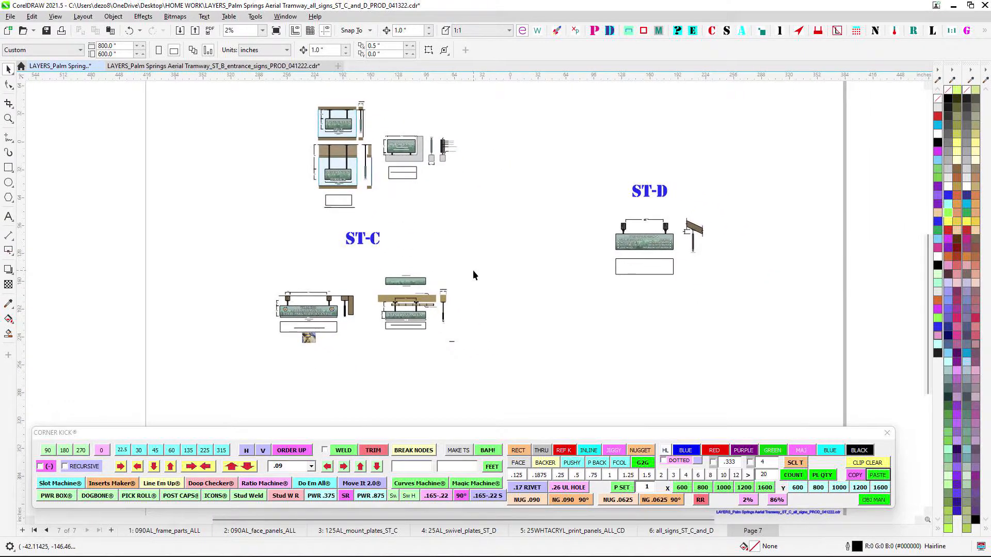
scroll(472, 271, "down", 1)
scroll(475, 291, "up", 2)
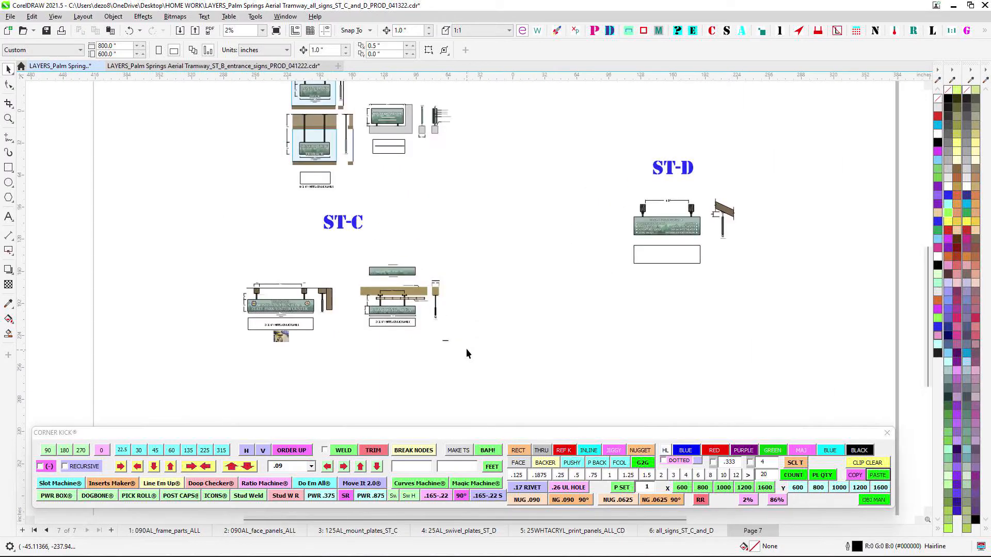
left_click_drag(466, 347, 482, 339)
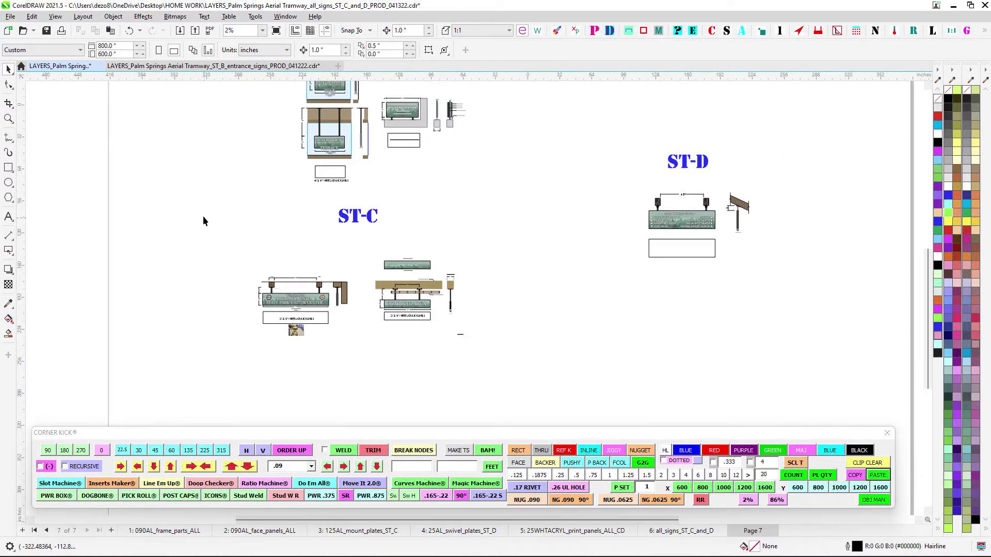
Return to the ST_B_entrance_signs document and examine the two ENTRANCE signs in the tram dock site photo
left_click(157, 66)
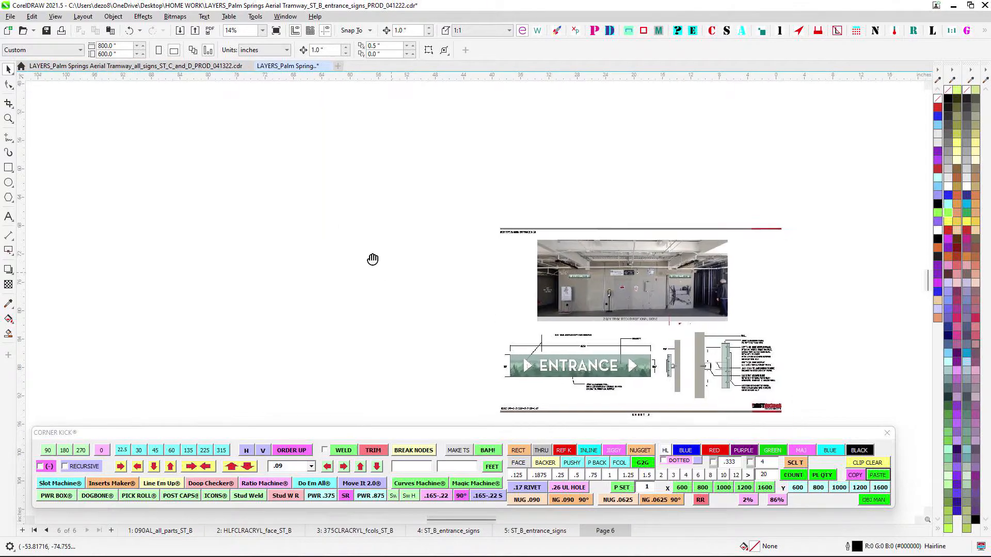
left_click_drag(372, 259, 262, 196)
scroll(568, 218, "up", 3)
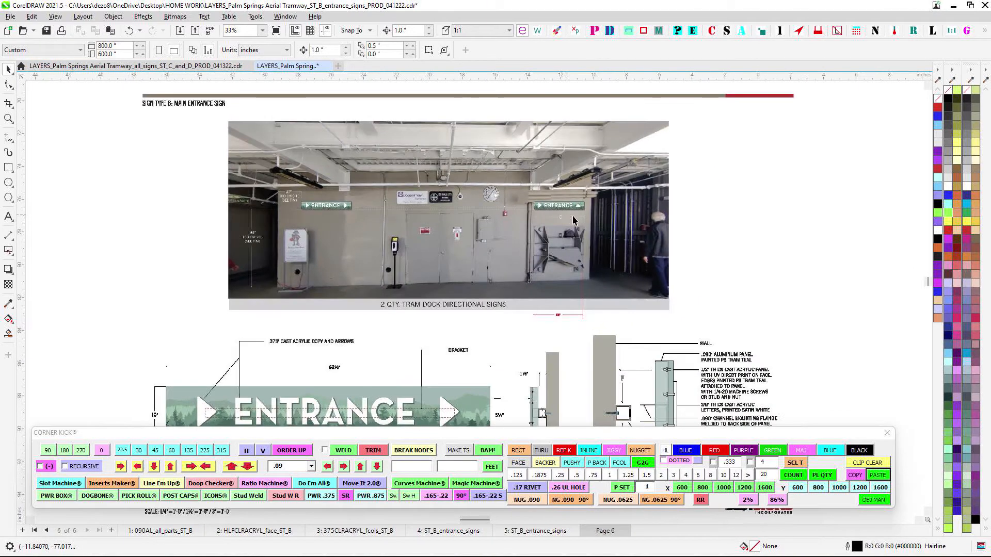
scroll(573, 219, "up", 1)
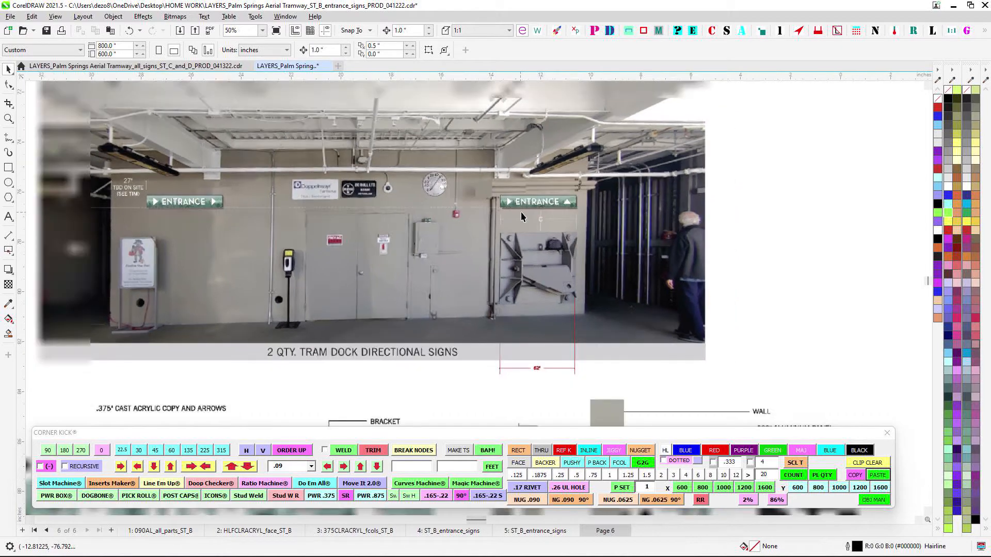
scroll(521, 212, "down", 2)
Examine the side-view details showing how the entrance sign's panel, bracket and square tube mount to the wall
left_click_drag(571, 356, 436, 261)
scroll(440, 268, "up", 3)
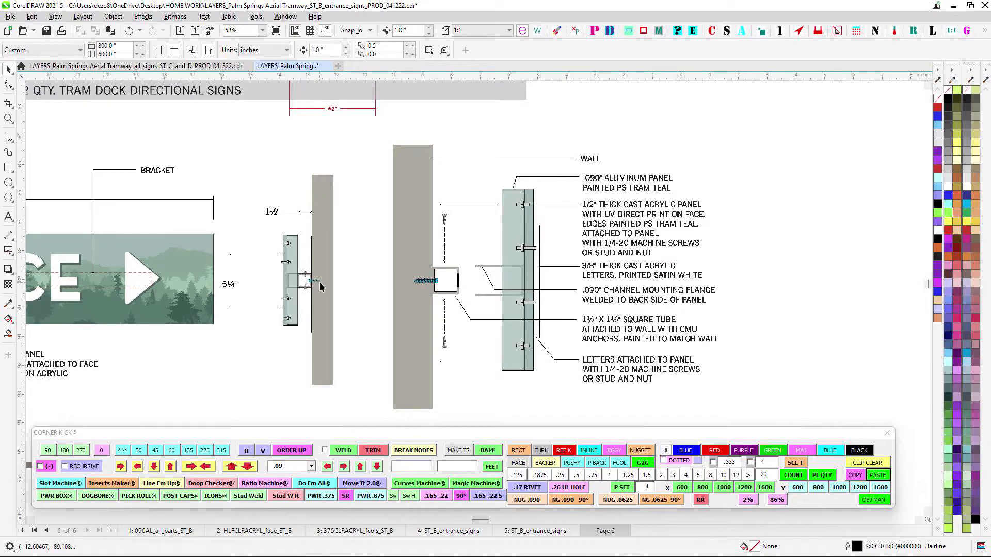
scroll(439, 268, "down", 1)
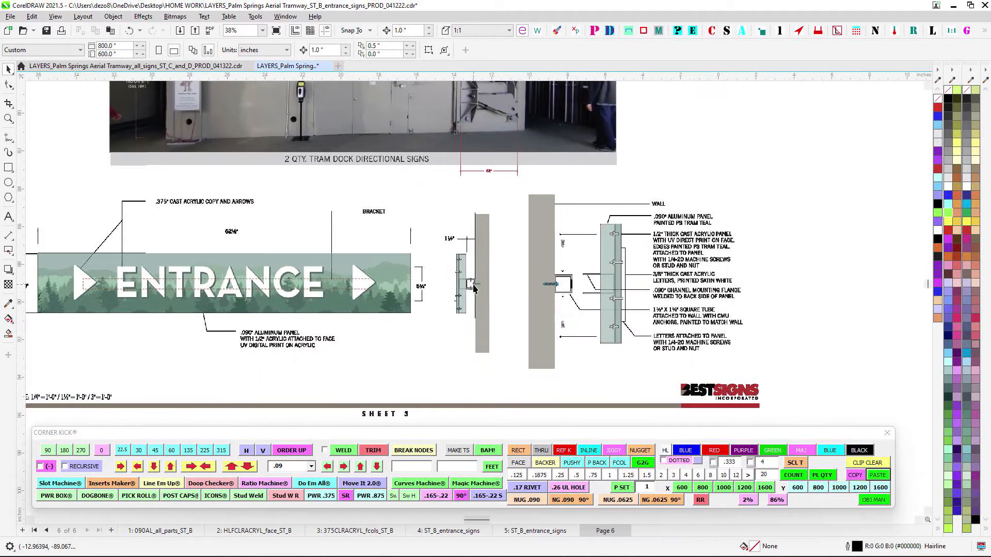
scroll(455, 288, "up", 1)
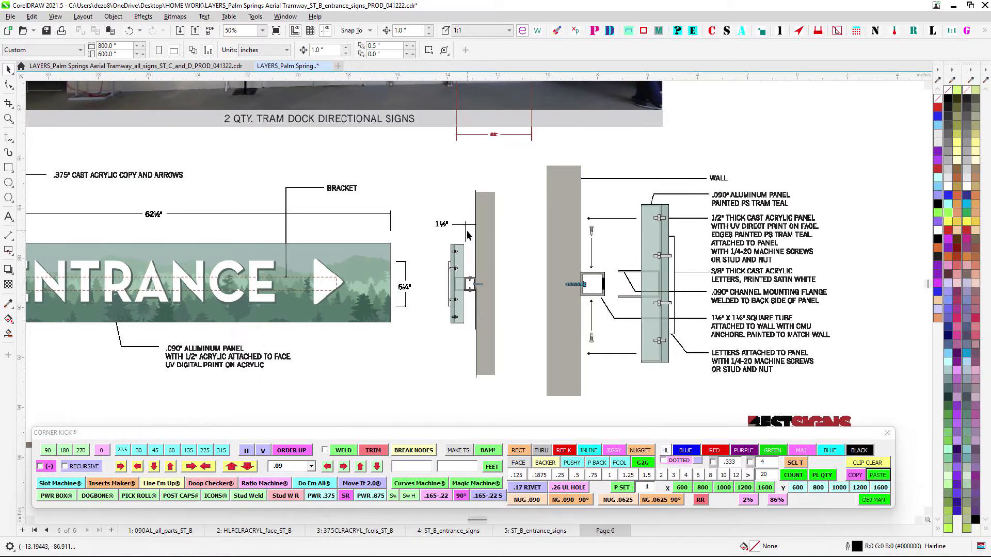
scroll(492, 317, "down", 6)
scroll(522, 383, "up", 2)
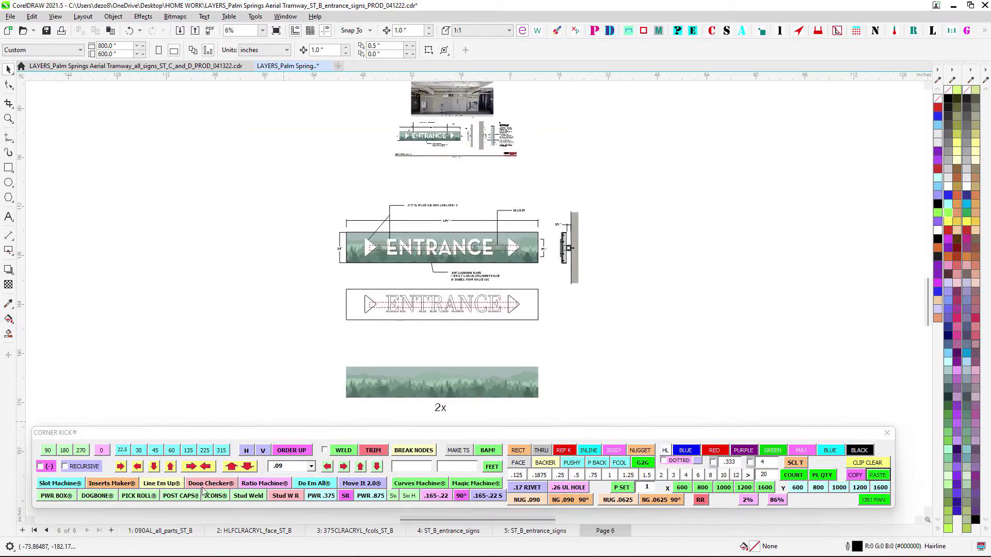
Open page 090AL_all_parts_ST_B and look over the .090" aluminum sign panels and the separate ST-B strip
left_click(160, 530)
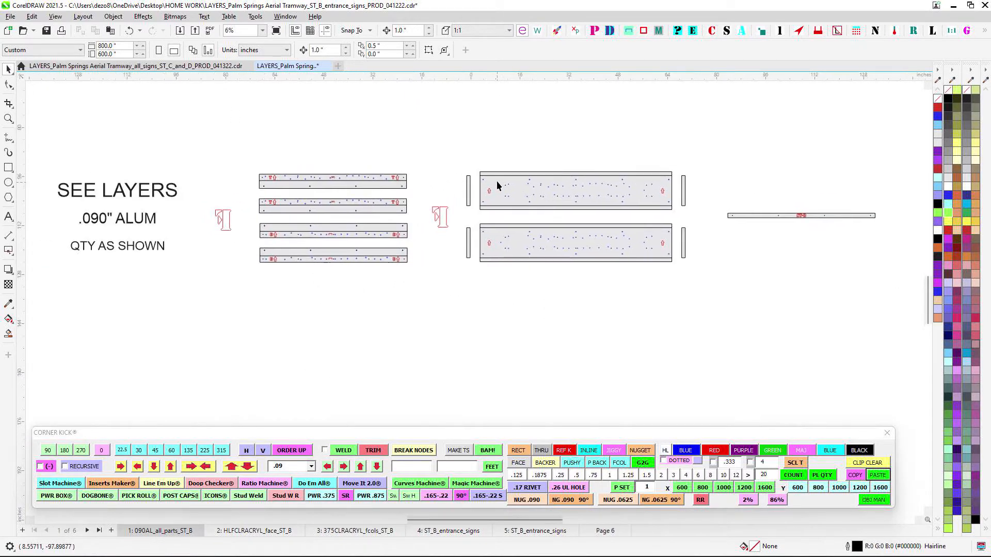
scroll(497, 185, "up", 1)
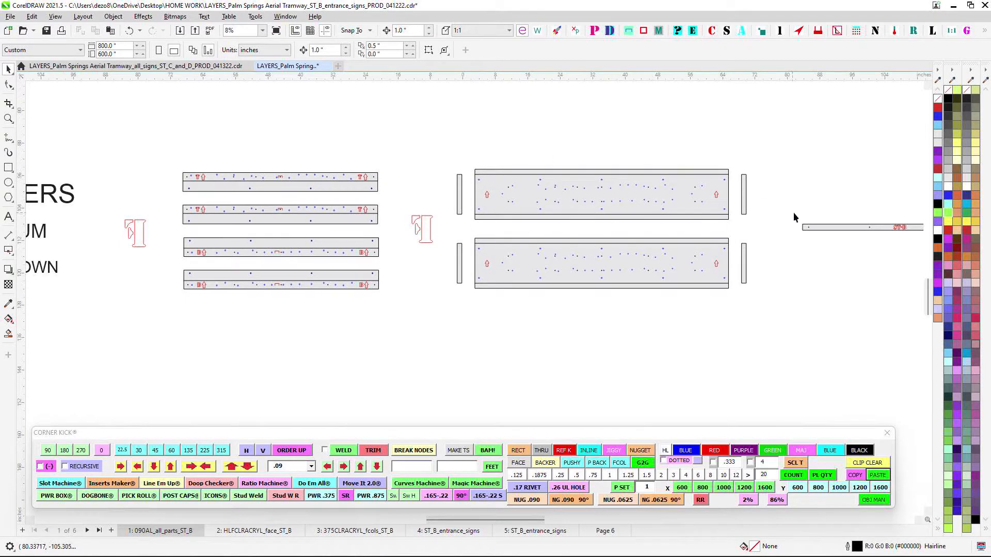
left_click_drag(793, 212, 573, 221)
scroll(689, 242, "up", 2)
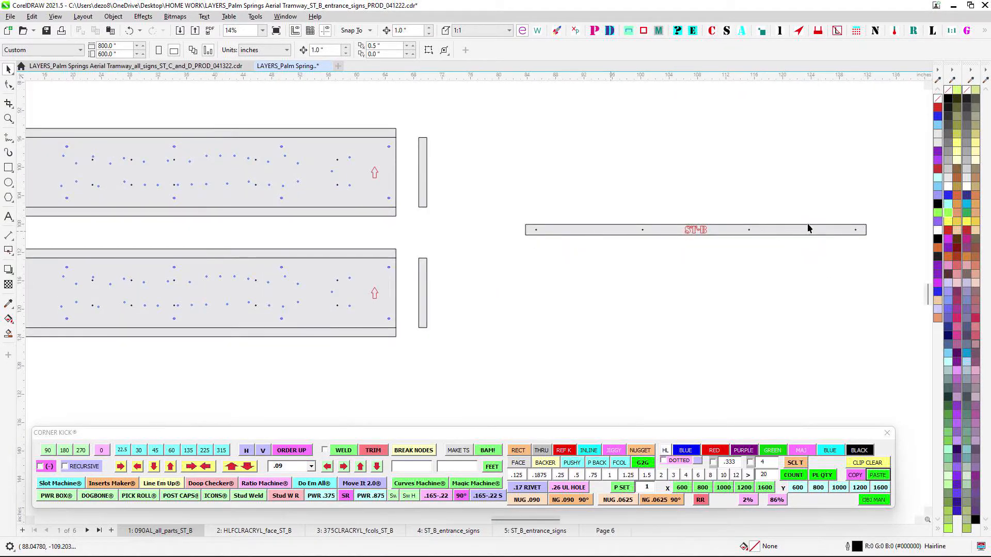
scroll(808, 227, "down", 2)
left_click_drag(586, 293, 794, 293)
scroll(259, 196, "up", 1)
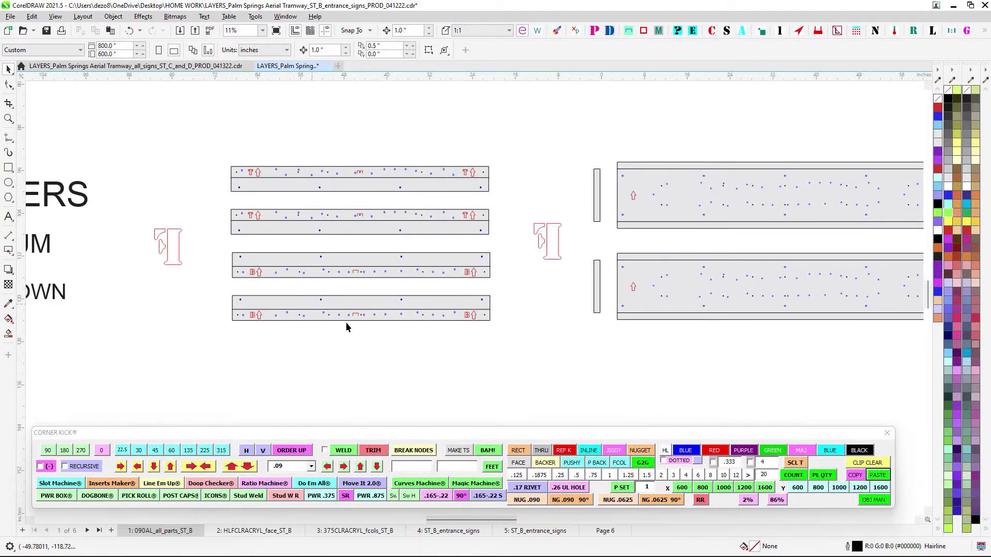
Examine the hole patterns and the T and B orientation marks on the aluminum flange parts
scroll(505, 304, "down", 2)
left_click_drag(509, 311, 422, 242)
scroll(309, 160, "up", 5)
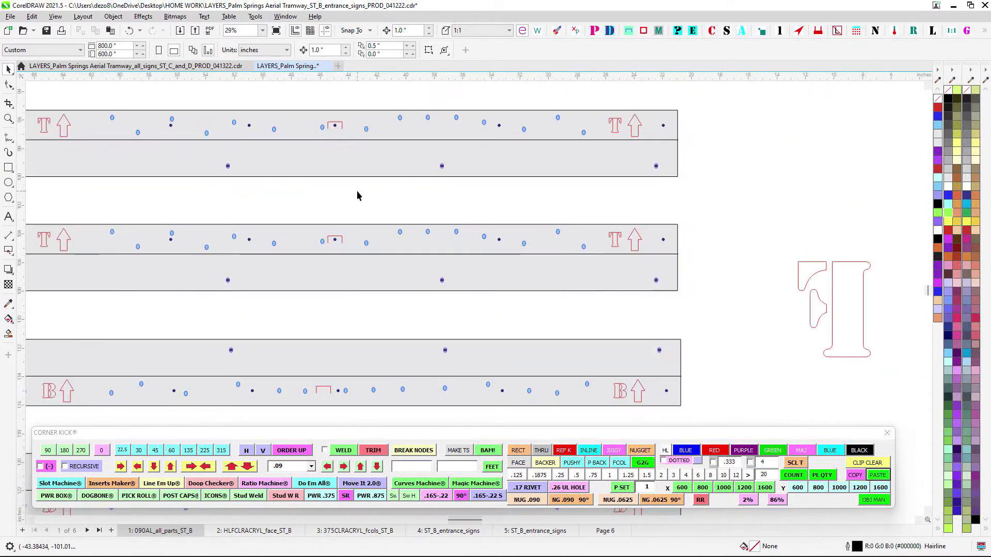
scroll(397, 178, "down", 6)
Open page HLFCLRACRYL_face_ST_B and examine the two 1/2" clear acrylic face panels
left_click(250, 528)
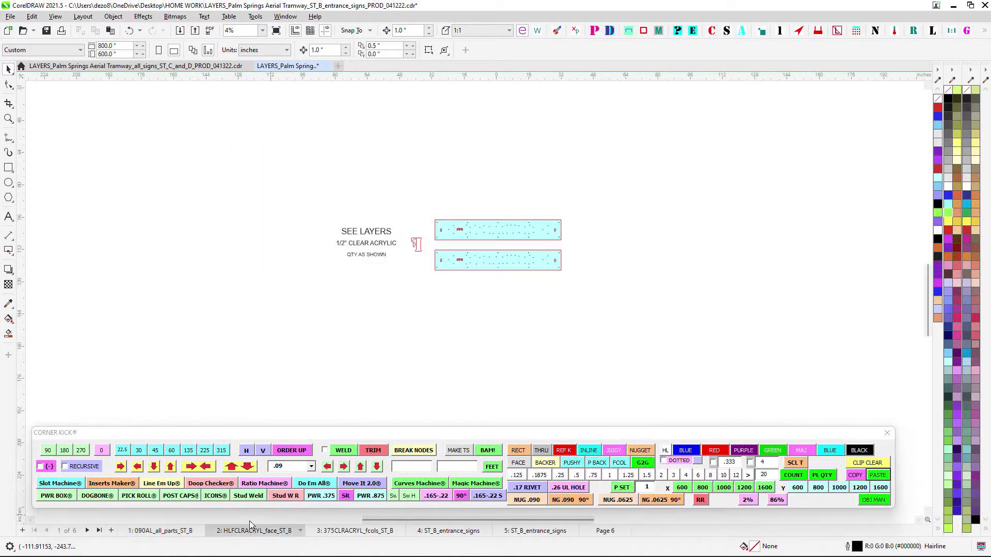
scroll(474, 202, "up", 3)
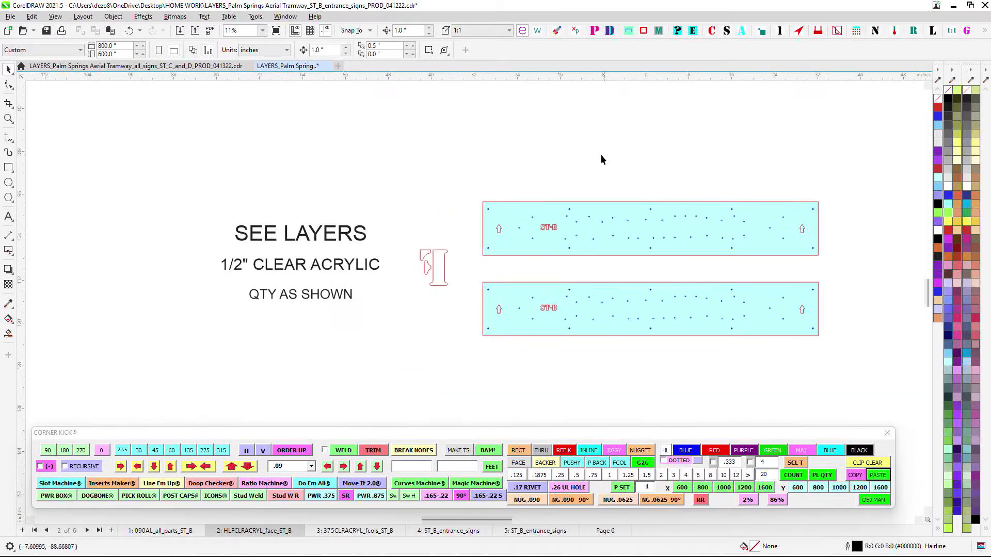
left_click_drag(587, 164, 515, 149)
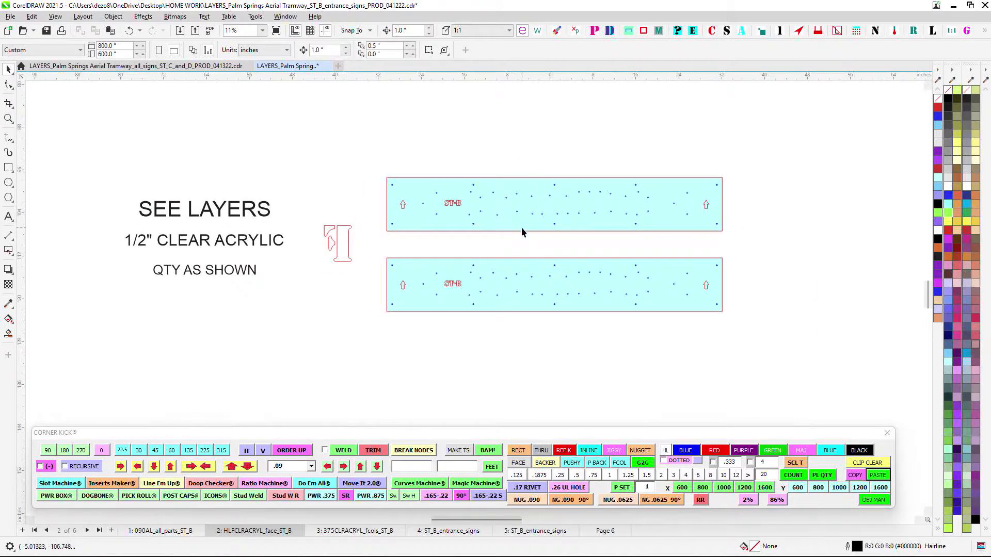
scroll(481, 211, "up", 2)
scroll(464, 196, "down", 1)
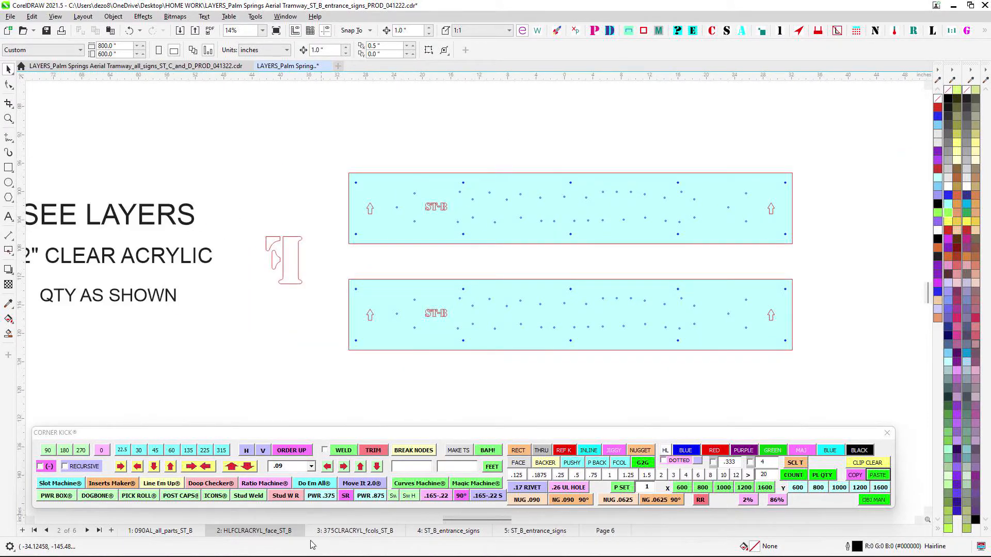
Review the 3/8" clear acrylic letters on page 375CLRACRYL_fcols_ST_B and the install pattern on page 4
left_click(339, 534)
left_click_drag(450, 208, 435, 171)
scroll(435, 170, "up", 1)
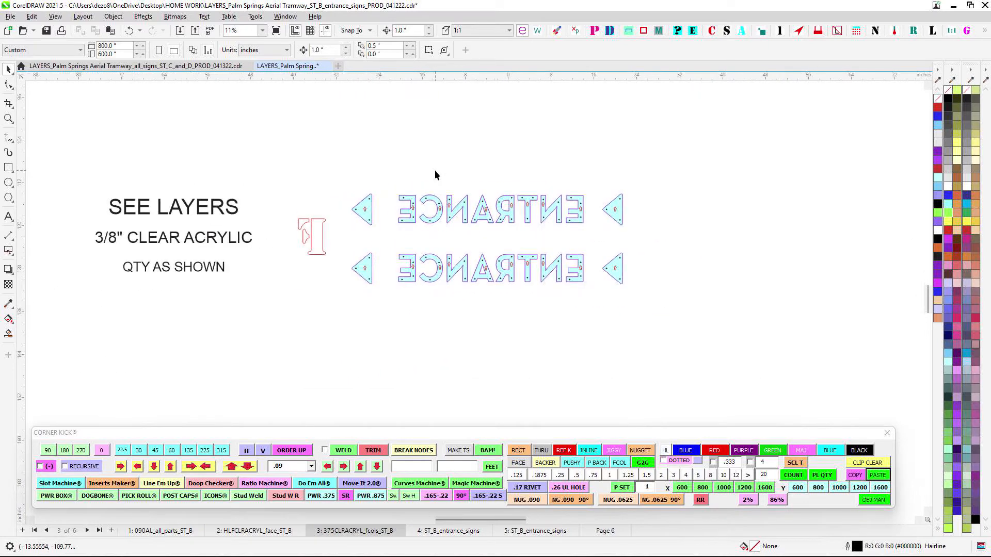
left_click_drag(334, 170, 371, 159)
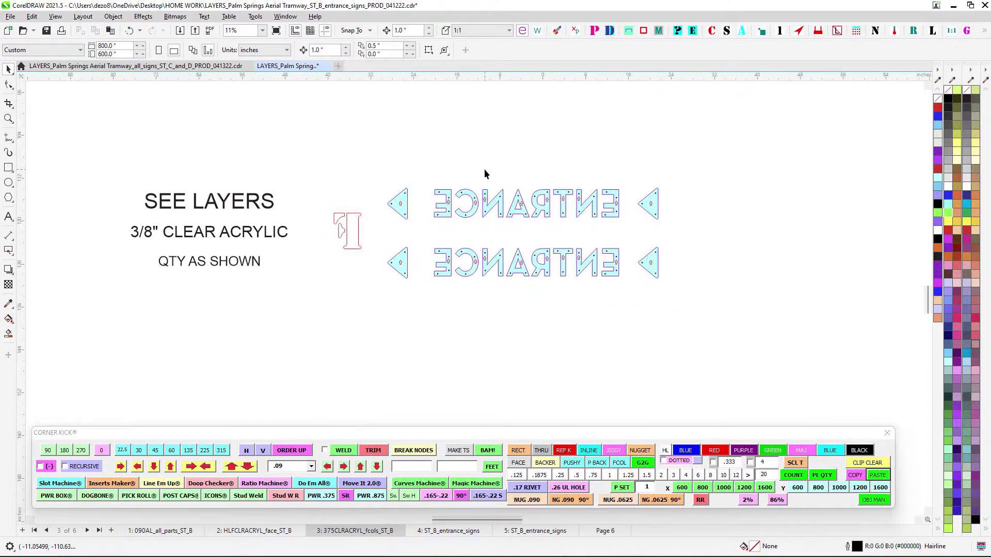
left_click(439, 534)
scroll(432, 219, "down", 3)
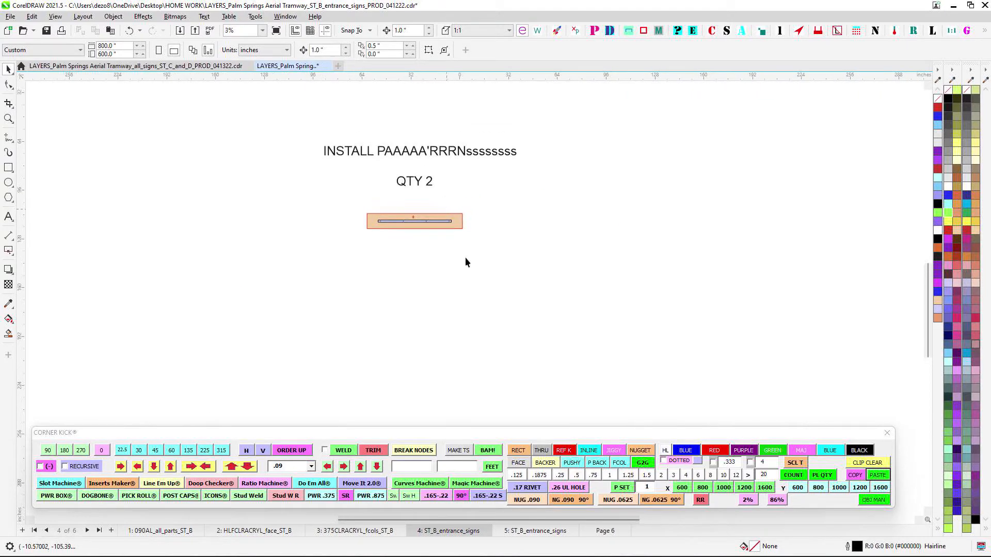
Open page 5, ST_B_entrance_signs, and look over the full layout of sign parts and mounting bar details
left_click(515, 532)
scroll(460, 153, "down", 1)
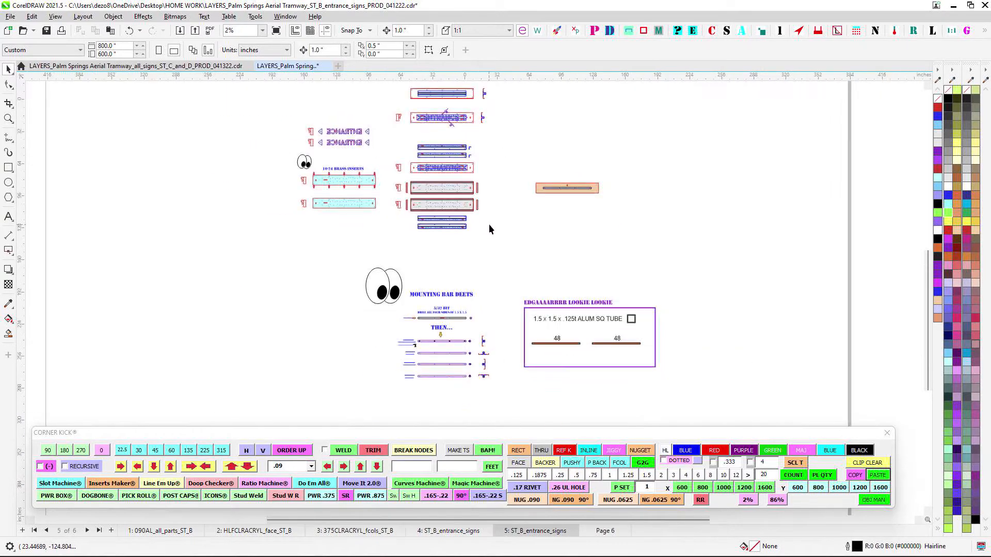
scroll(488, 224, "up", 3)
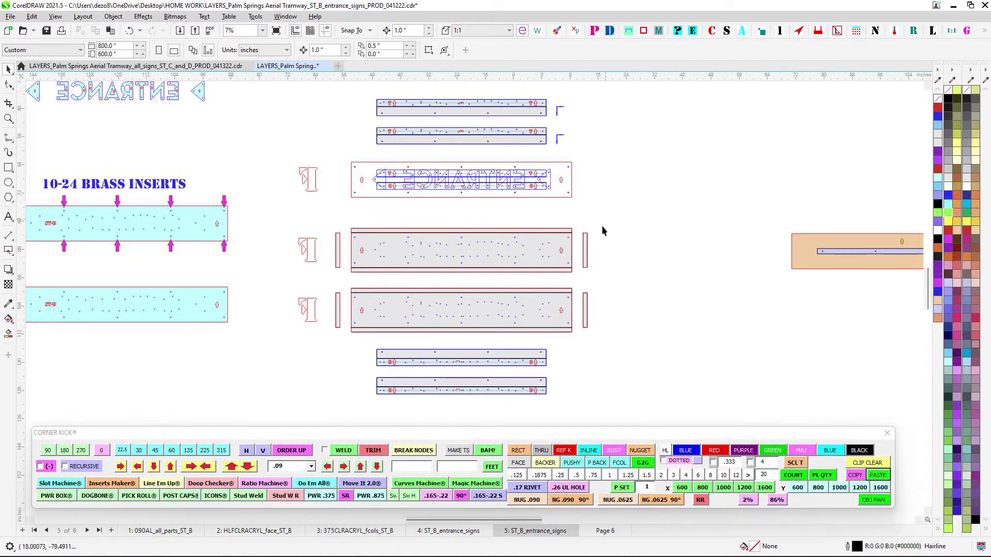
scroll(582, 238, "up", 2)
scroll(484, 233, "down", 2)
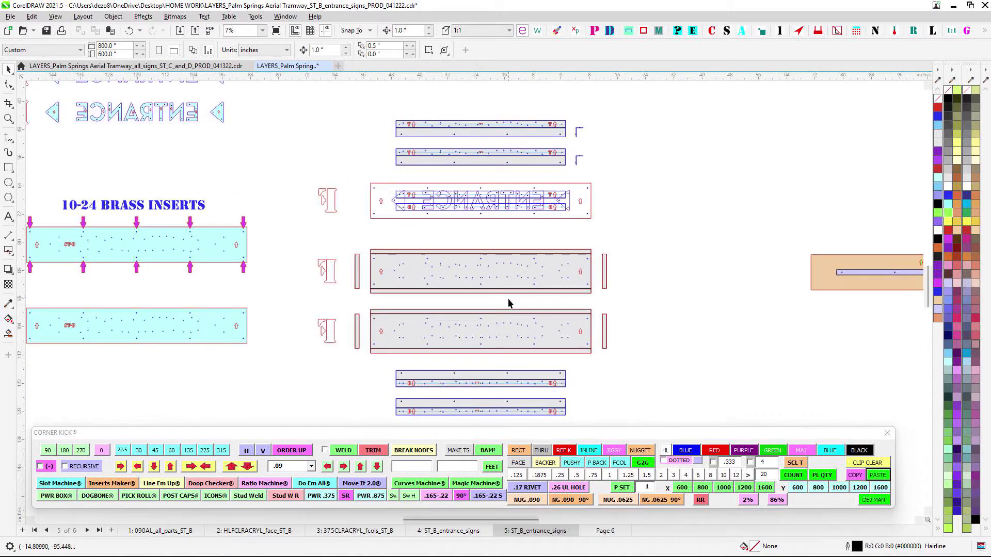
Inspect the T and B marked mounting flanges up close, along with the assembled sign's side profile
scroll(357, 196, "up", 3)
scroll(358, 202, "up", 2)
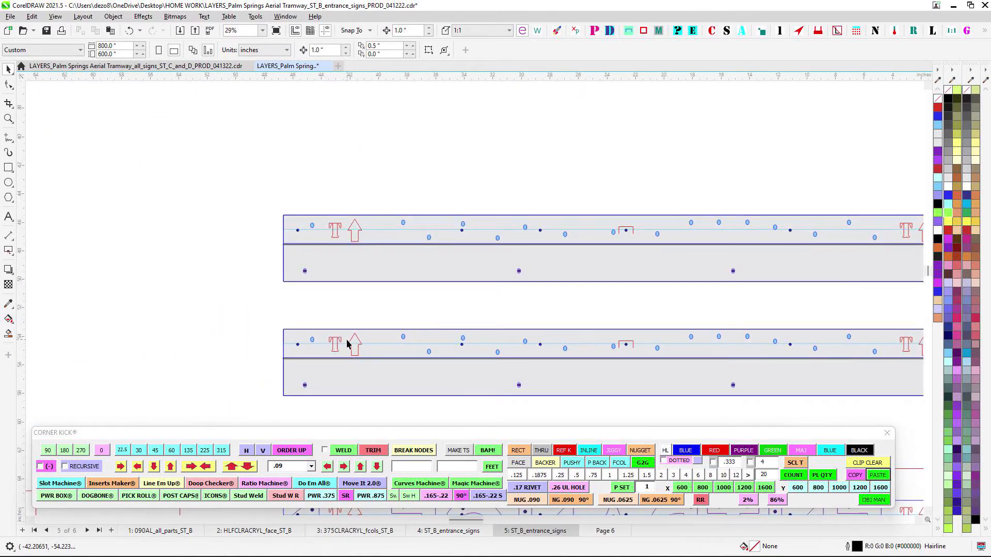
scroll(346, 344, "down", 4)
scroll(419, 268, "up", 4)
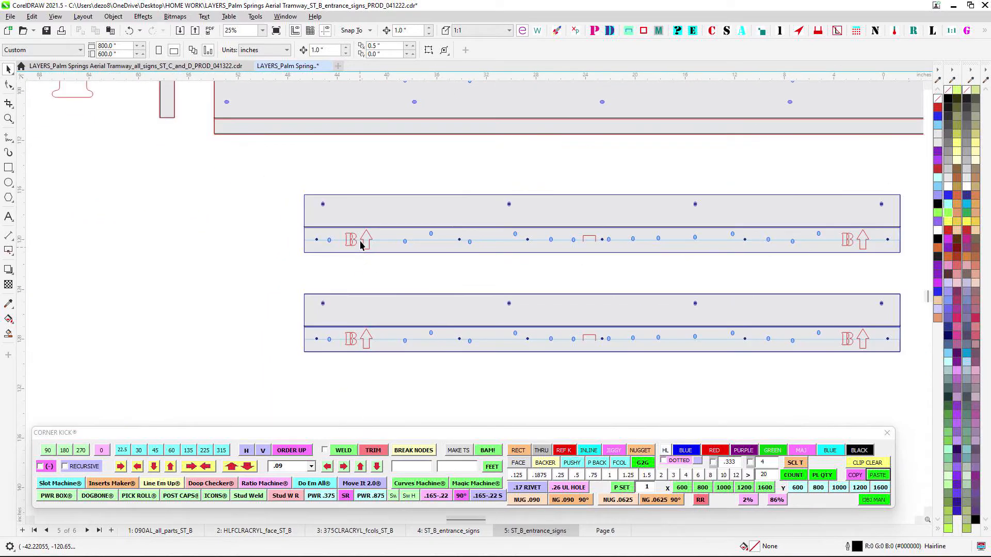
scroll(392, 227, "down", 5)
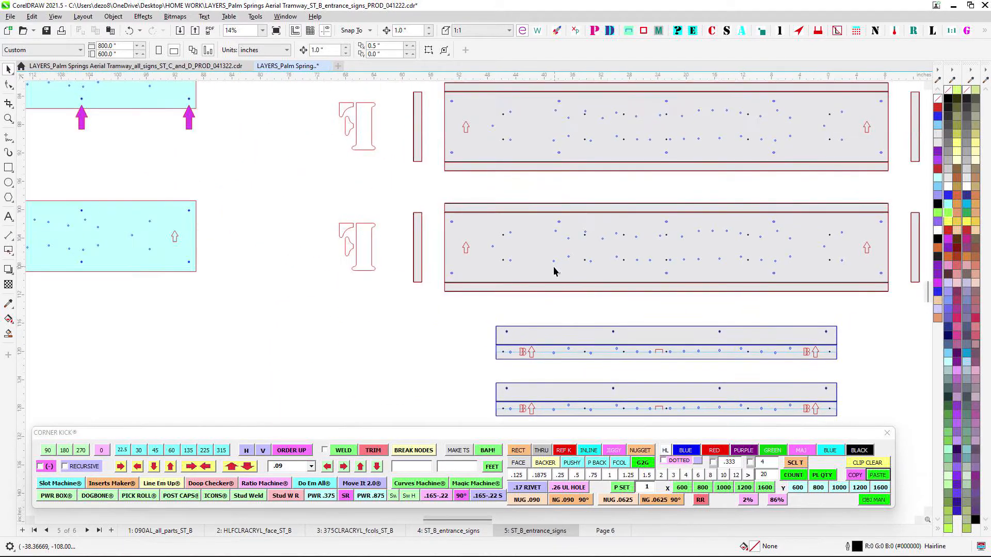
scroll(539, 221, "up", 6)
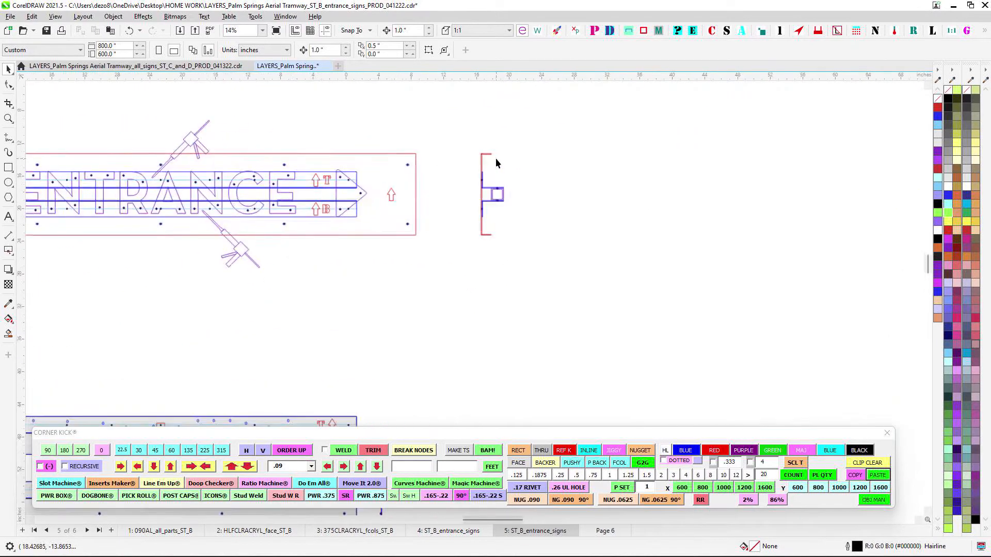
Inspect the assembled sign's side profile up close, covering the face, the mounting flanges and their fasteners on the square tube
scroll(481, 175, "up", 1)
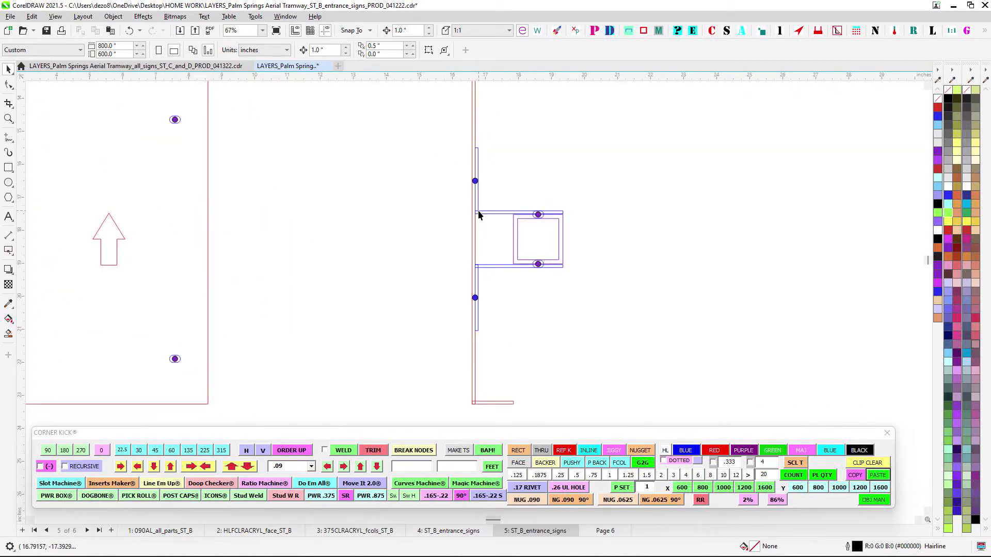
left_click_drag(492, 176, 737, 170)
scroll(738, 170, "down", 2)
scroll(318, 180, "up", 3)
scroll(319, 178, "down", 2)
scroll(640, 192, "up", 1)
left_click_drag(641, 191, 479, 196)
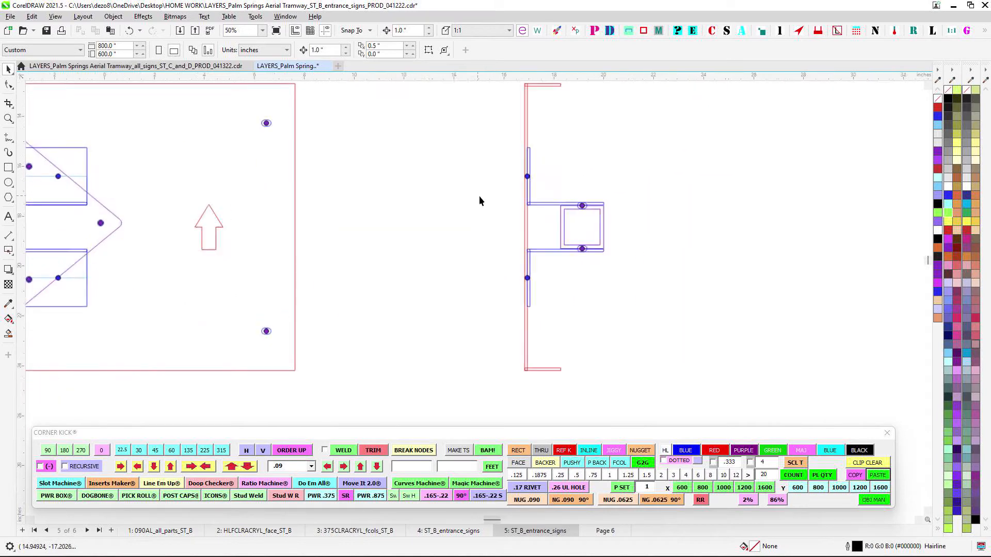
scroll(545, 178, "up", 4)
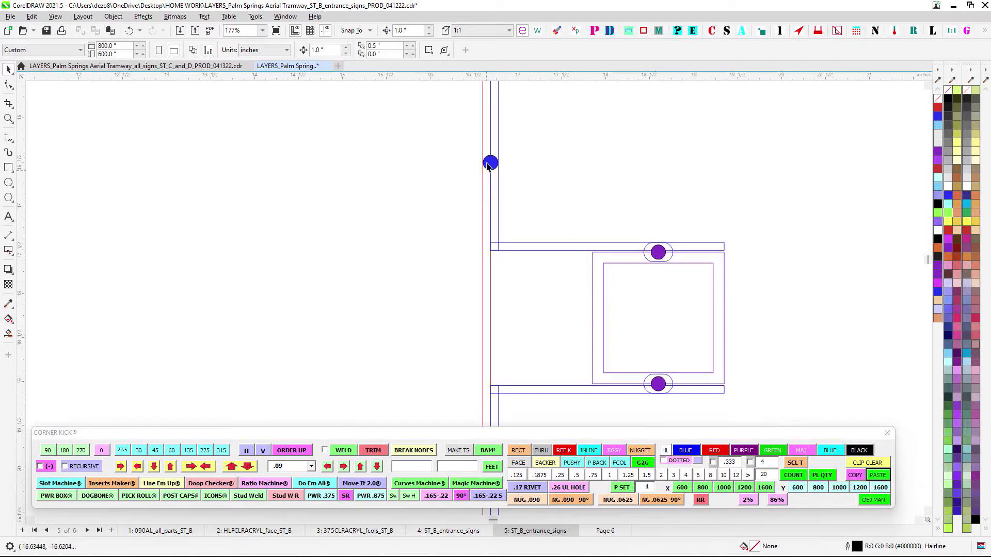
scroll(506, 180, "down", 4)
left_click_drag(518, 183, 597, 151)
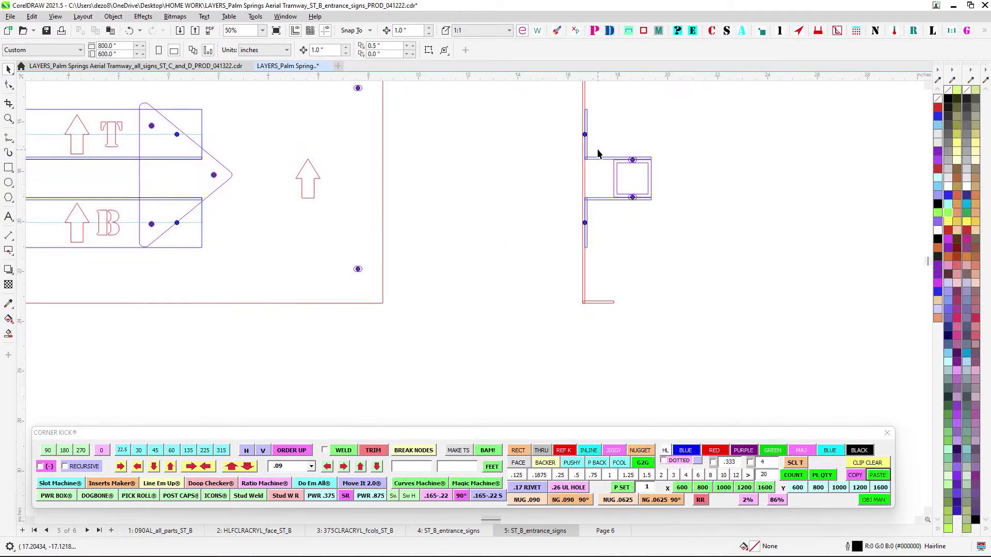
Look over the front view of the assembled ENTRANCE sign together with its side profile and the parts below it
scroll(596, 152, "down", 3)
scroll(598, 235, "left", 2)
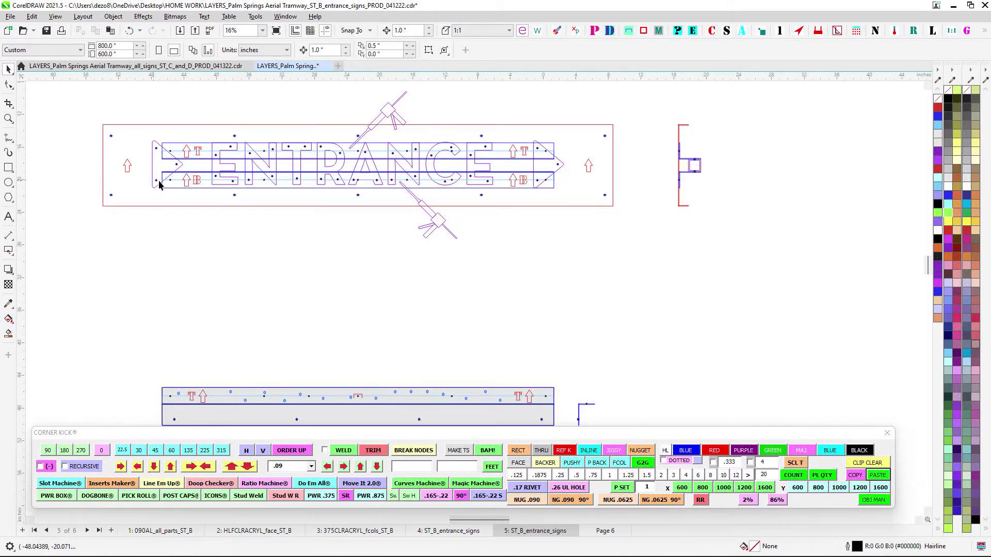
scroll(159, 185, "up", 1)
scroll(196, 158, "down", 4)
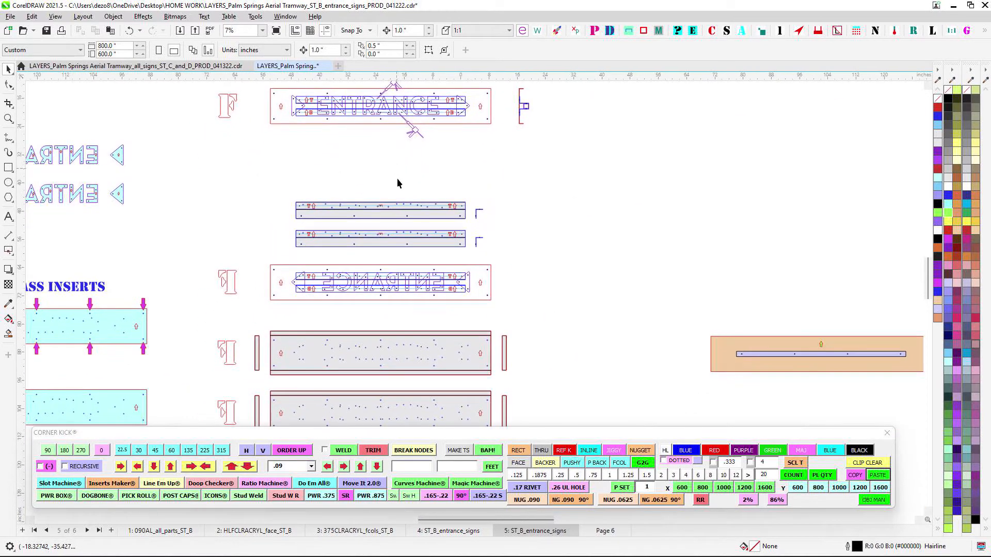
Examine the two ST-B acrylic panels and the arrows marking where the 10-24 brass inserts go
scroll(392, 207, "down", 3)
scroll(516, 216, "left", 3)
scroll(231, 200, "left", 5)
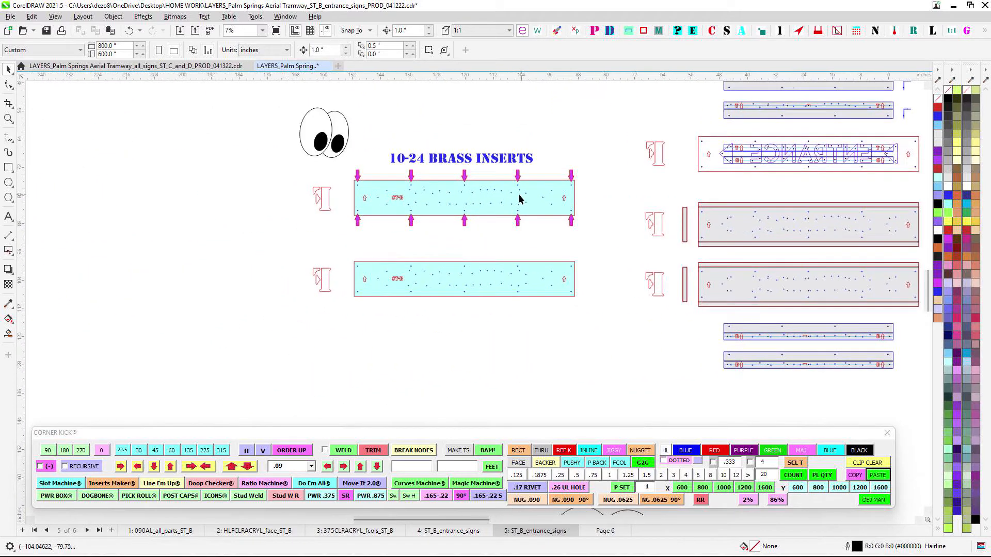
scroll(521, 196, "up", 2)
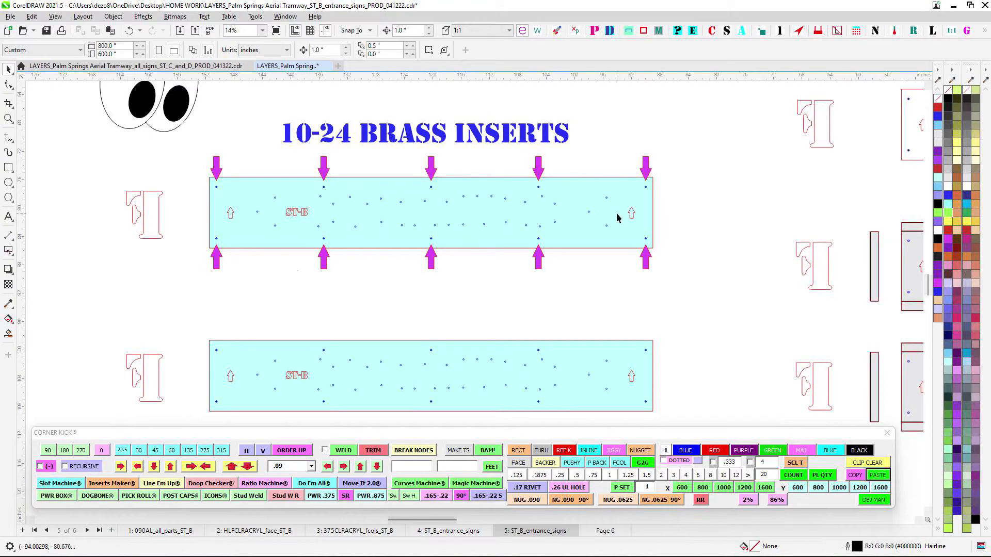
scroll(616, 213, "down", 2)
scroll(650, 247, "up", 2)
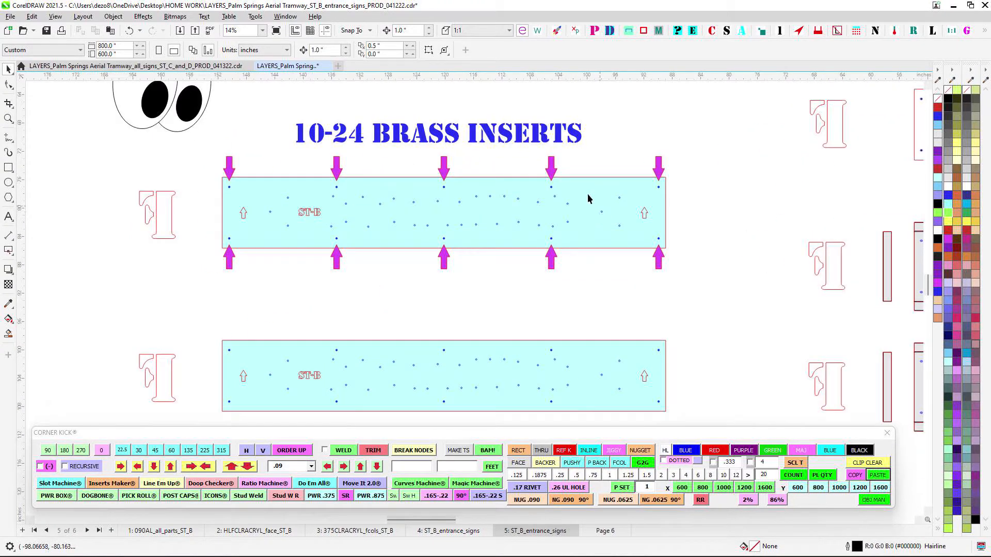
scroll(312, 206, "down", 1)
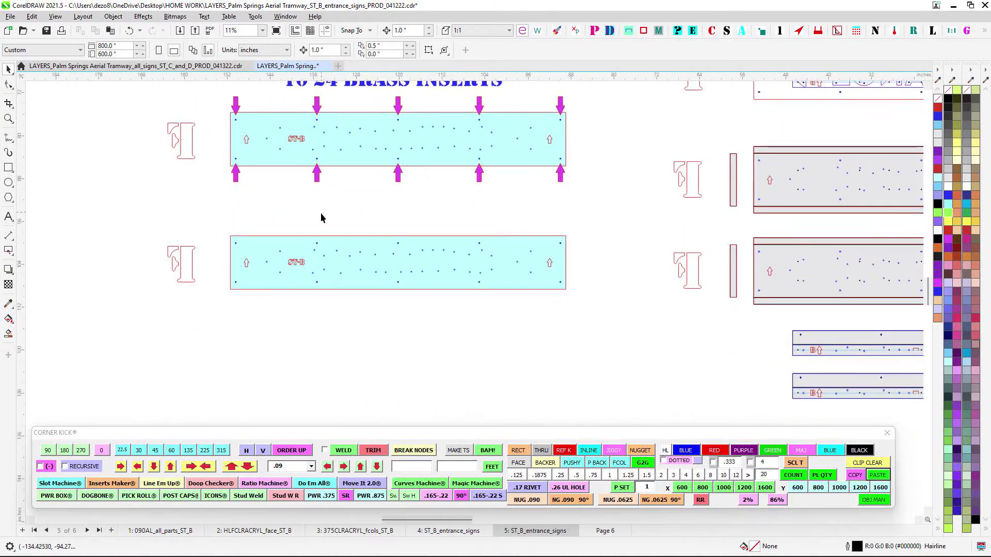
scroll(497, 194, "down", 3)
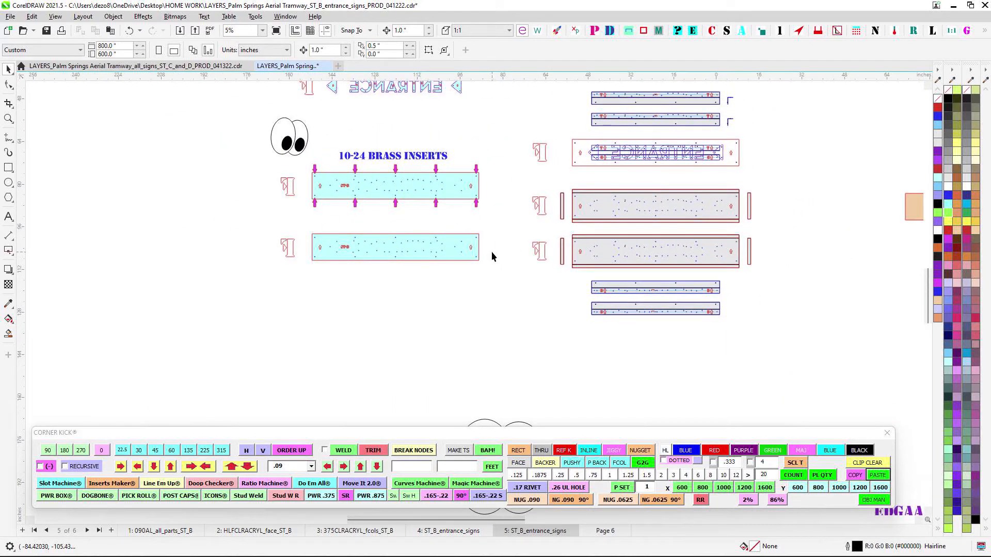
Review the reversed ENTRANCE letters alongside the assembled sign layouts and the gray sign faces
scroll(338, 137, "up", 3)
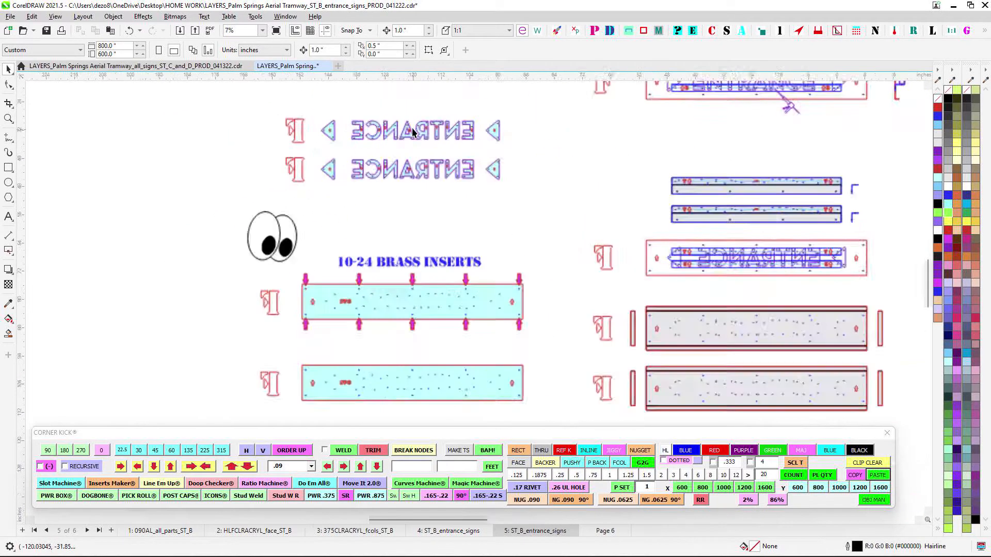
scroll(427, 144, "down", 3)
left_click_drag(599, 178, 432, 269)
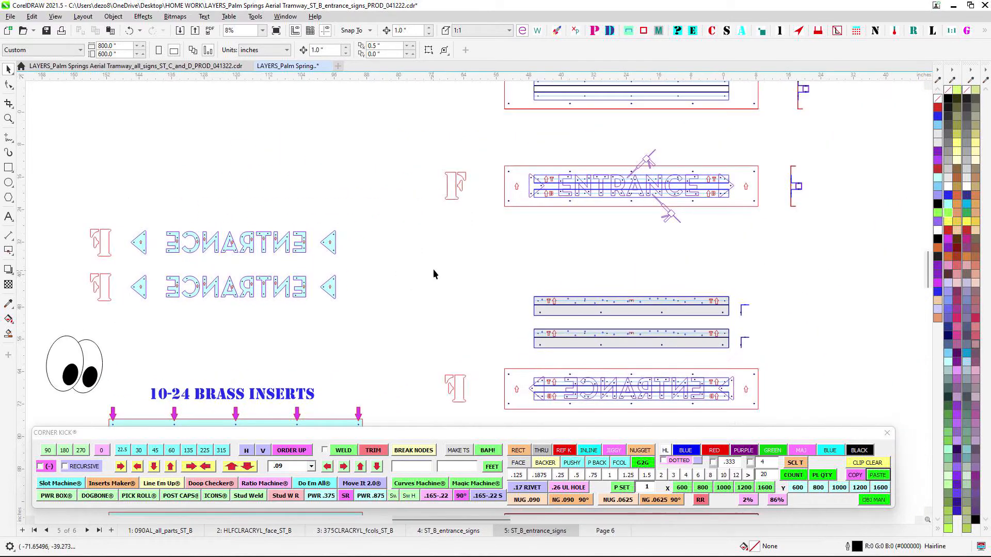
scroll(433, 268, "down", 2)
left_click_drag(524, 244, 550, 150)
scroll(550, 267, "up", 3)
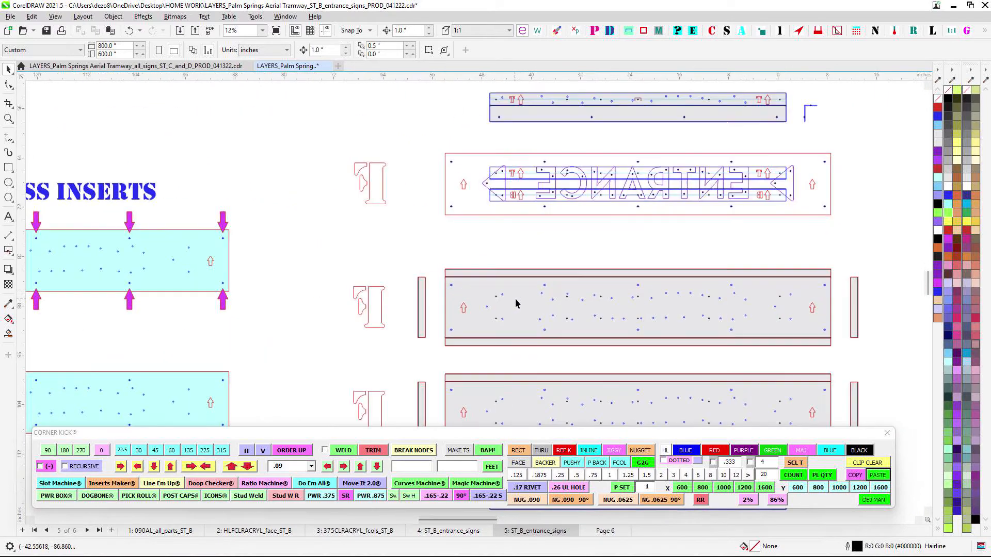
scroll(378, 240, "down", 1)
Compare the hole patterns on the reversed letters, the brass insert panel and the gray sign face
scroll(337, 137, "up", 5)
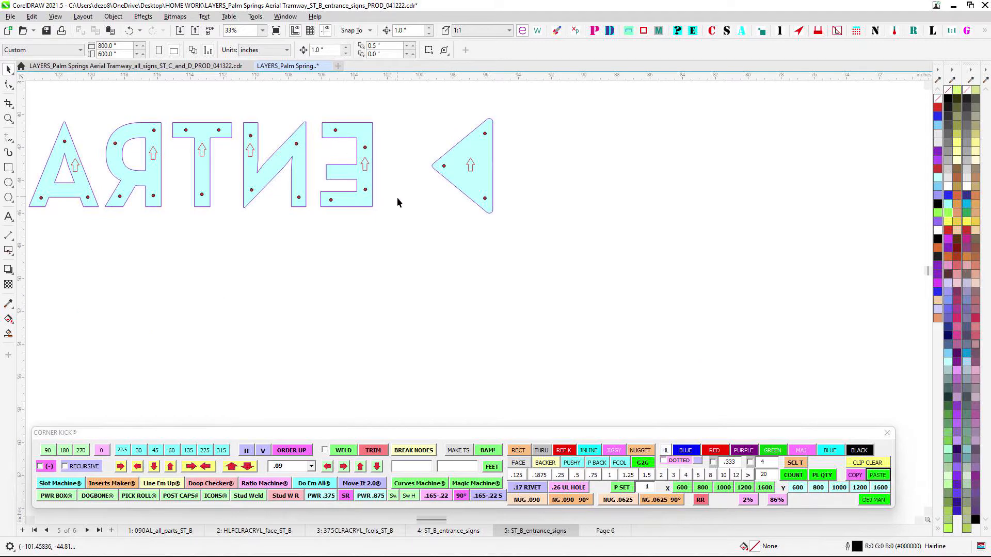
scroll(430, 223, "down", 6)
scroll(493, 322, "up", 7)
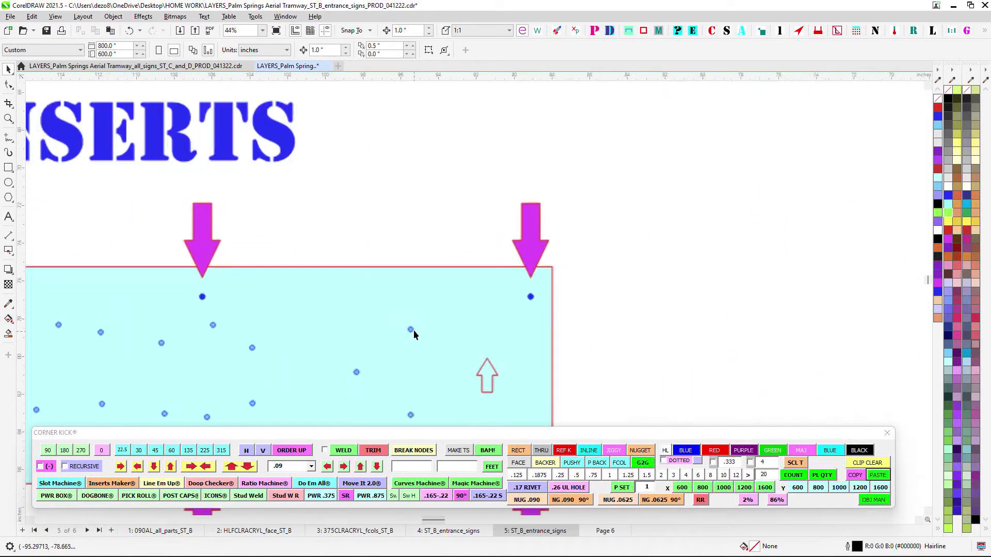
scroll(413, 330, "down", 5)
scroll(475, 305, "up", 5)
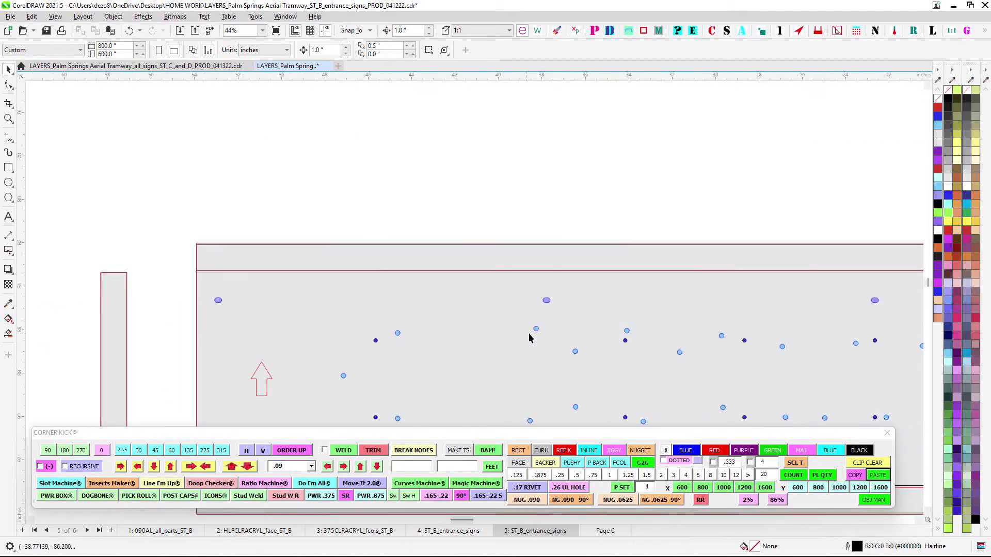
scroll(730, 339, "down", 6)
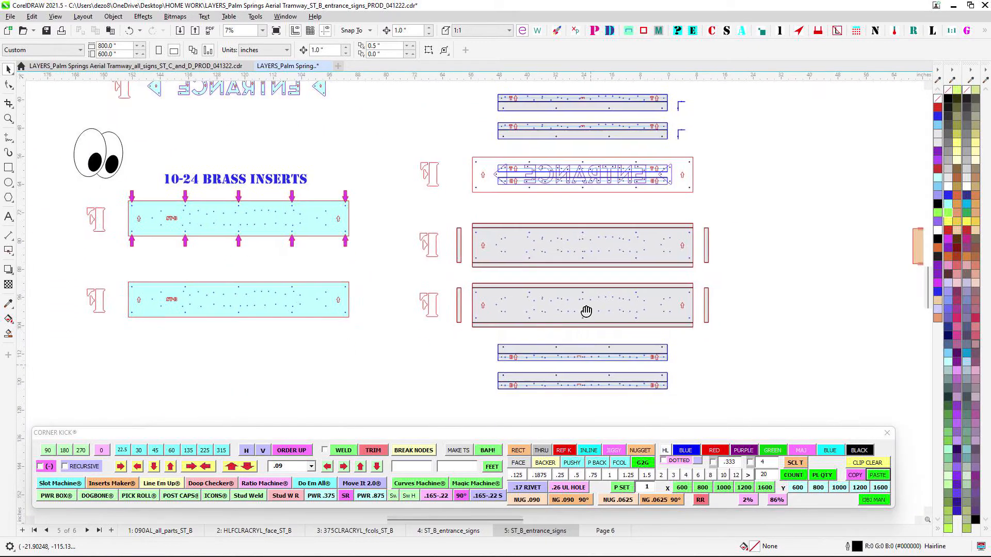
Review the cut list for the 1.5 x 1.5 x .125t aluminum square tube
scroll(569, 246, "down", 1)
left_click_drag(580, 293, 527, 163)
left_click_drag(537, 230, 447, 192)
left_click_drag(554, 252, 378, 219)
scroll(487, 176, "up", 2)
left_click_drag(557, 250, 224, 161)
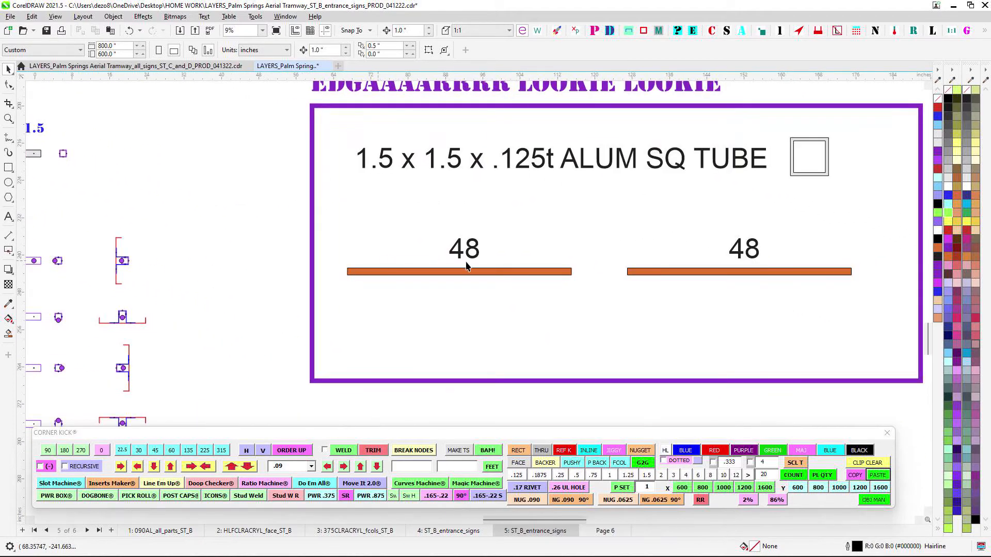
Examine the ST-B template for drilling all four sides of the 1.5 x 1.5 tube with a 5/32 bit, including the tube's end view
scroll(810, 260, "down", 2)
scroll(818, 257, "down", 1)
scroll(499, 228, "up", 4)
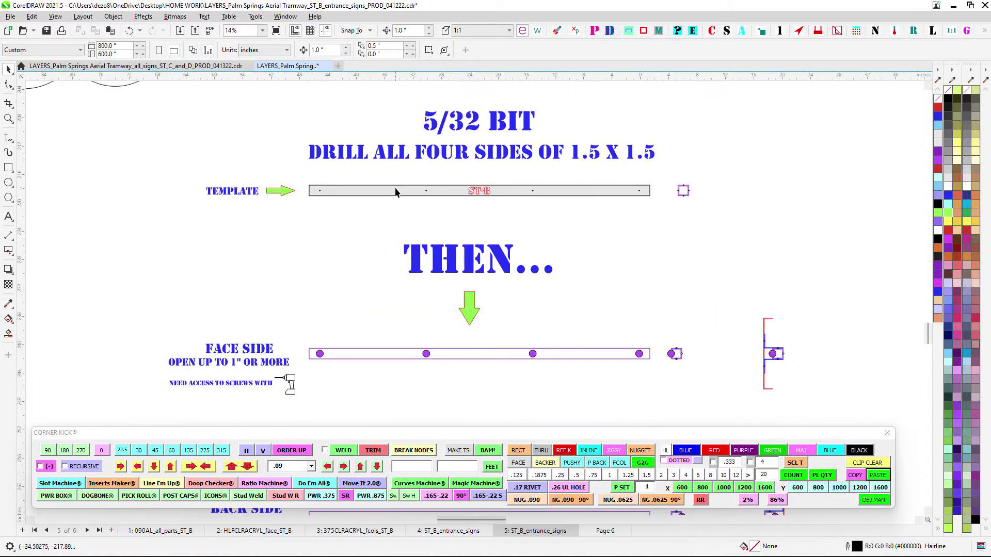
scroll(631, 175, "up", 2)
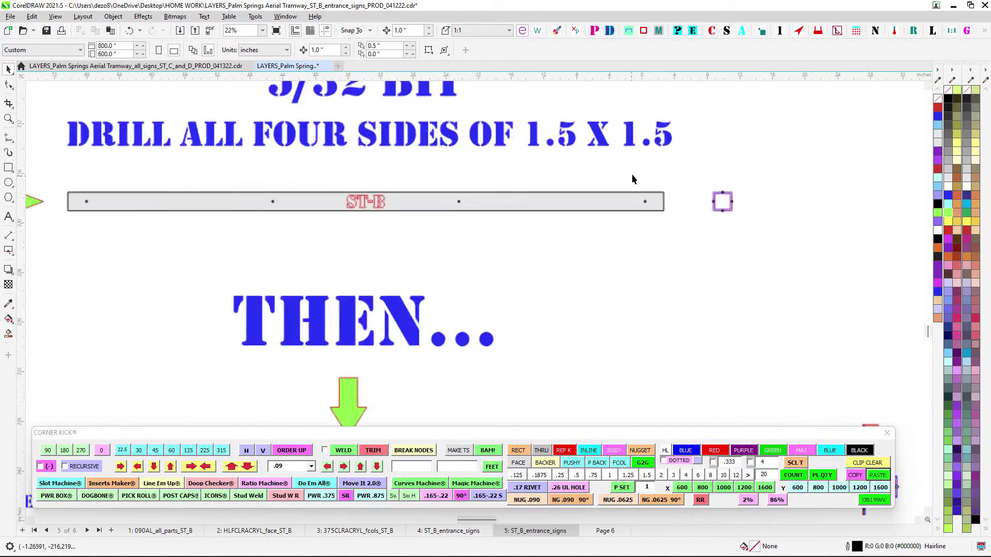
scroll(733, 204, "up", 1)
scroll(748, 191, "up", 3)
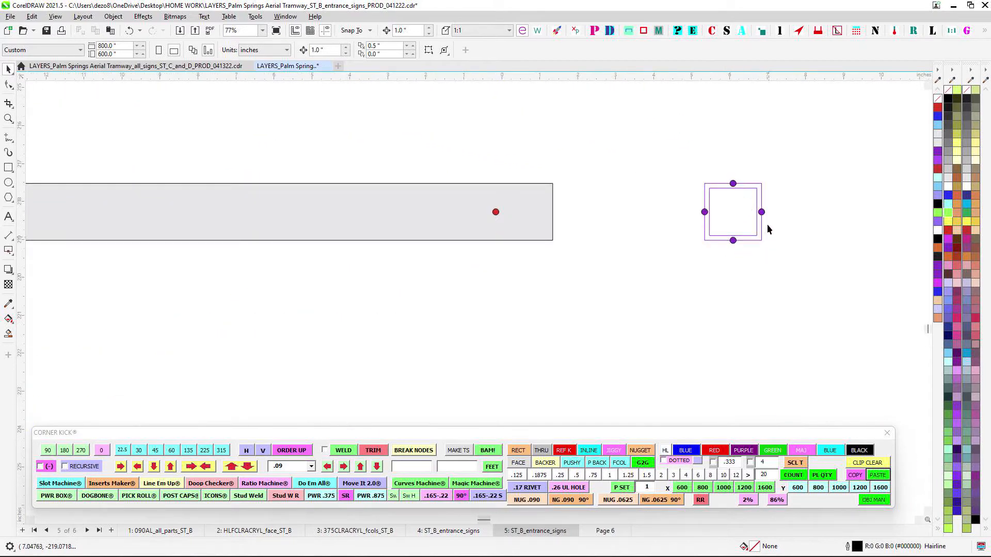
scroll(767, 229, "down", 4)
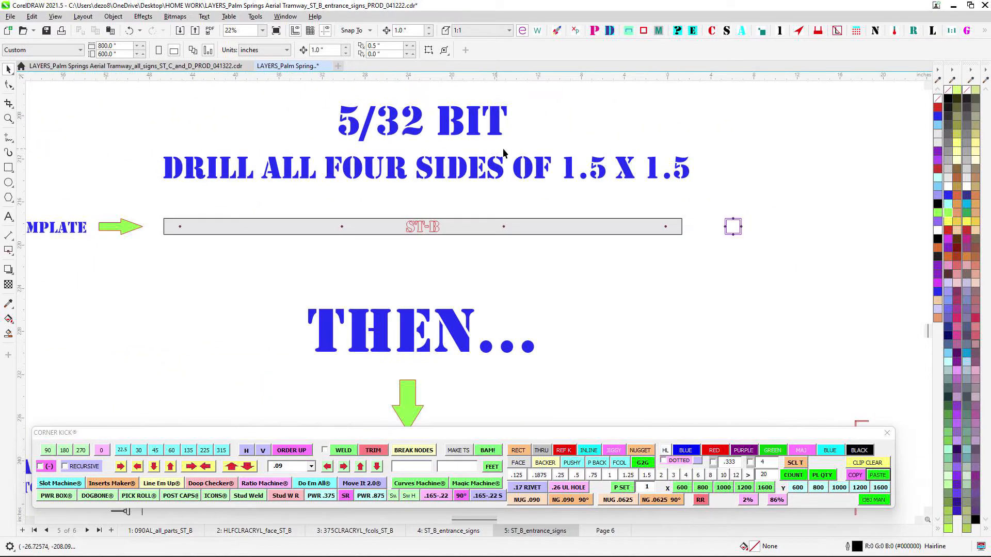
Review the tube's face side holes marked to open up to 1" or more for screw access, and the top side holes
scroll(446, 215, "down", 2)
scroll(405, 173, "up", 1)
left_click_drag(453, 305, 440, 160)
left_click_drag(350, 228, 404, 192)
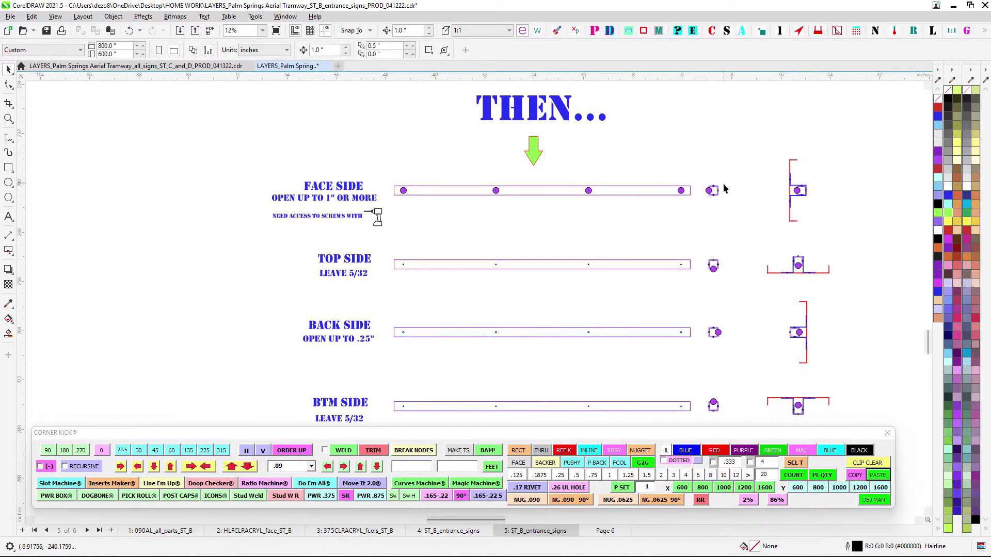
scroll(646, 200, "up", 2)
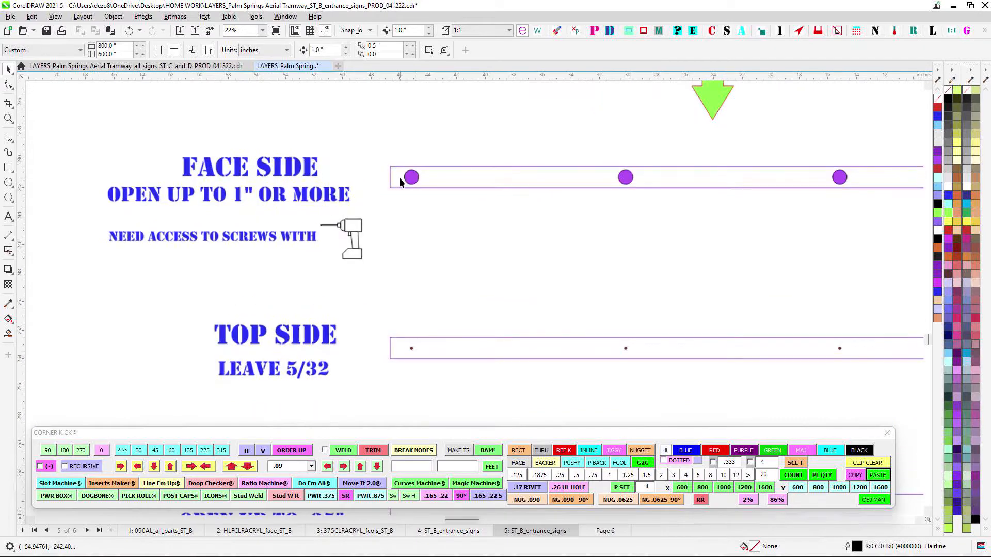
scroll(400, 181, "up", 2)
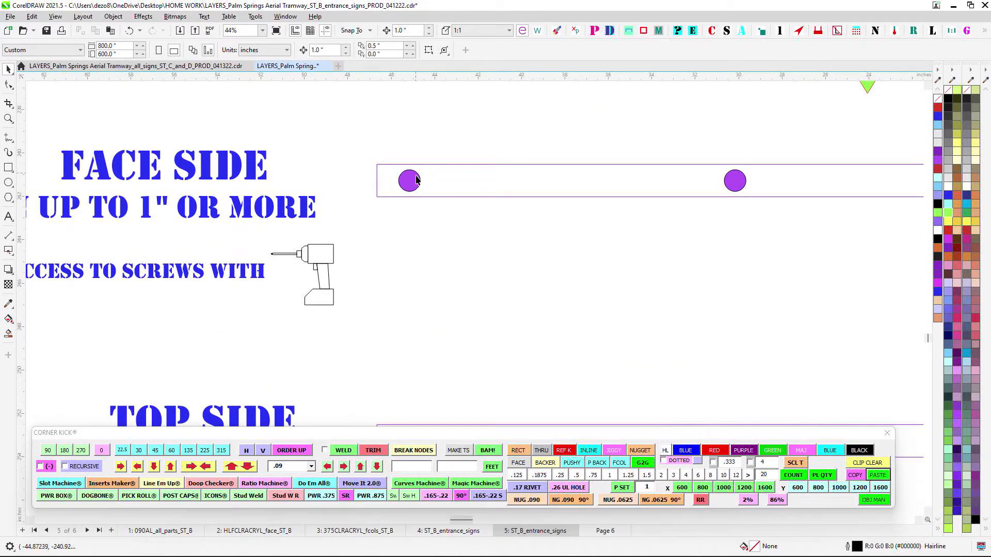
scroll(417, 180, "down", 1)
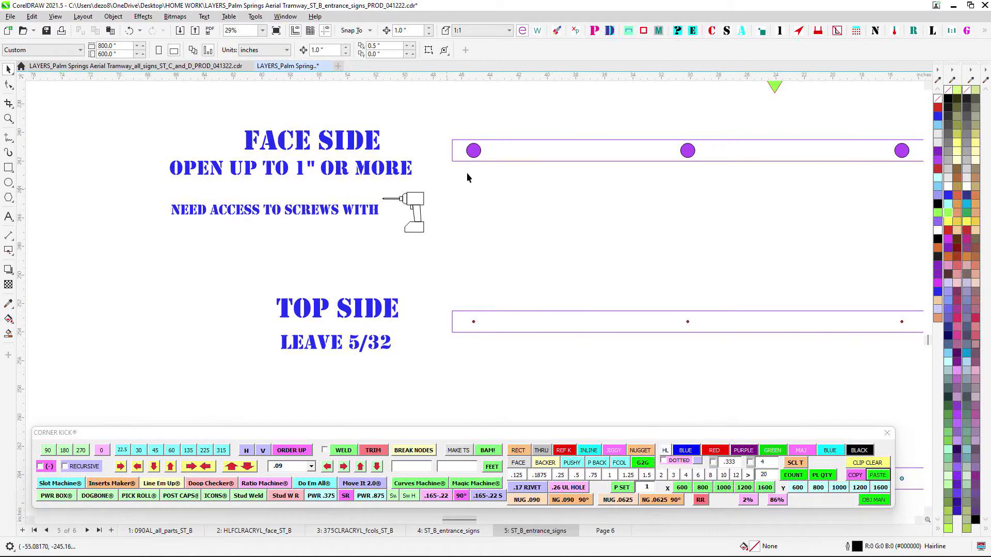
scroll(461, 155, "up", 1)
scroll(480, 170, "down", 2)
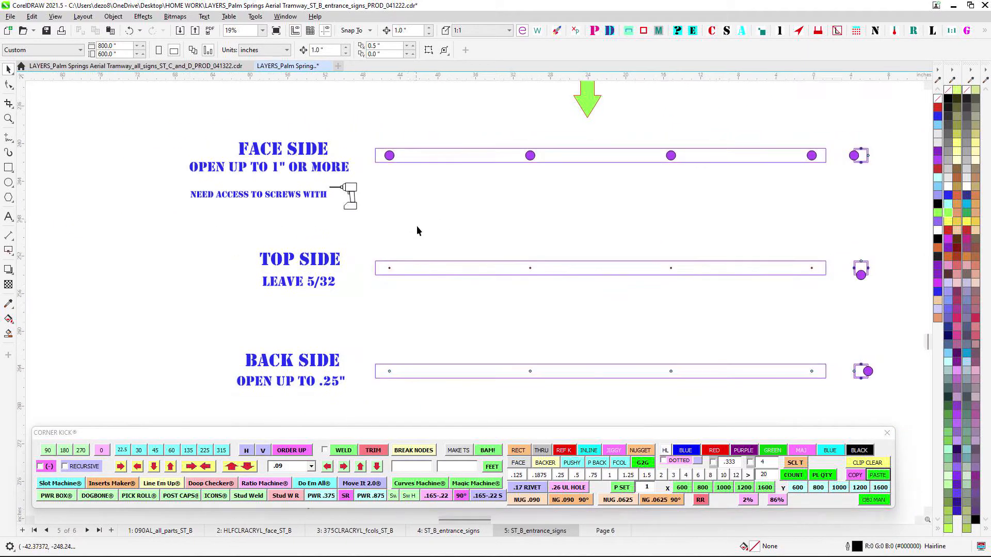
scroll(391, 268, "up", 1)
scroll(580, 258, "down", 1)
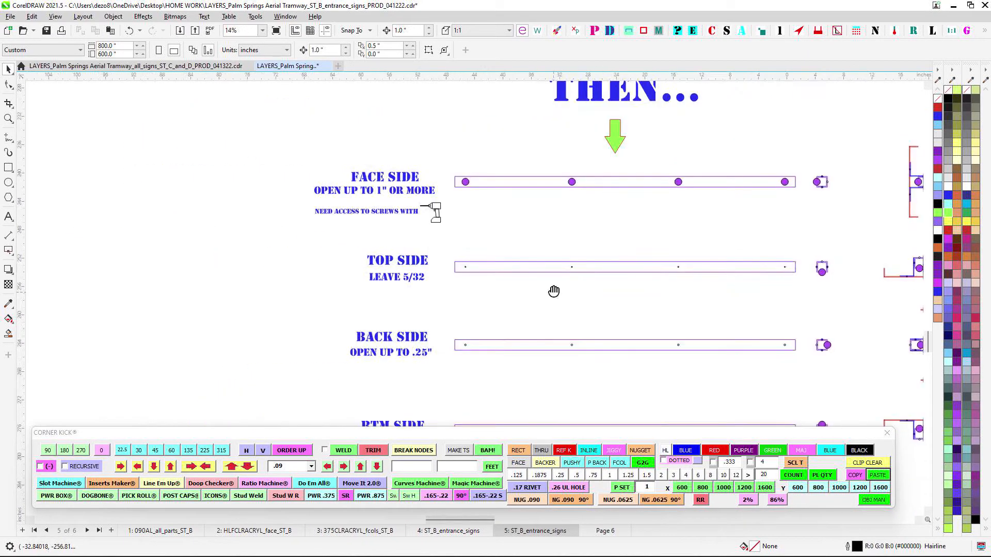
Check the tube's back side holes marked to open up to .25" by selecting individual holes, and review the bottom side
scroll(429, 280, "down", 2)
scroll(413, 249, "up", 2)
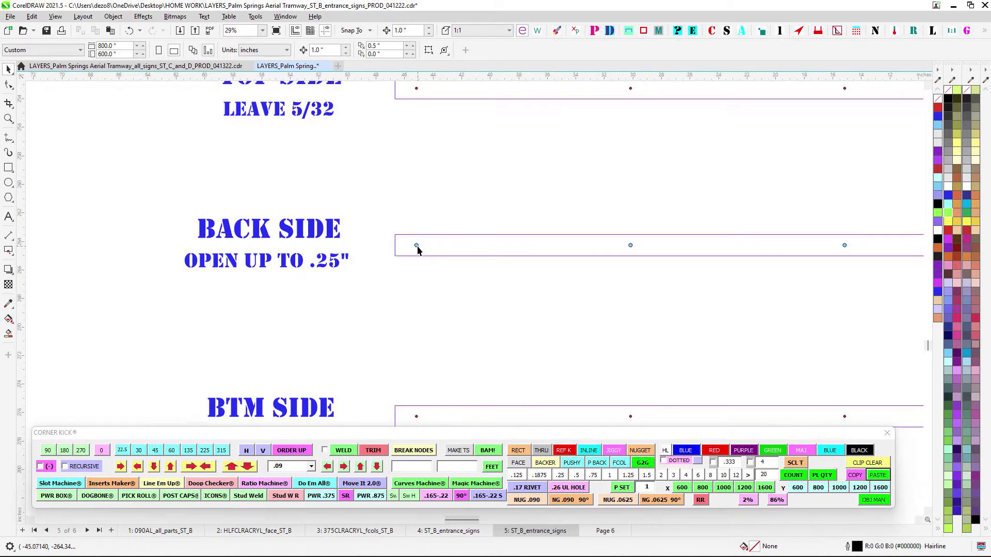
scroll(418, 248, "down", 1)
left_click_drag(418, 211, 377, 114)
scroll(376, 117, "down", 1)
scroll(356, 208, "up", 3)
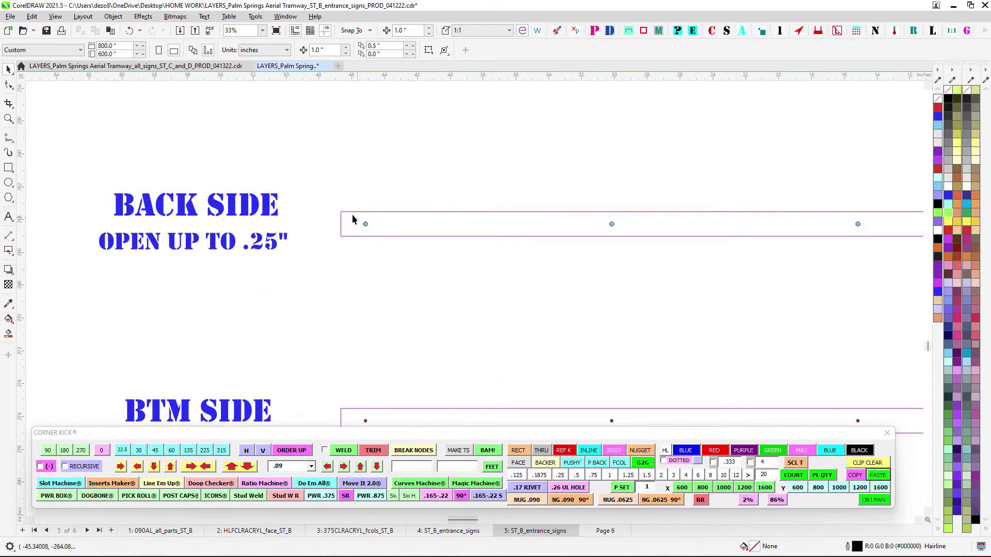
left_click(365, 222)
scroll(407, 257, "down", 2)
left_click(676, 237)
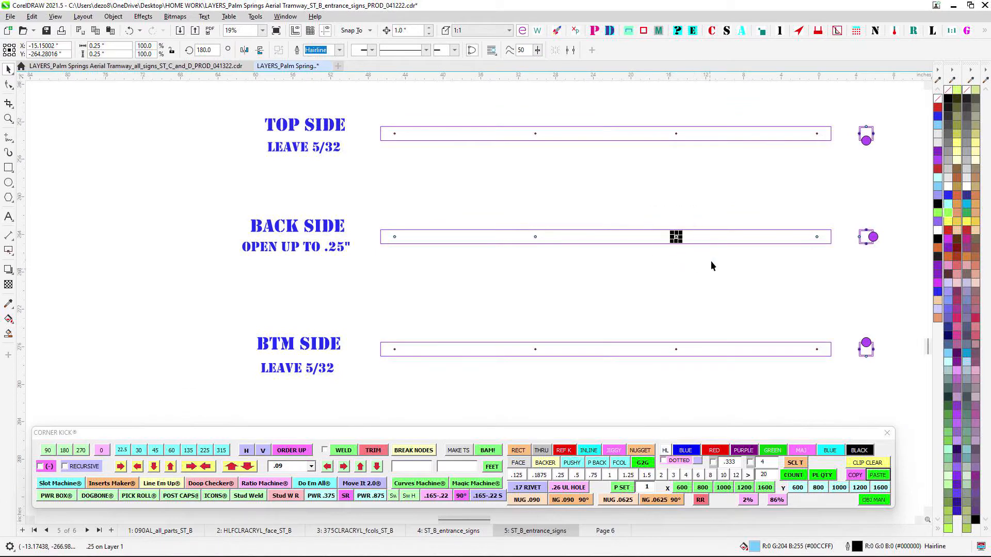
scroll(710, 261, "down", 1)
left_click_drag(663, 248, 421, 208)
scroll(425, 255, "up", 2)
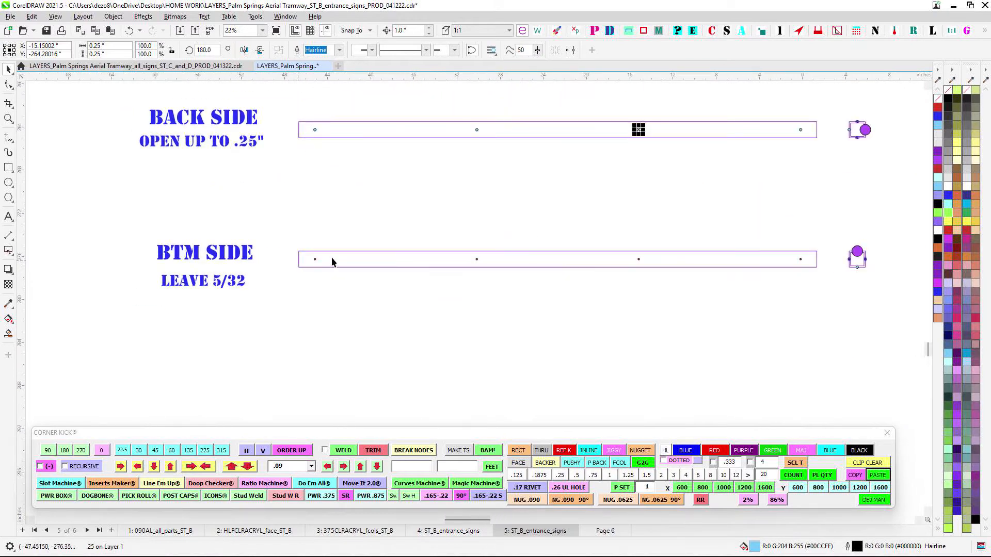
Inspect the face side row's assembled profile up close to see how the enlarged access hole lines up inside the sign
scroll(816, 252, "down", 6)
left_click_drag(671, 168, 581, 290)
scroll(581, 290, "up", 1)
scroll(546, 179, "up", 1)
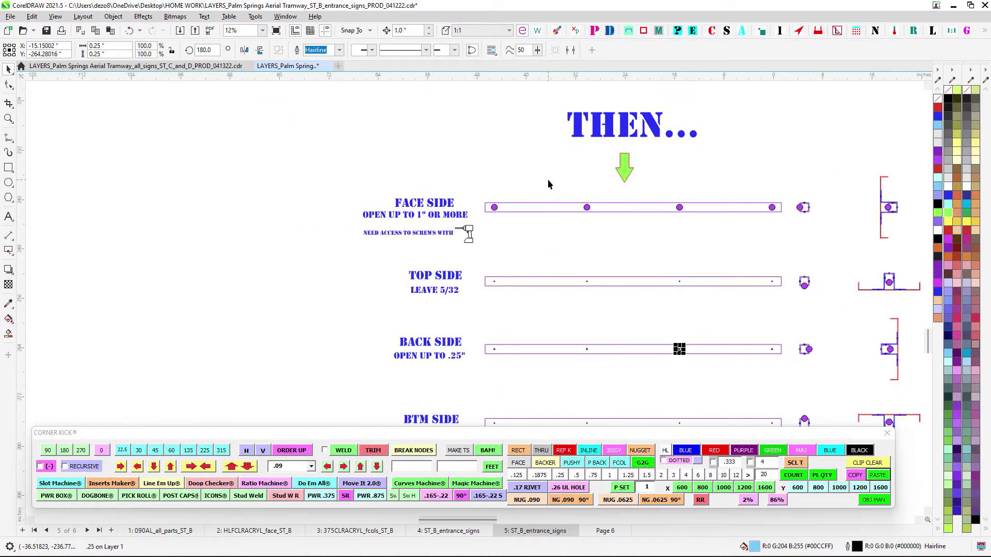
left_click_drag(804, 226, 398, 215)
scroll(488, 192, "up", 4)
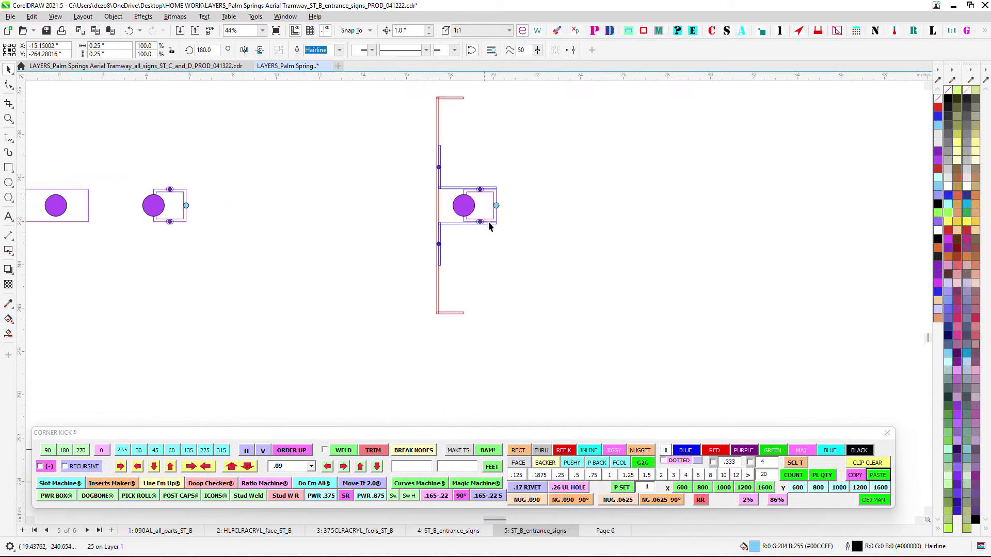
Inspect the face side row's assembled profile closely, and compare all the mounting bar rows with the 1.5 x 1.5 x .125t tube cut list
scroll(473, 208, "up", 2)
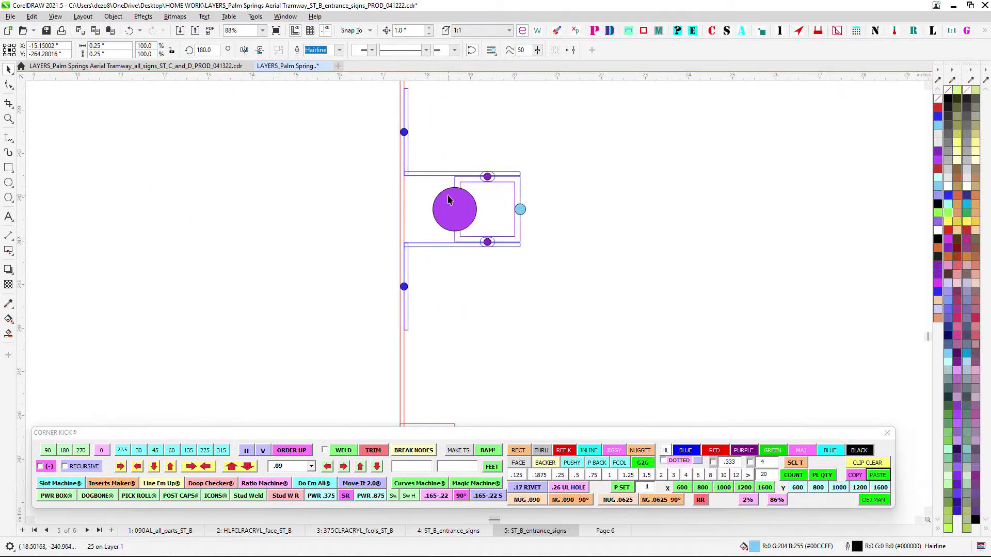
scroll(524, 217, "down", 5)
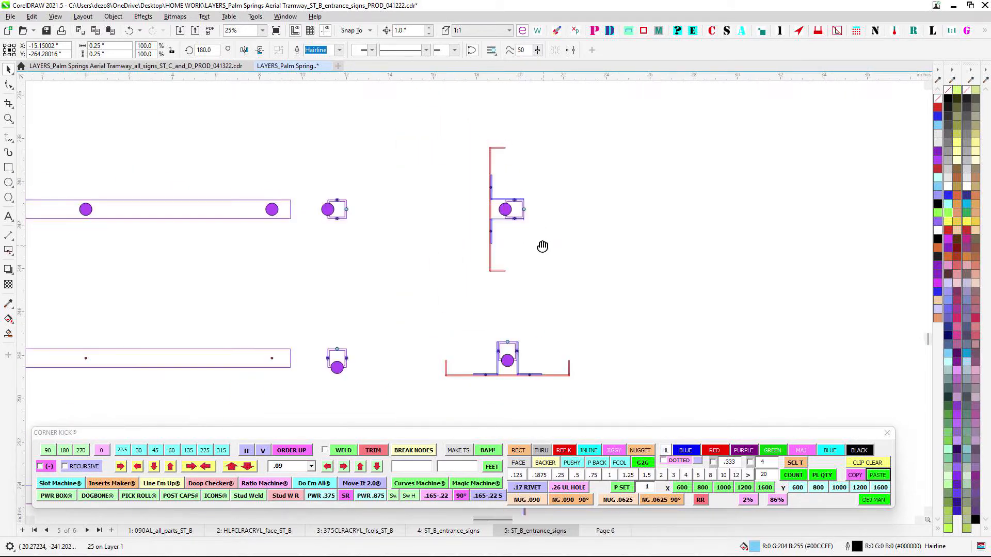
scroll(389, 231, "down", 3)
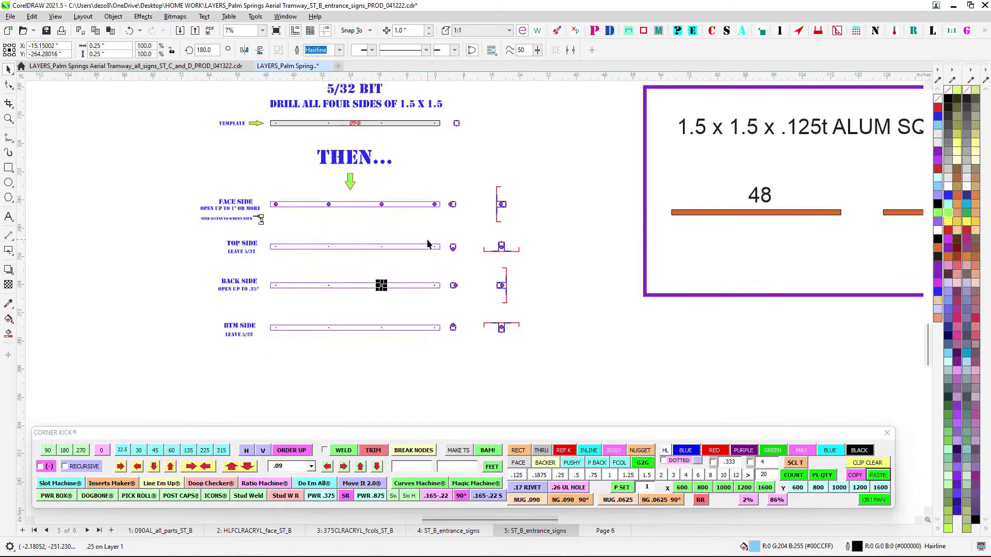
left_click(390, 203)
left_click_drag(390, 199, 449, 190)
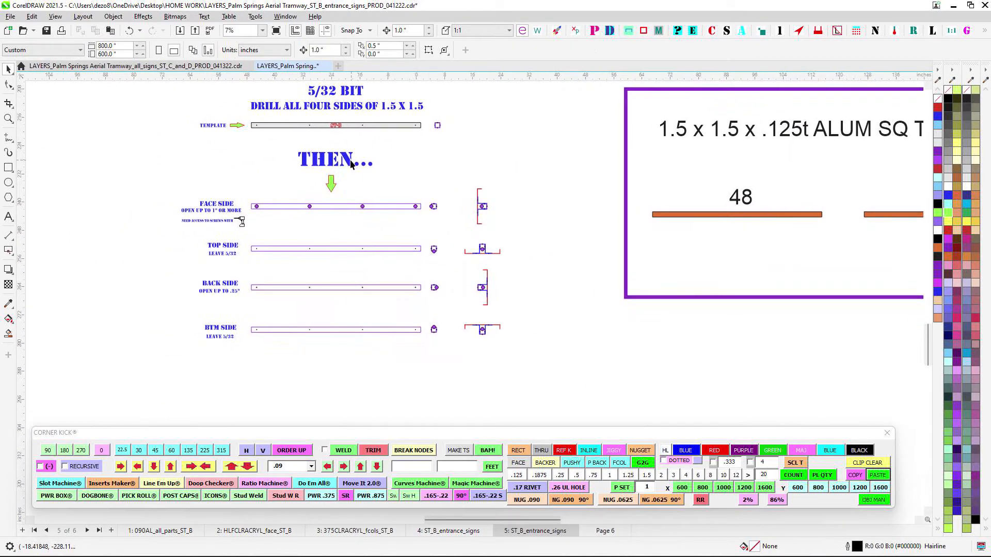
scroll(484, 215, "down", 1)
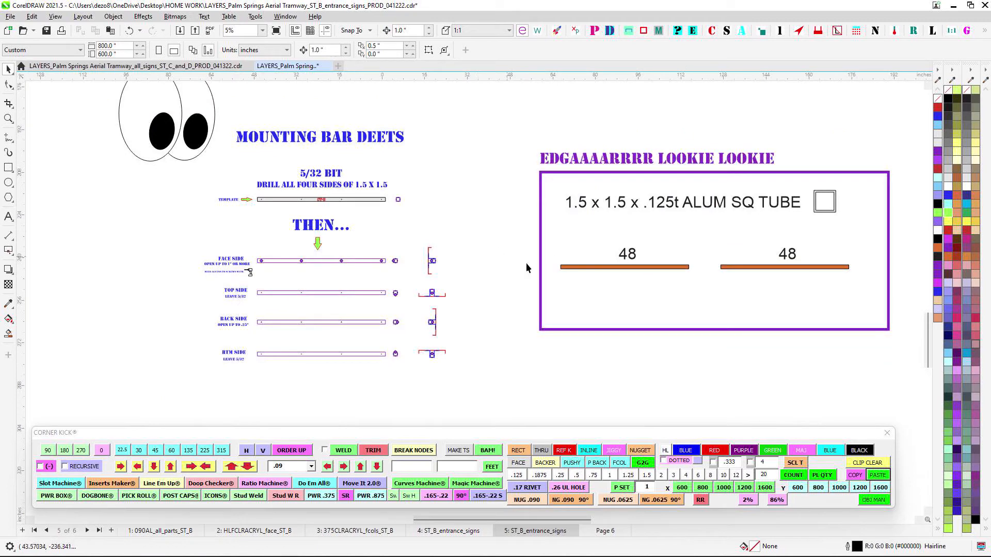
scroll(379, 201, "up", 2)
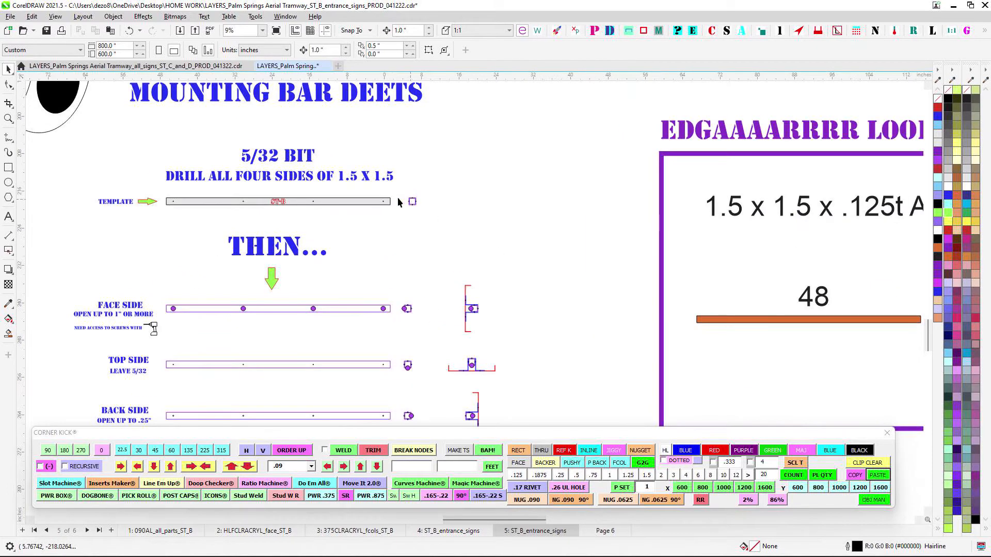
scroll(426, 223, "down", 4)
Examine the ENTRANCE sign's side profile to see how the square tube fits between the two angle brackets behind the sign
left_click_drag(404, 145, 366, 324)
scroll(398, 129, "up", 4)
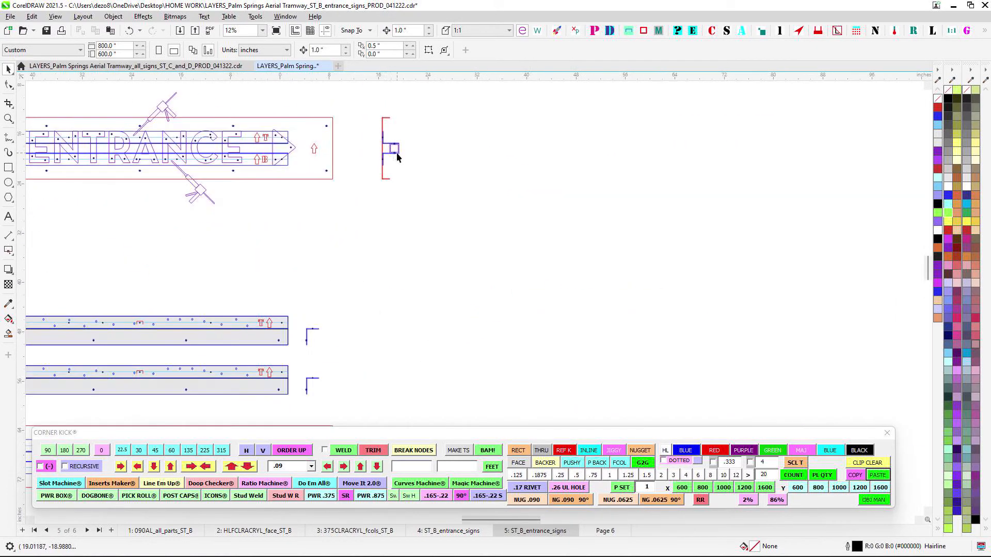
scroll(395, 149, "up", 1)
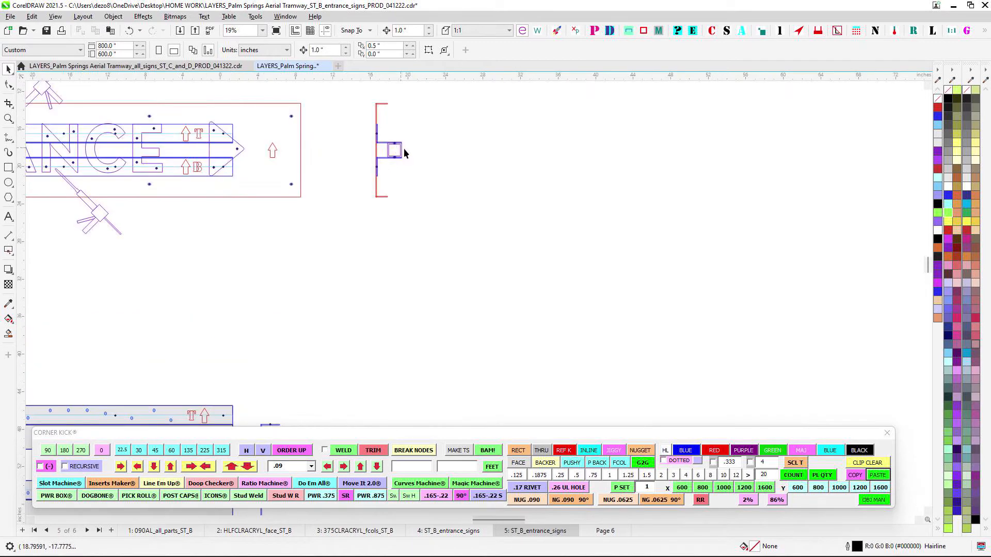
scroll(400, 157, "down", 2)
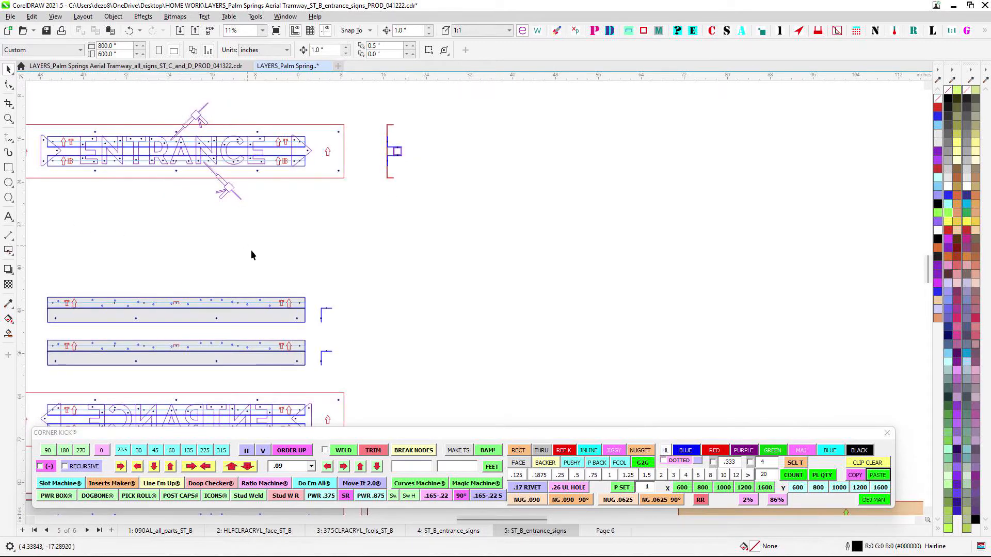
scroll(251, 255, "left", 3)
scroll(553, 150, "up", 1)
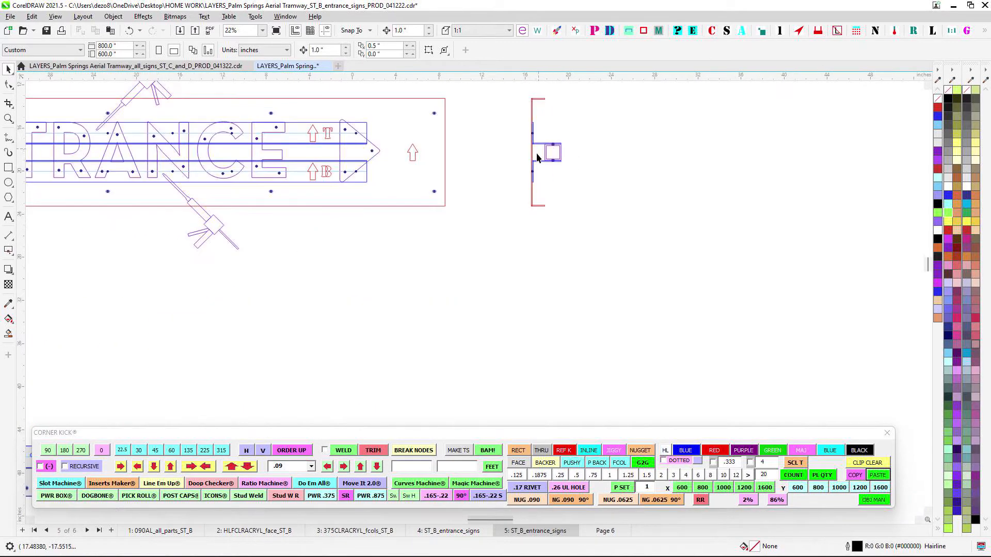
scroll(559, 219, "down", 1)
scroll(548, 171, "up", 3)
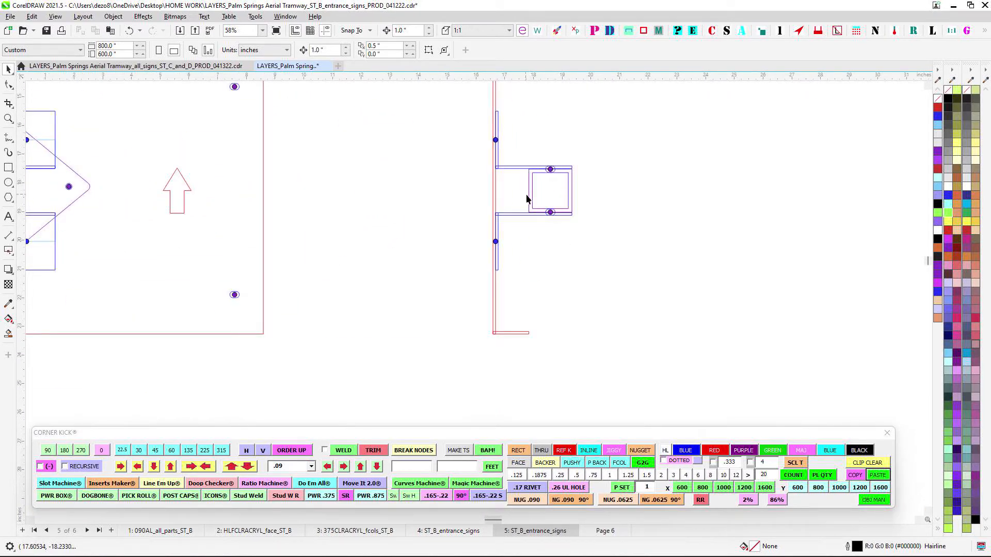
scroll(546, 201, "down", 4)
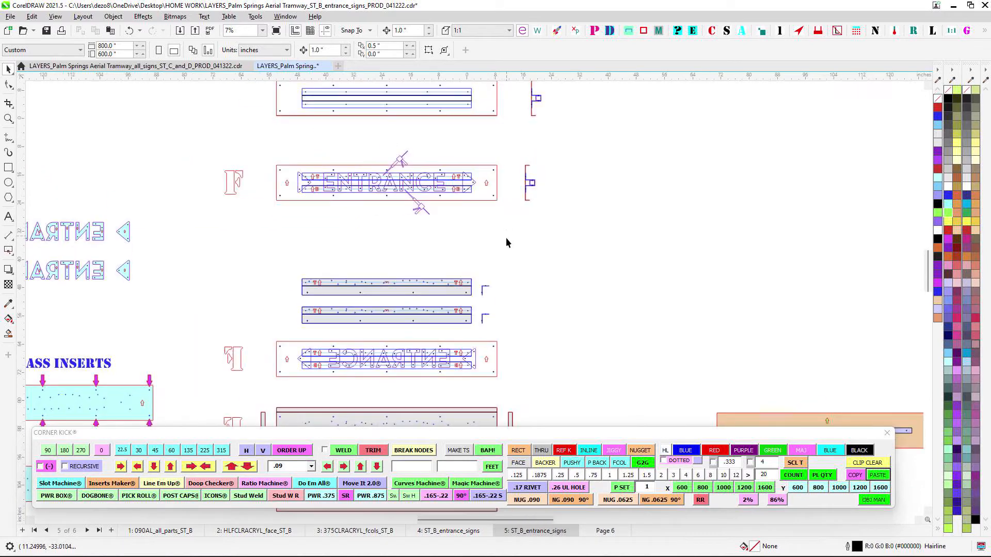
Inspect the tan panel beside the layered parts, checking the hole pattern along the mounting bar at its centre
scroll(531, 196, "down", 2)
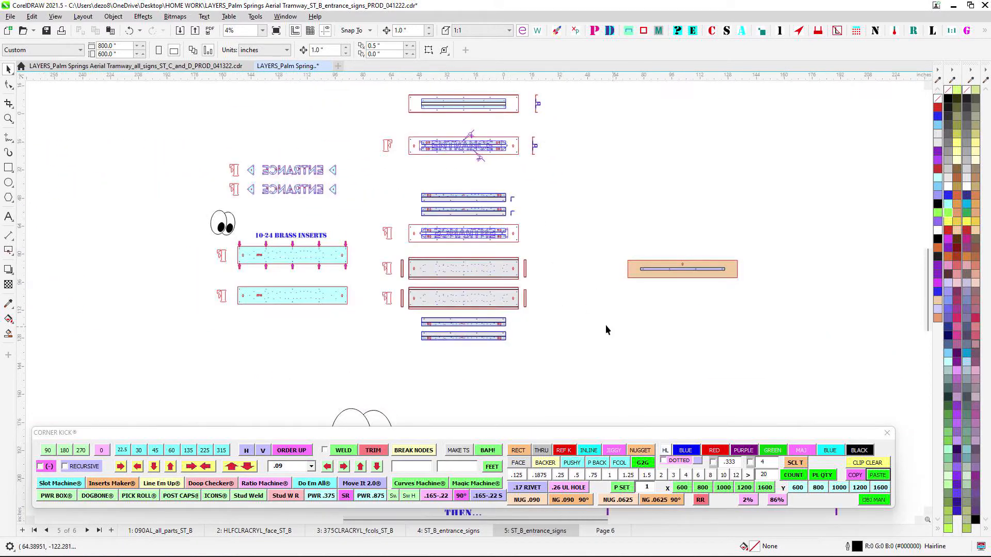
left_click_drag(603, 323, 469, 216)
left_click_drag(495, 250, 427, 314)
scroll(459, 225, "up", 3)
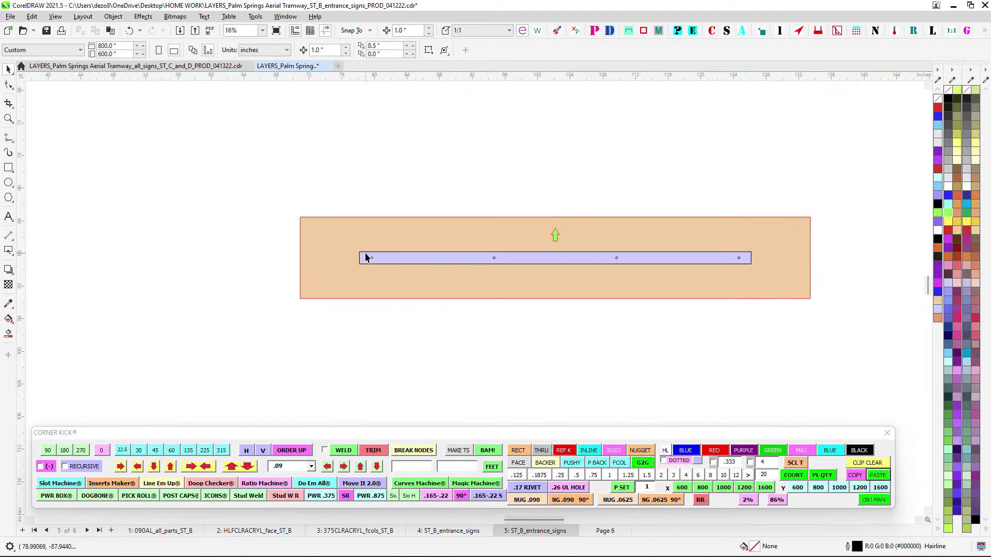
Review the ST-B page's overall layout and save the ST-B entrance signs file
scroll(397, 222, "down", 5)
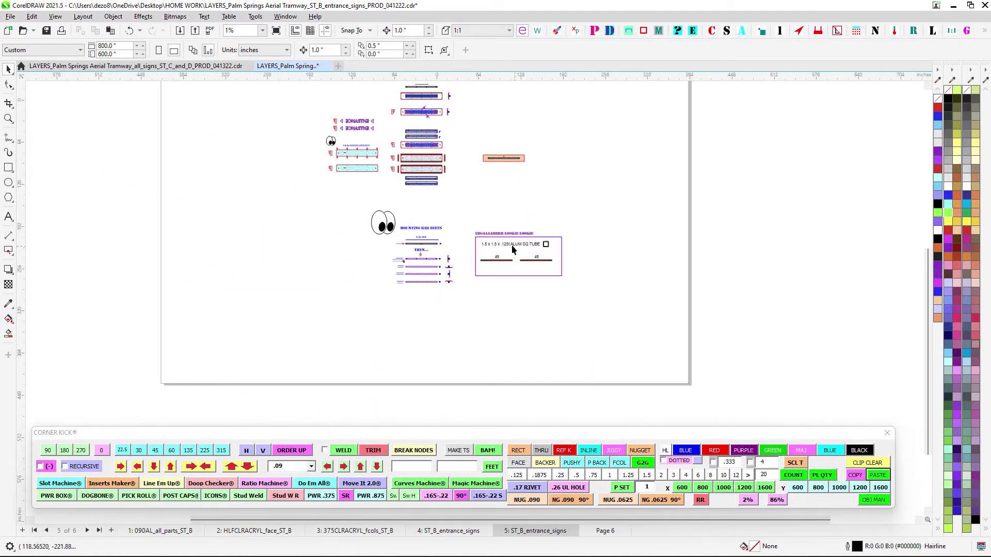
scroll(447, 236, "up", 1)
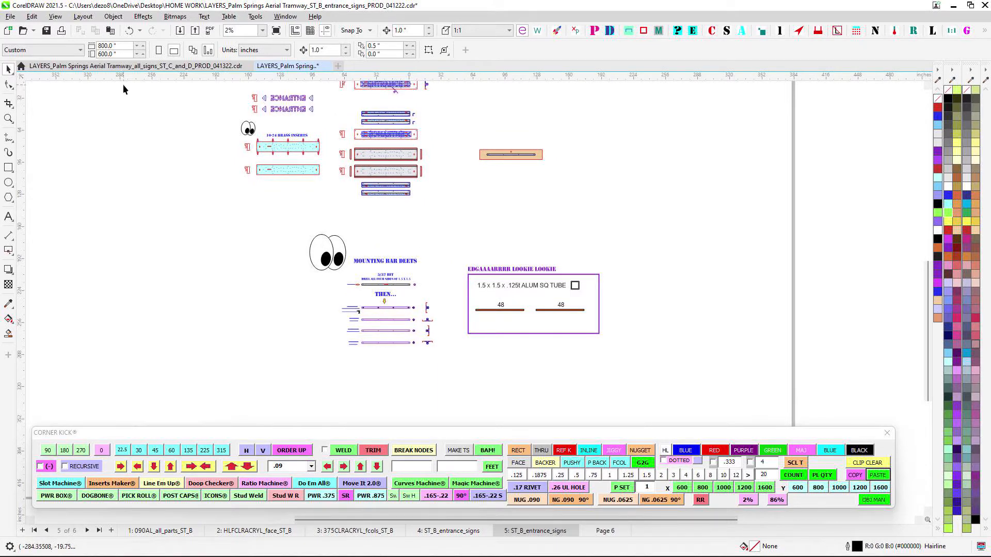
left_click(46, 31)
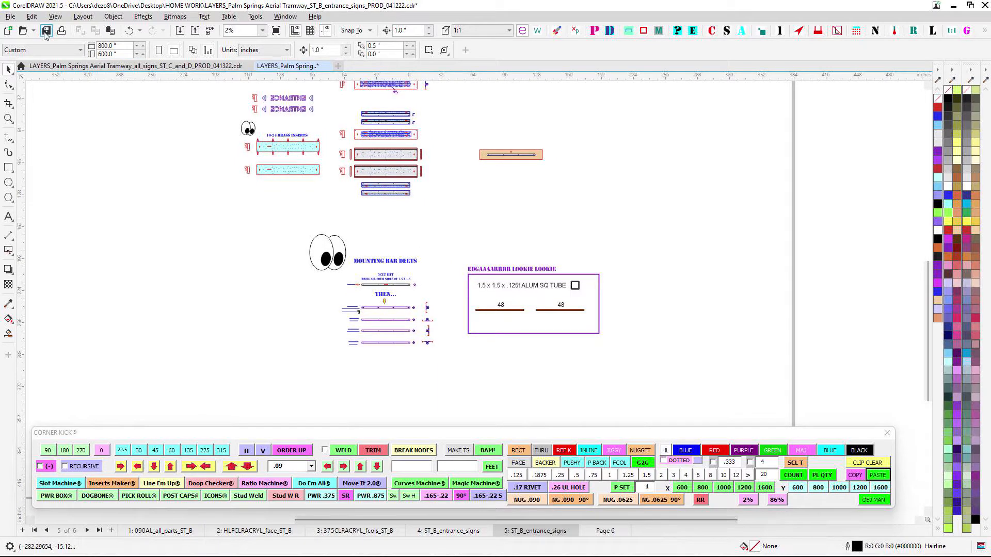
Switch to the all_signs_ST_C_and_D production file and review the ST-C sign elevations on Page 7
left_click(111, 67)
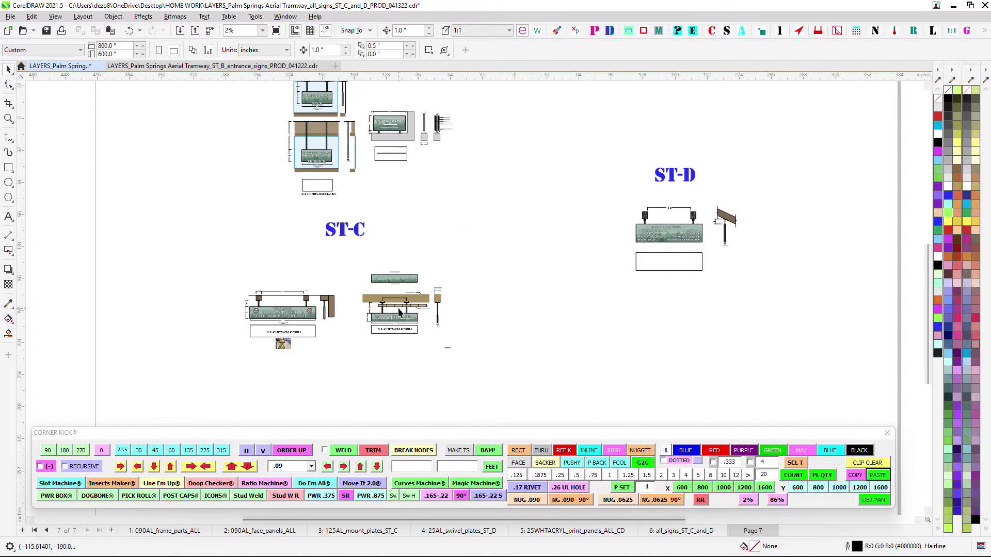
left_click_drag(384, 251, 454, 303)
scroll(415, 229, "up", 2)
scroll(417, 214, "down", 1)
scroll(376, 142, "up", 3)
left_click_drag(377, 143, 374, 229)
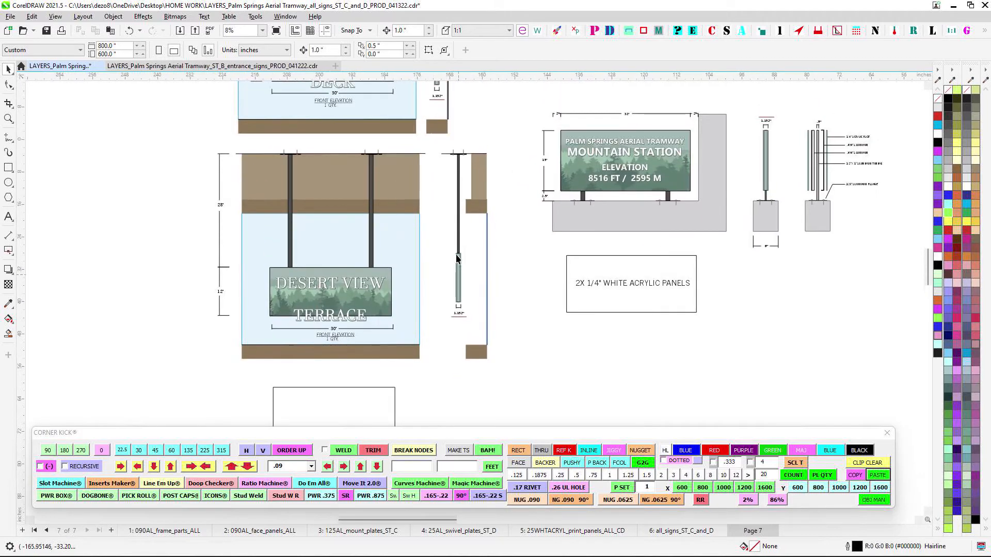
Inspect the Desert View Terrace sign's hanging posts up close and select the post in its side view
scroll(457, 258, "up", 2)
scroll(459, 243, "down", 2)
scroll(512, 230, "up", 1)
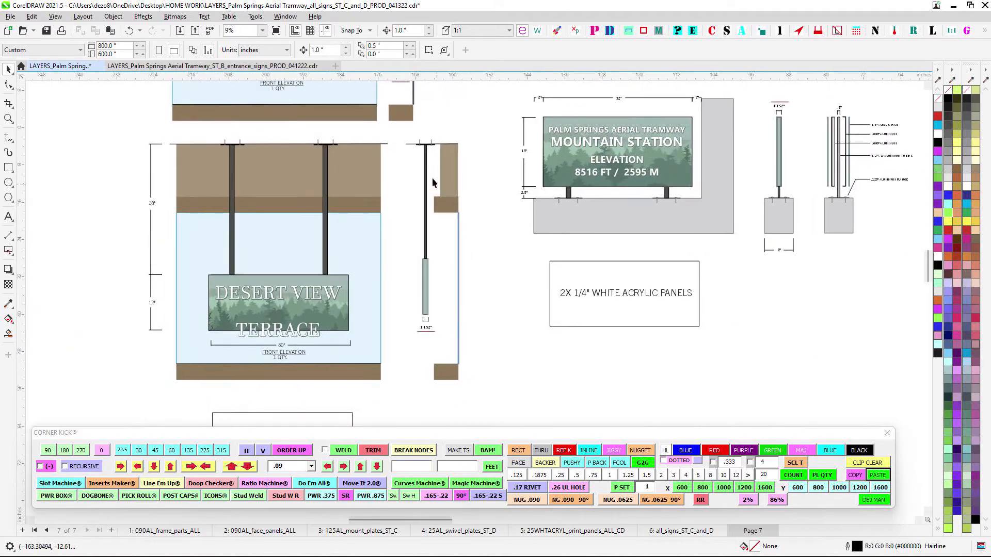
scroll(590, 211, "up", 2)
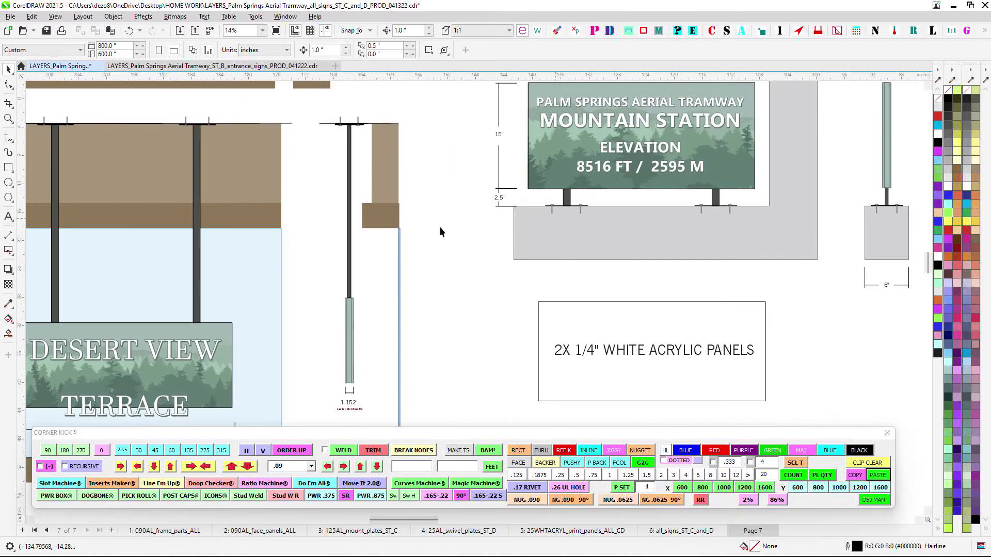
left_click(348, 195)
Compare the Mountain Station sign's side and exploded layer views with the hanging Desert View Terrace sign
scroll(433, 164, "down", 1)
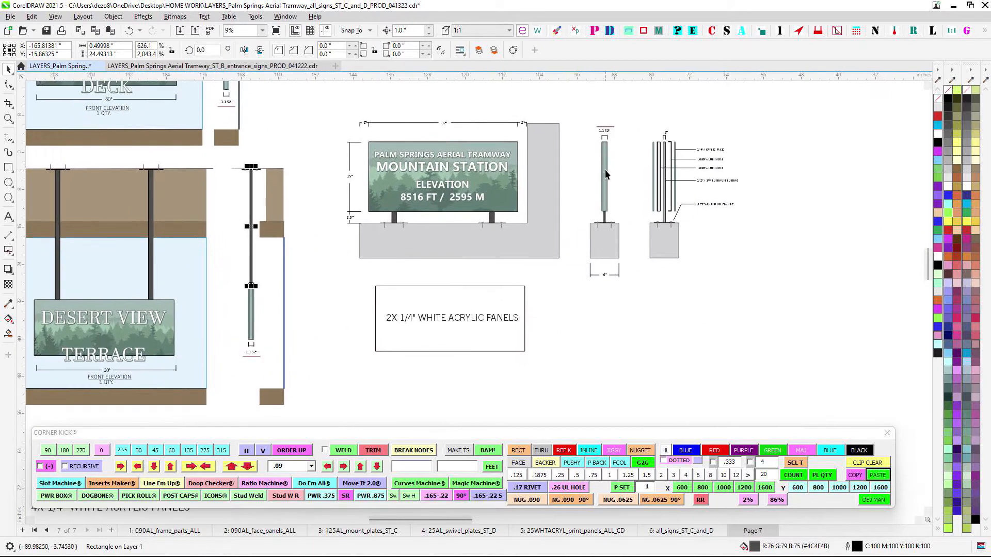
scroll(606, 178, "down", 1)
scroll(531, 189, "down", 1)
scroll(434, 226, "up", 2)
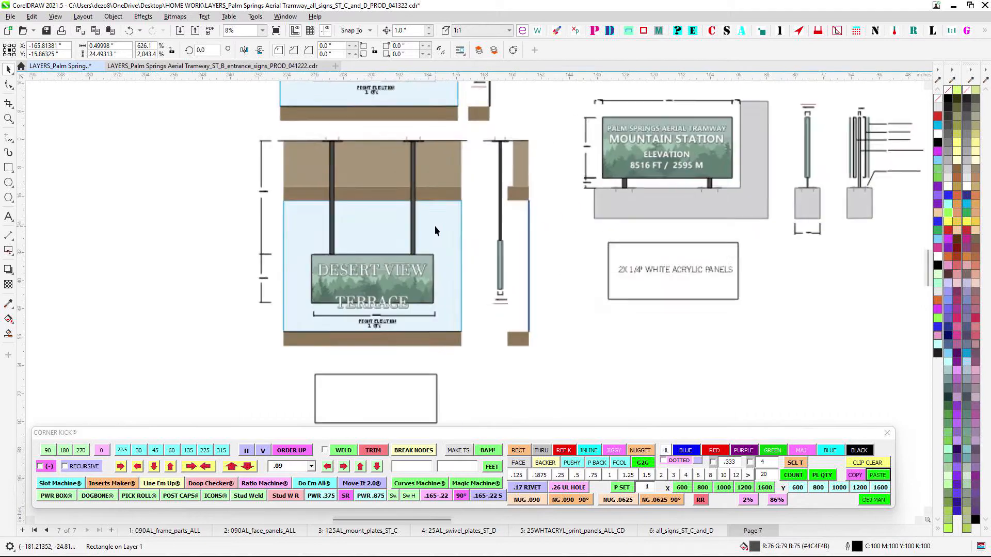
scroll(434, 226, "down", 2)
left_click_drag(518, 290, 510, 152)
Review the .090" aluminum frame parts up close on the 090AL_frame_parts_ALL page
left_click(164, 530)
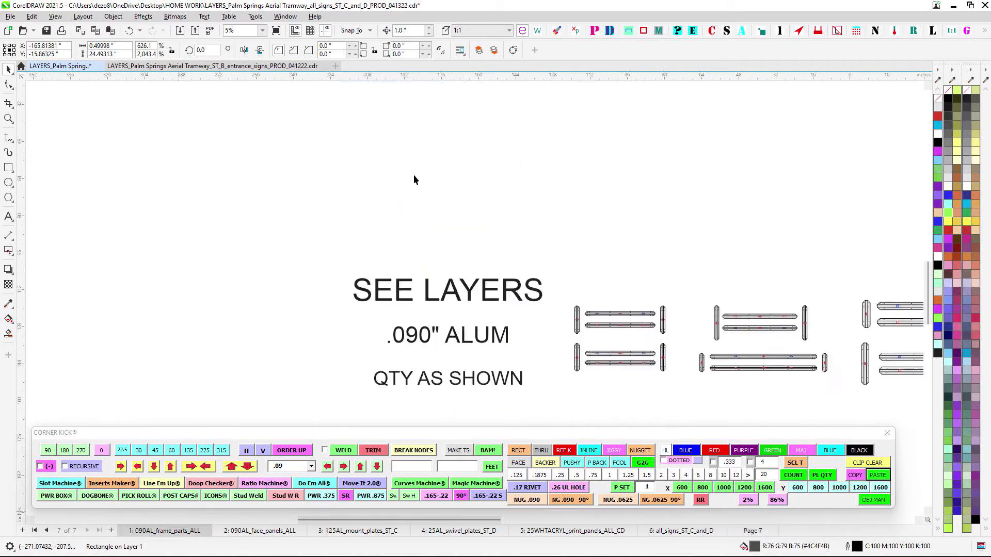
scroll(509, 194, "down", 1)
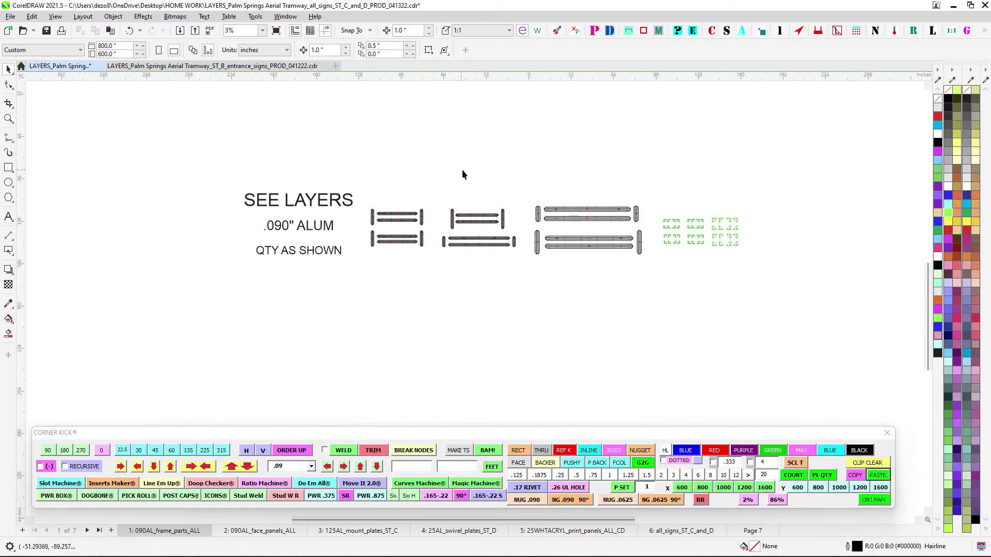
scroll(432, 215, "up", 1)
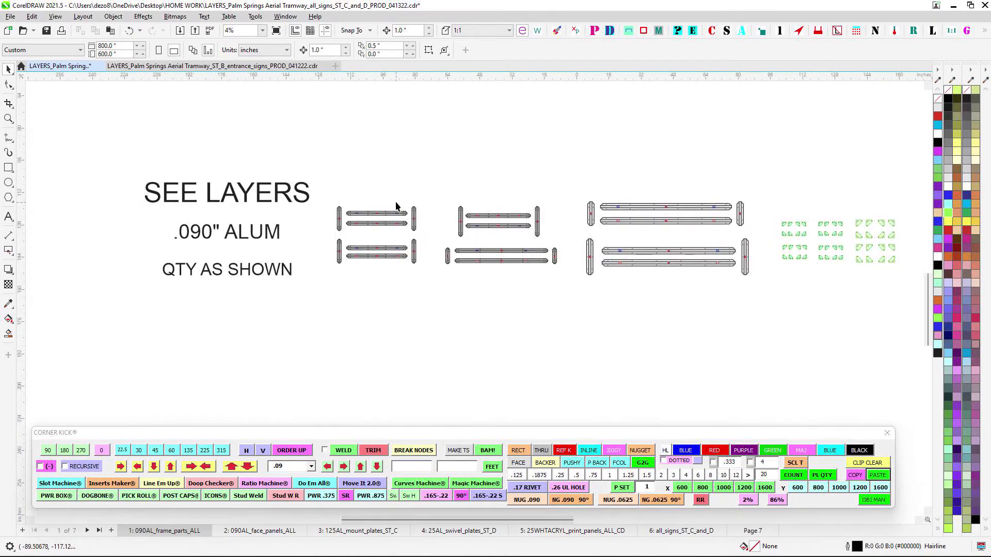
scroll(414, 216, "up", 3)
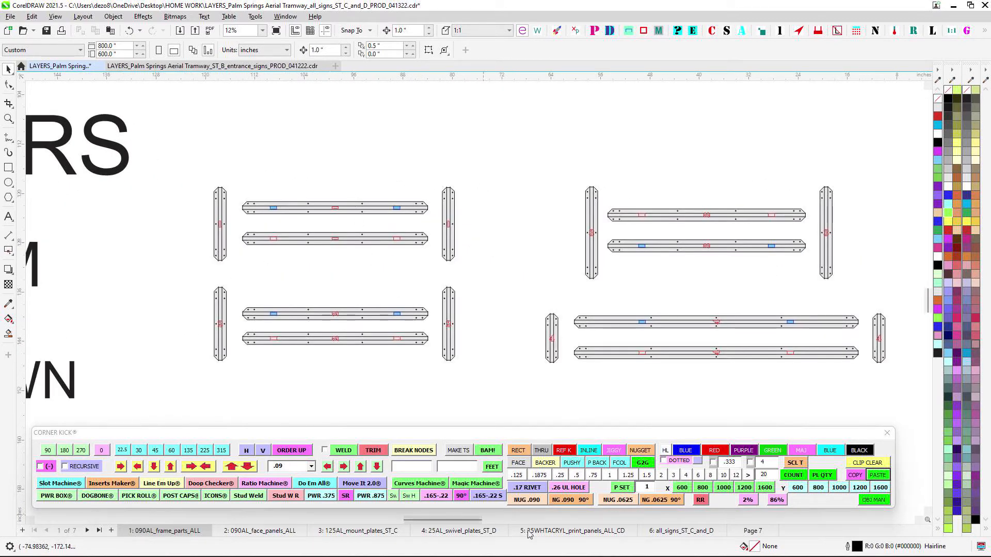
Go to the all_signs_ST_C_and_D page and survey the numbered ST-C sign layouts with their panels and frames
left_click(681, 531)
scroll(420, 193, "down", 6)
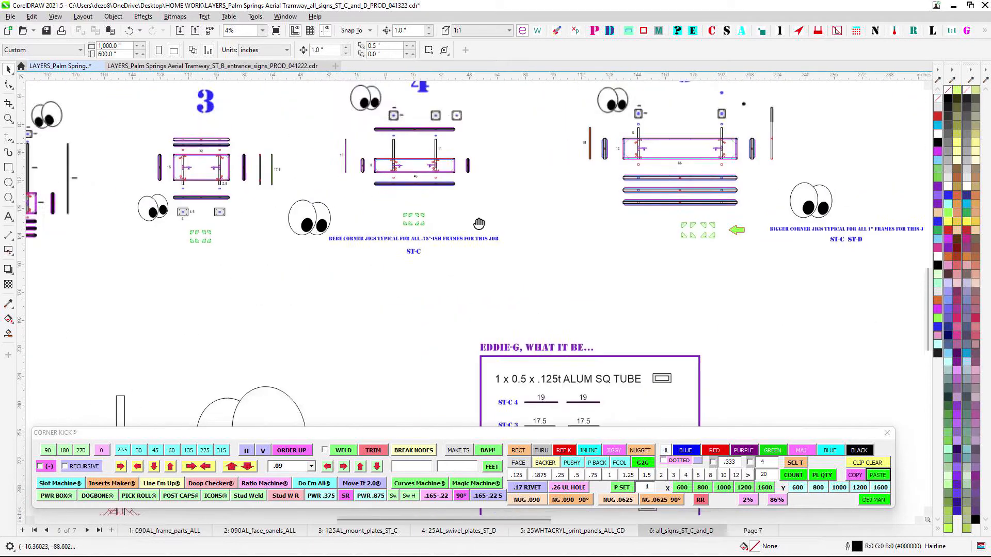
scroll(418, 133, "up", 2)
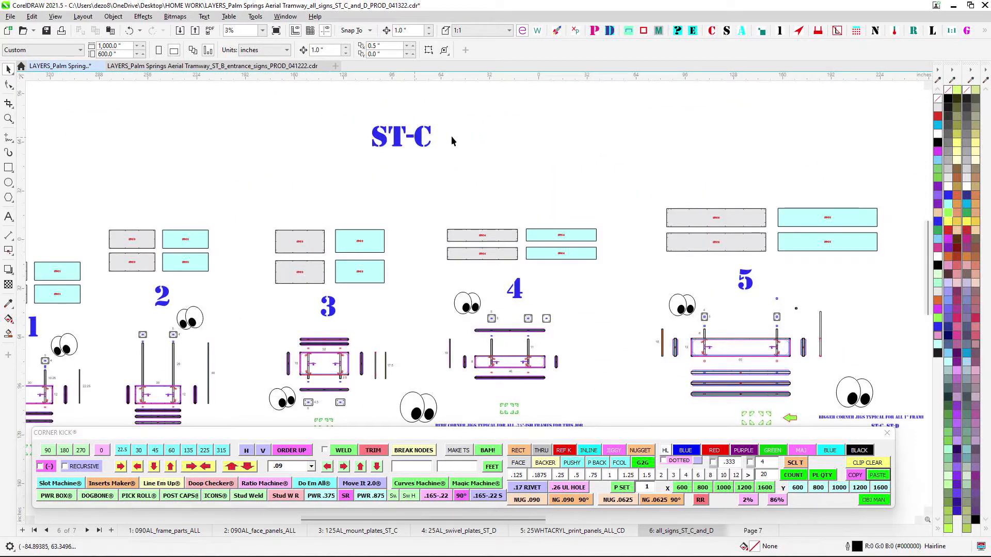
left_click_drag(347, 232, 538, 153)
scroll(538, 153, "down", 3)
scroll(330, 223, "up", 4)
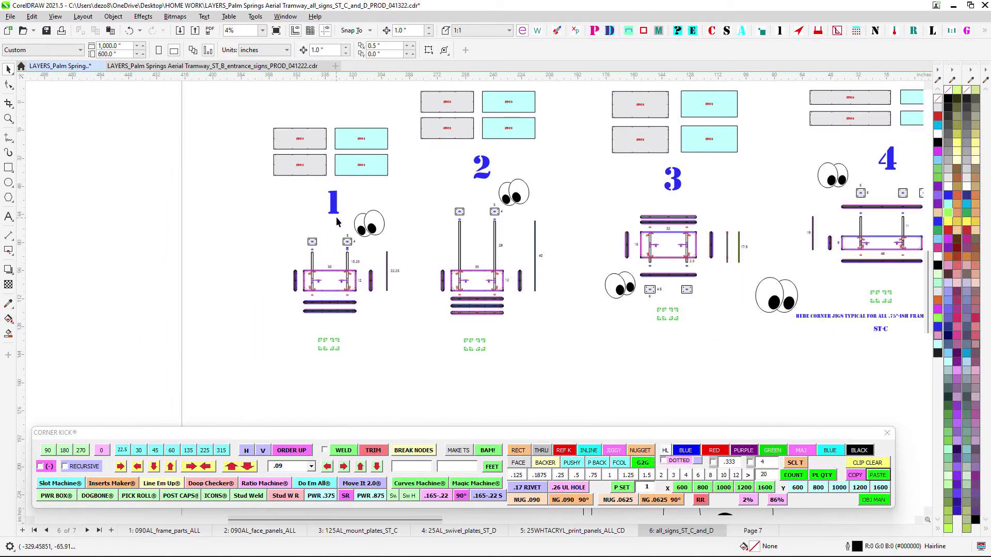
Examine ST-C sign layouts 1 through 4 in sequence, including their face panels, frames, posts and corner jigs
left_click_drag(378, 189, 347, 197)
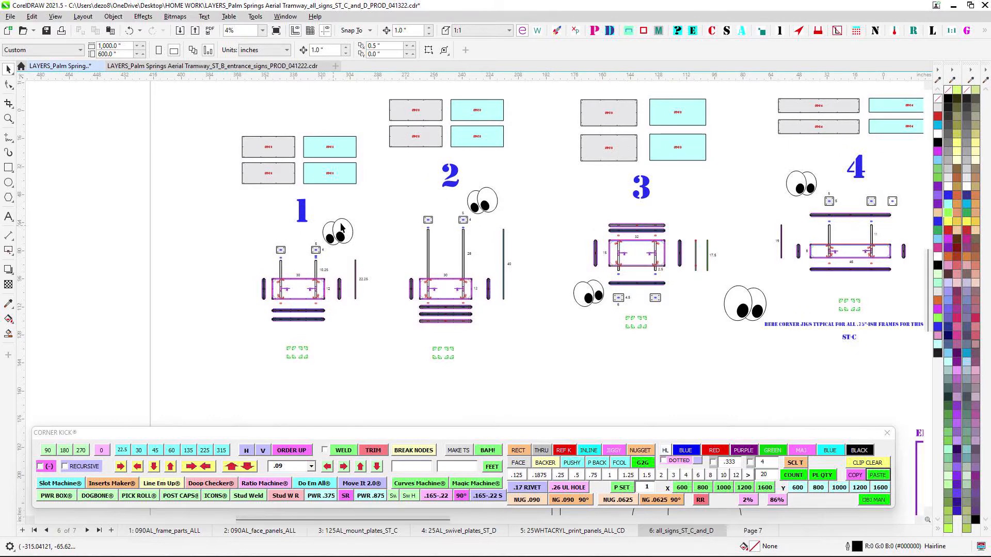
scroll(341, 227, "up", 1)
scroll(335, 214, "down", 2)
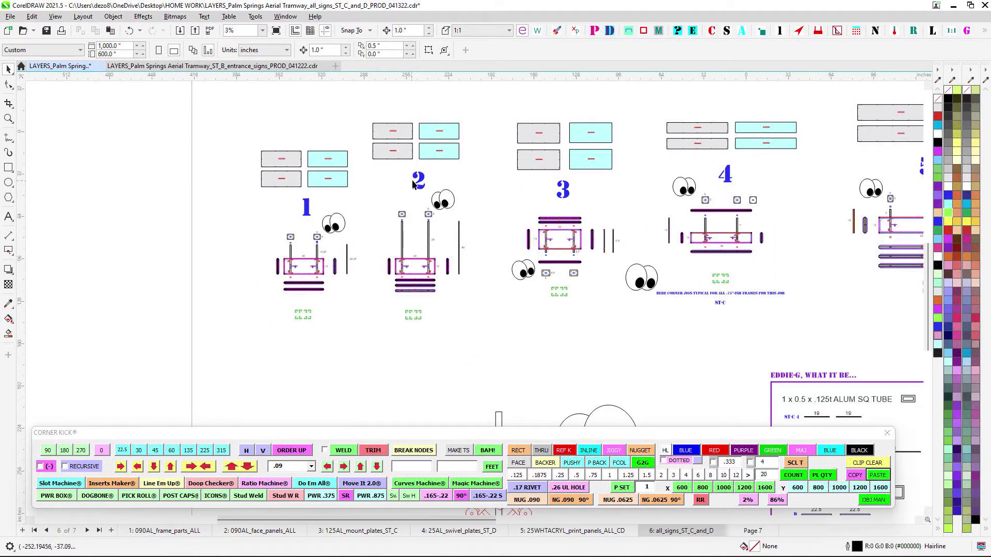
scroll(446, 199, "up", 1)
scroll(530, 208, "right", 2)
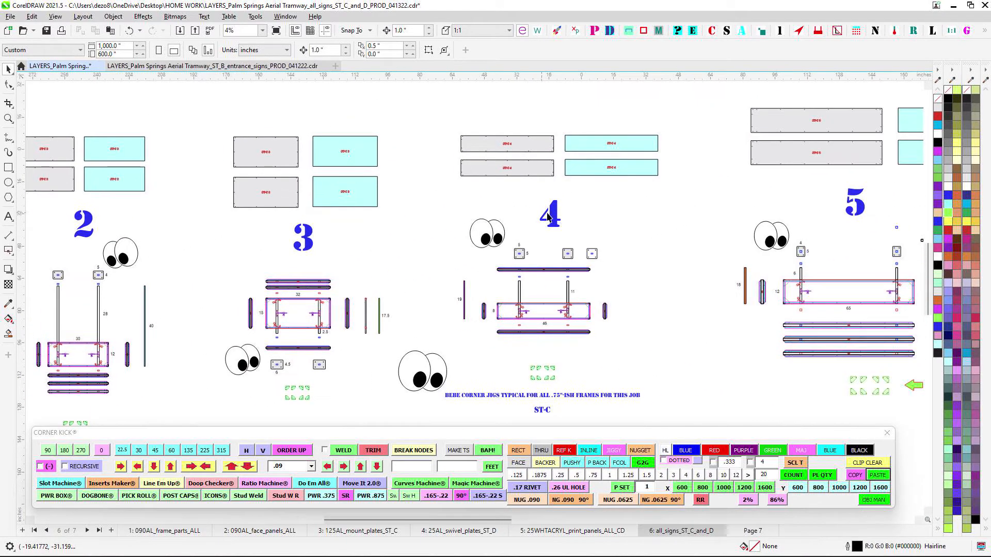
View the ST-C and ST-D groups together and select the parts of ST-C sign layouts 1 through 5
scroll(699, 241, "down", 1)
scroll(679, 213, "down", 1)
scroll(619, 206, "right", 2)
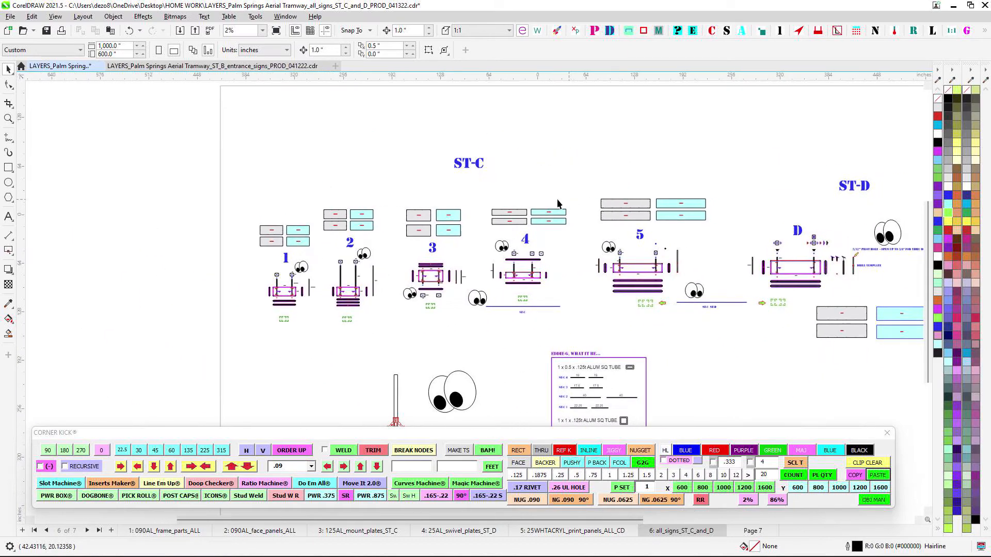
left_click_drag(741, 340, 741, 341)
scroll(557, 207, "up", 2)
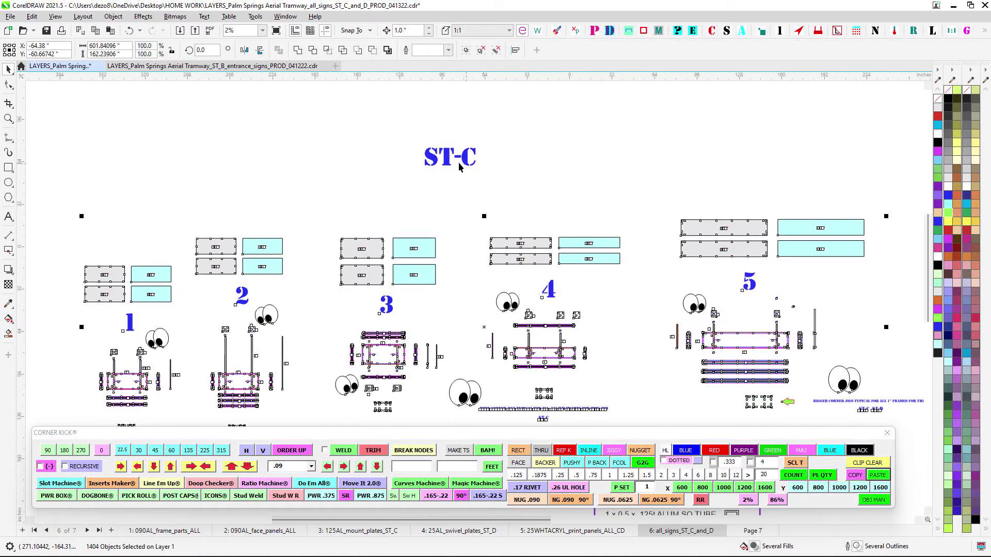
Clear the selection and examine the ST-D sign layout, including its swivel mounting plates, frame, posts and drill template
scroll(493, 165, "down", 1)
scroll(489, 150, "right", 3)
left_click(490, 146)
left_click_drag(628, 175, 496, 164)
scroll(562, 201, "up", 3)
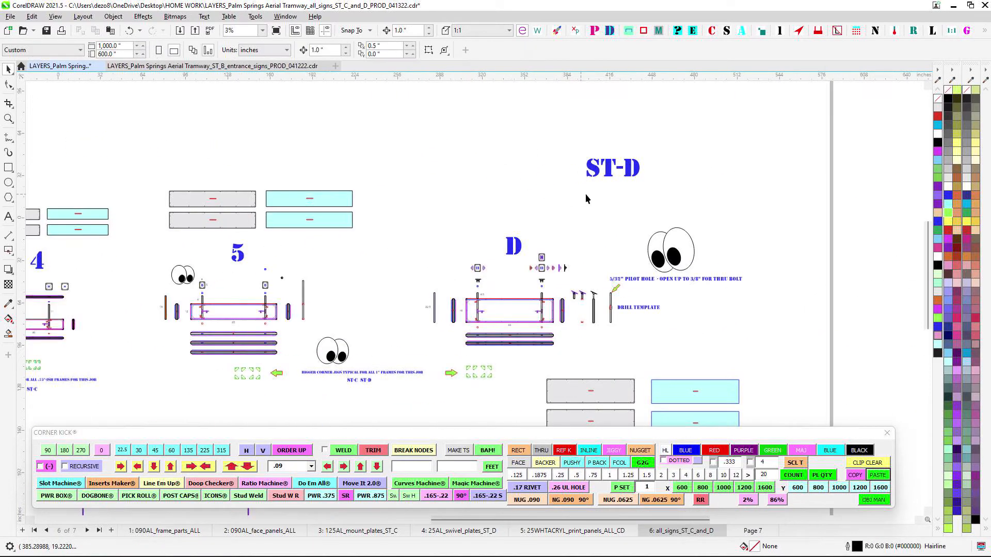
left_click_drag(600, 196, 555, 164)
scroll(474, 266, "up", 5)
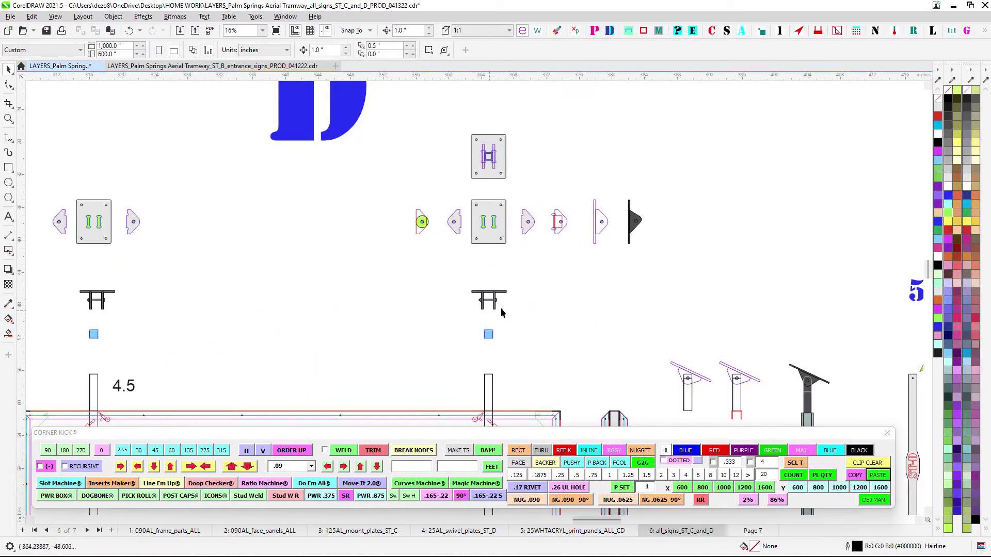
scroll(498, 297, "down", 5)
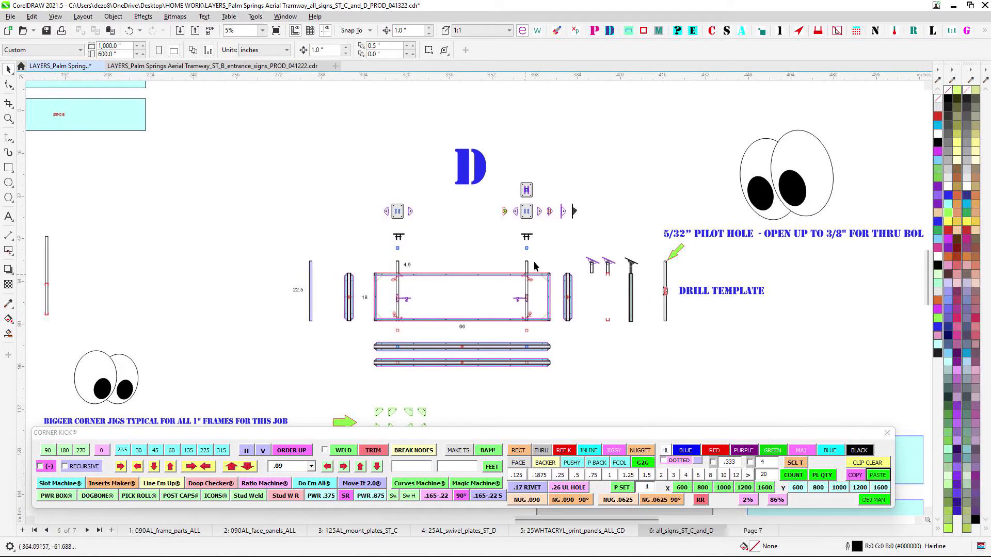
scroll(510, 270, "down", 3)
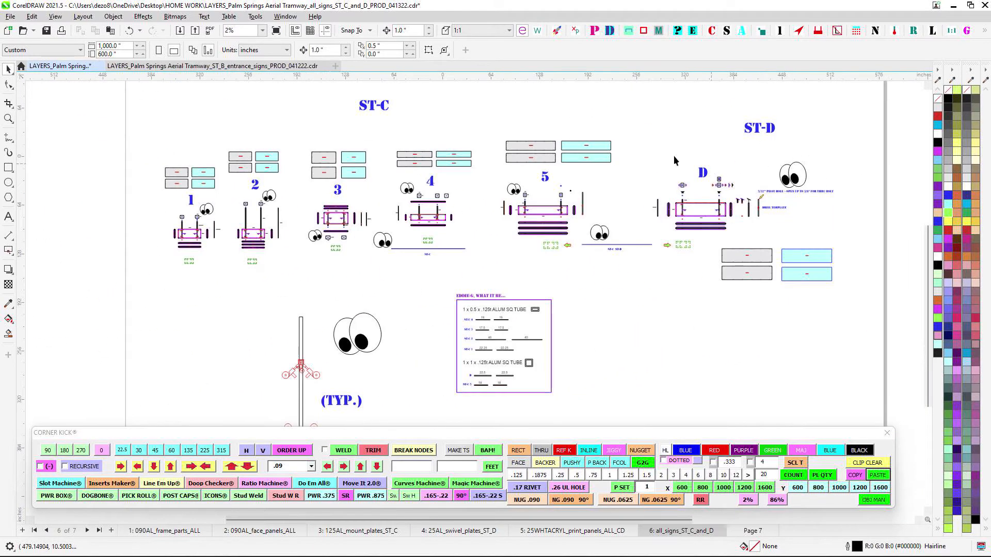
Examine ST-C sign layout 1 up close, including its frame, edge strips, posts and mounting plates
scroll(392, 227, "up", 5)
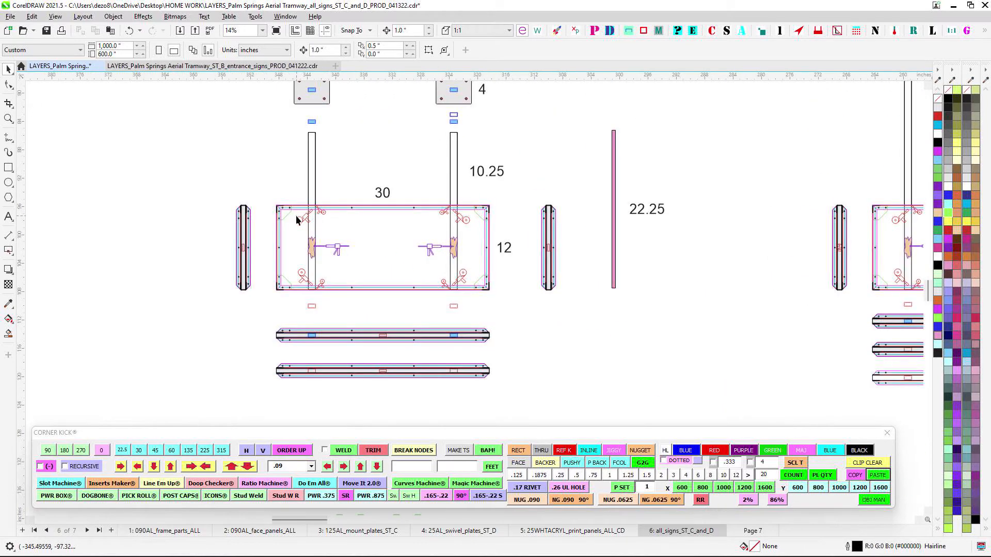
scroll(243, 250, "up", 2)
scroll(252, 261, "down", 2)
left_click_drag(367, 341, 316, 279)
scroll(356, 293, "up", 1)
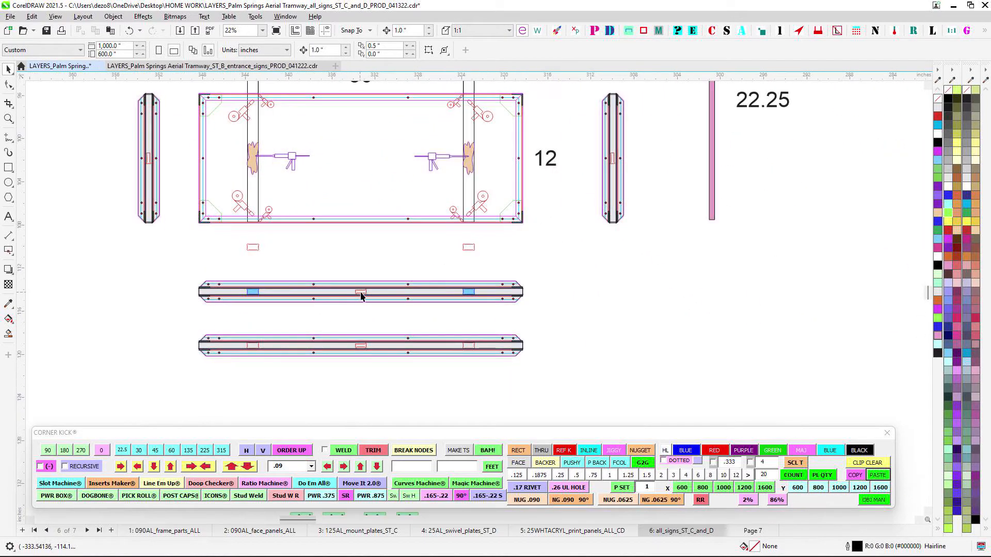
scroll(601, 188, "down", 1)
left_click_drag(601, 188, 549, 295)
scroll(549, 295, "down", 1)
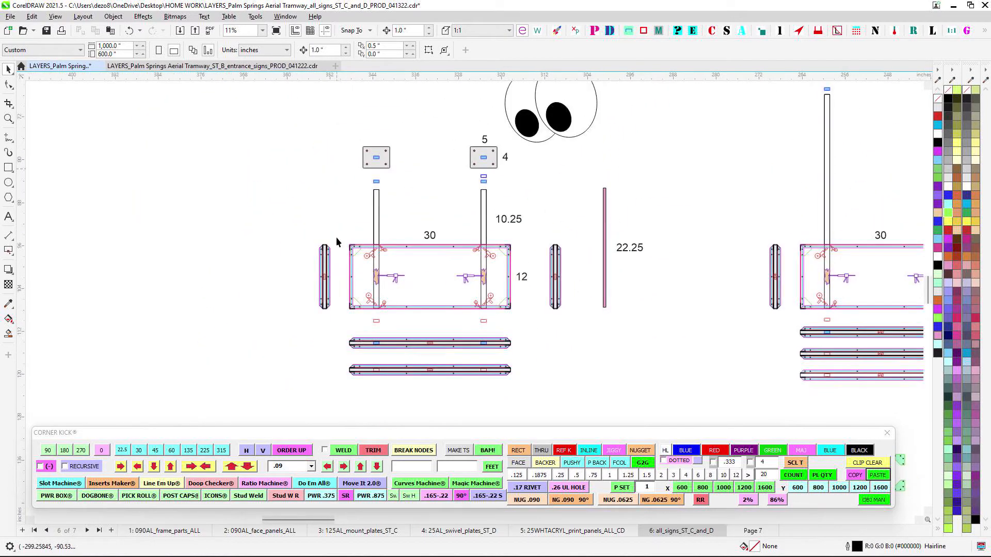
Look across ST-C sign layouts 2 and 3, from their frames and posts to the face panels
left_click_drag(590, 218, 269, 238)
left_click_drag(689, 274, 293, 256)
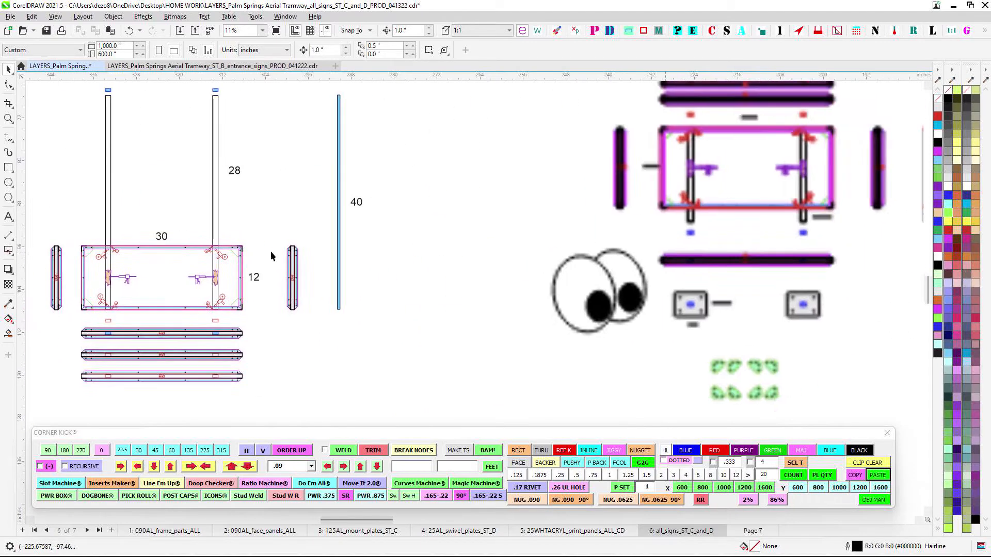
scroll(635, 252, "down", 2)
left_click_drag(660, 258, 392, 279)
scroll(751, 222, "down", 2)
left_click_drag(609, 181, 503, 322)
scroll(496, 142, "up", 1)
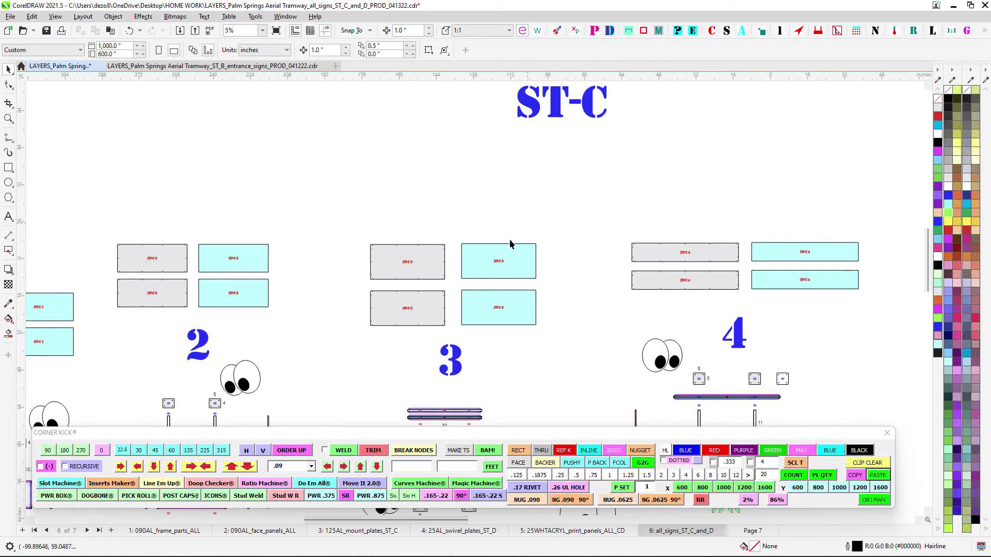
scroll(503, 255, "down", 1)
Return to the 090AL_frame_parts_ALL page and examine the frame strips up close, including the ST-D set
left_click(163, 531)
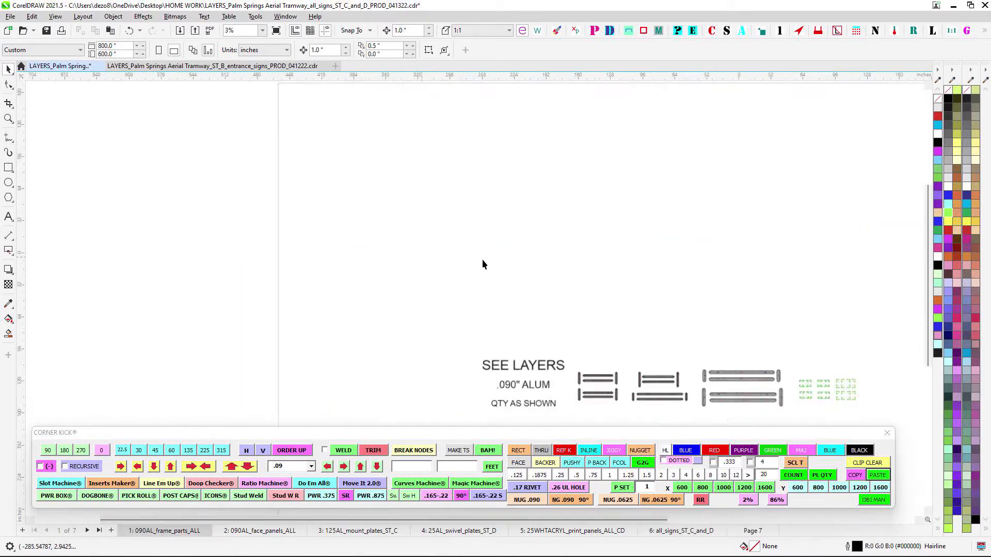
scroll(482, 260, "up", 3)
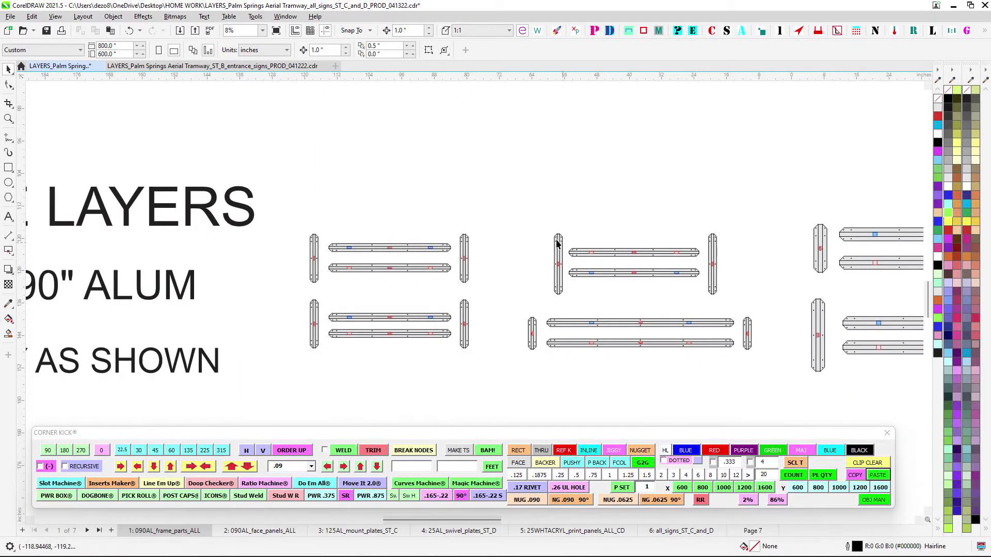
scroll(574, 317, "right", 5)
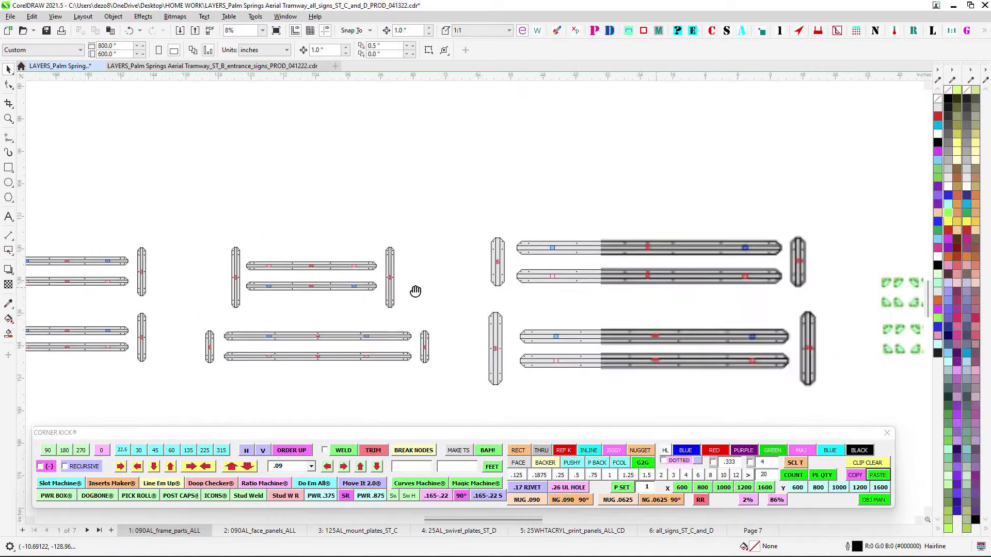
scroll(743, 262, "up", 4)
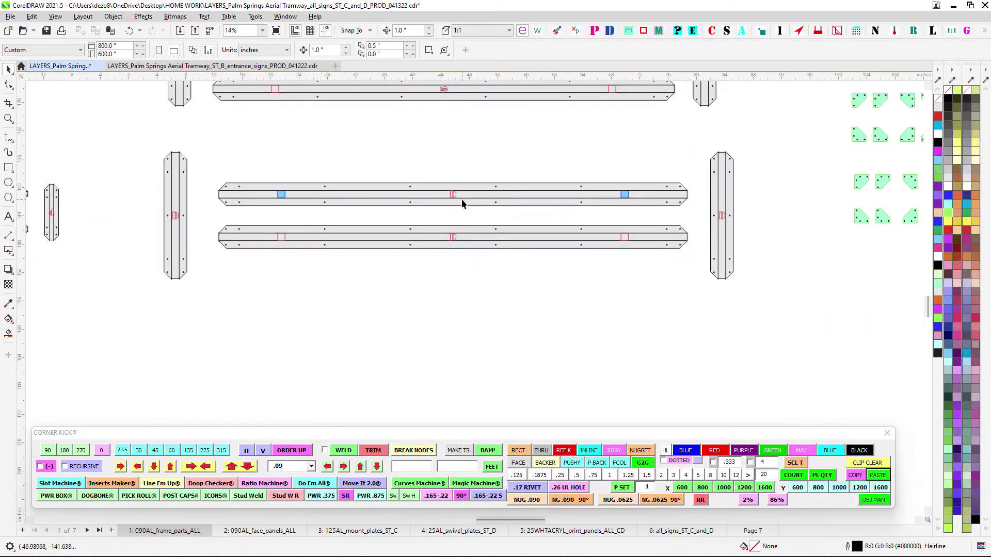
scroll(780, 192, "right", 3)
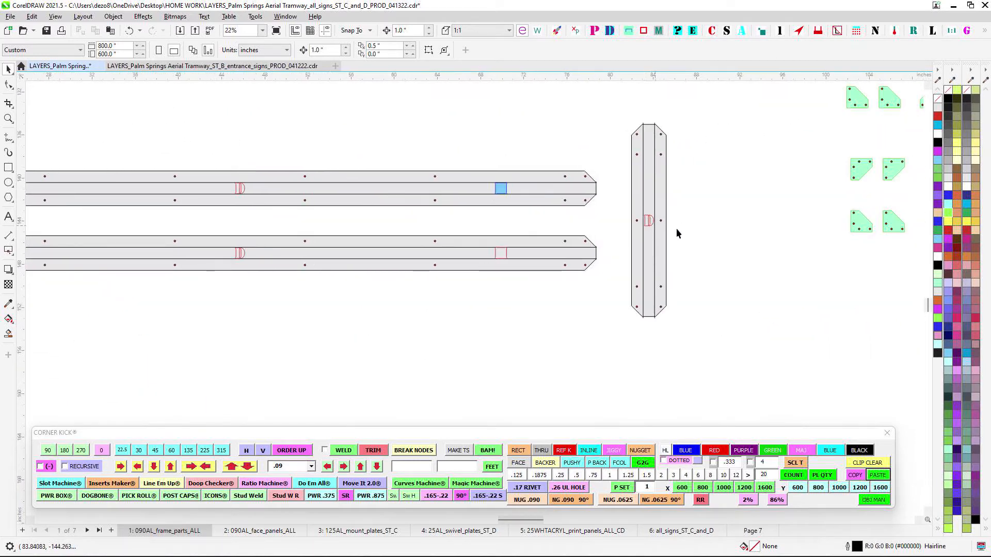
scroll(678, 233, "down", 1)
scroll(332, 176, "down", 2)
scroll(500, 166, "right", 2)
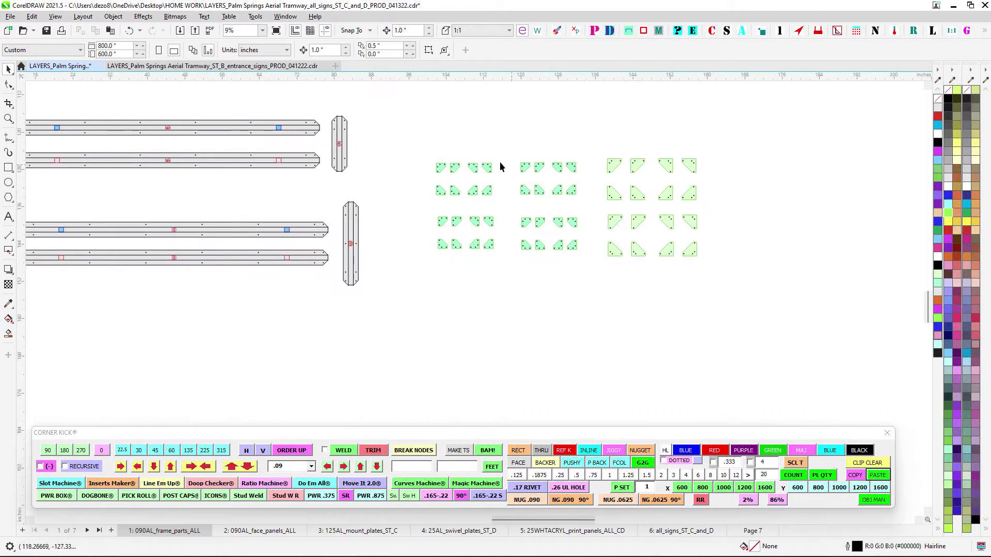
Select the groups of smaller corner jigs together, followed by the groups of bigger corner jigs
scroll(403, 145, "up", 1)
left_click_drag(399, 144, 681, 363)
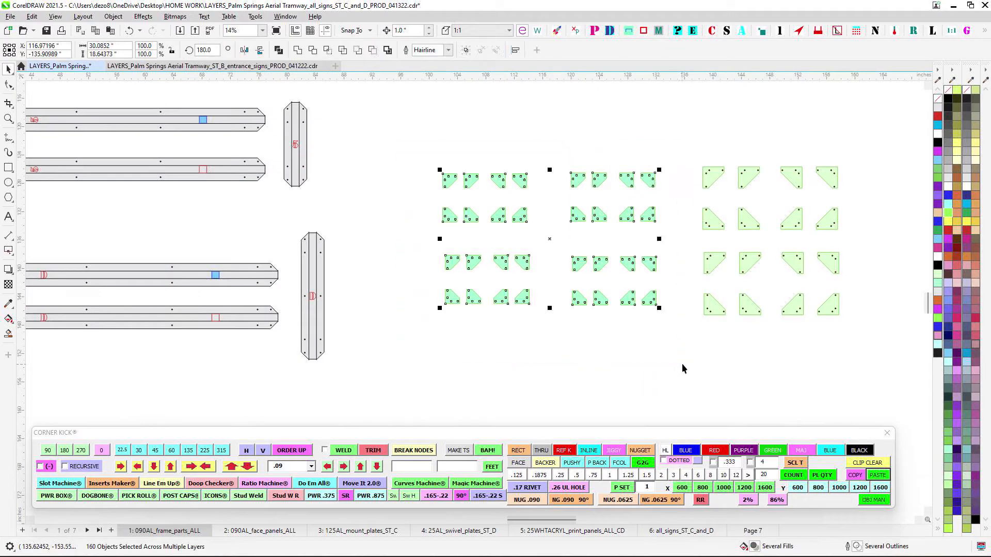
scroll(621, 356, "up", 1)
left_click_drag(605, 102, 793, 351)
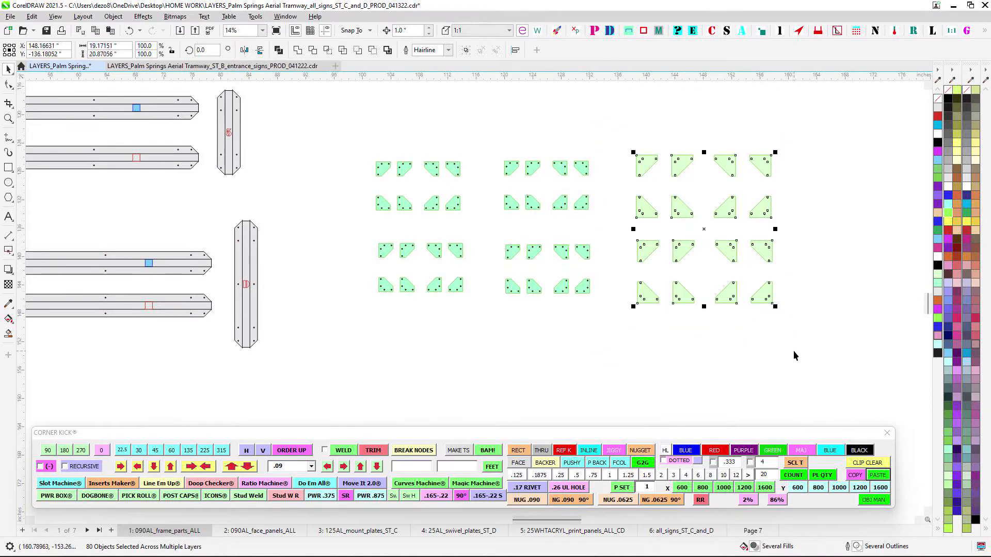
scroll(594, 259, "down", 1)
Open the 090AL_face_panels_ALL page and review the labelled face panels from ST-C 1 through ST-D
left_click(260, 530)
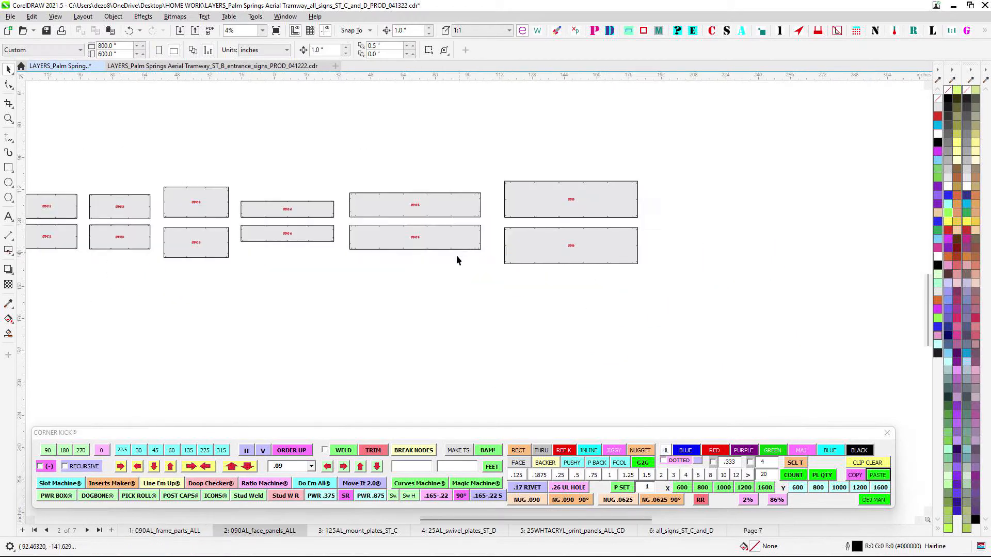
scroll(348, 194, "up", 3)
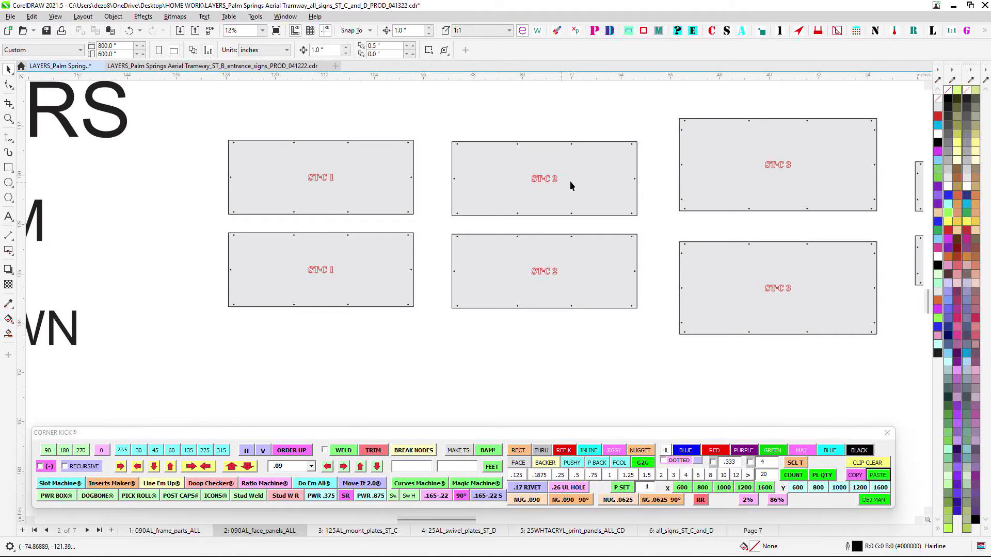
scroll(566, 179, "right", 10)
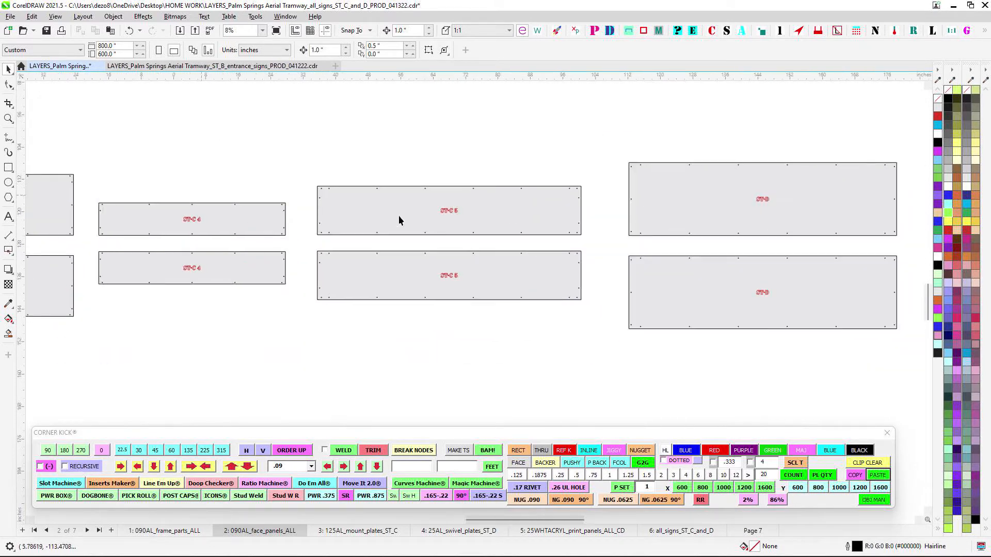
scroll(783, 206, "up", 3)
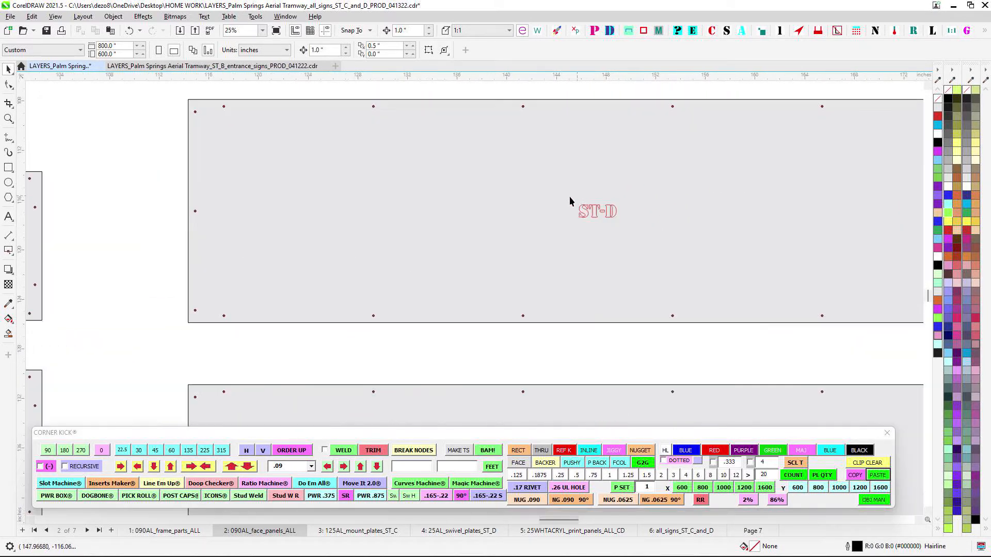
Open the 125AL_mount_plates_ST_C page and examine all the .125" aluminum mounting plates with their holes and post cutouts
left_click(365, 531)
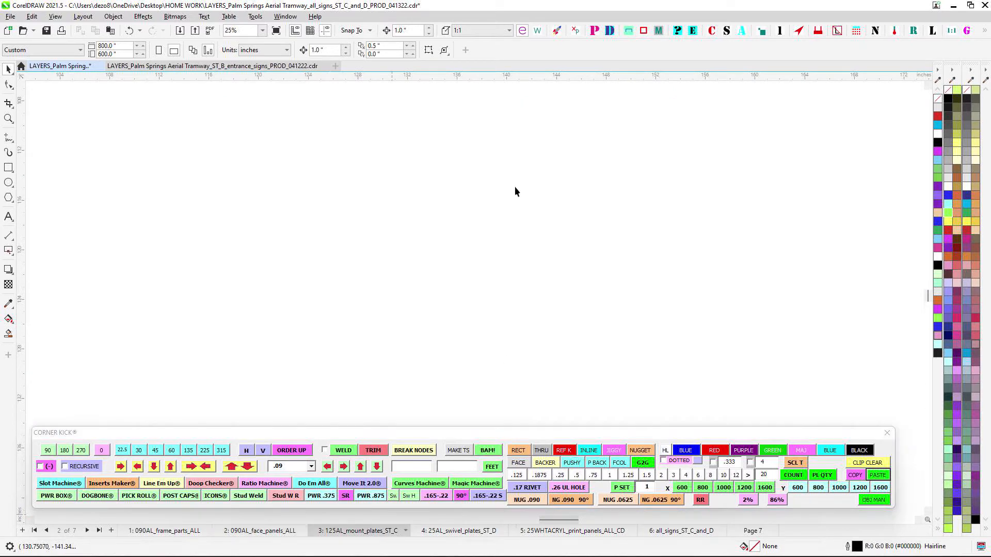
scroll(523, 199, "down", 5)
scroll(425, 232, "up", 2)
scroll(426, 235, "up", 2)
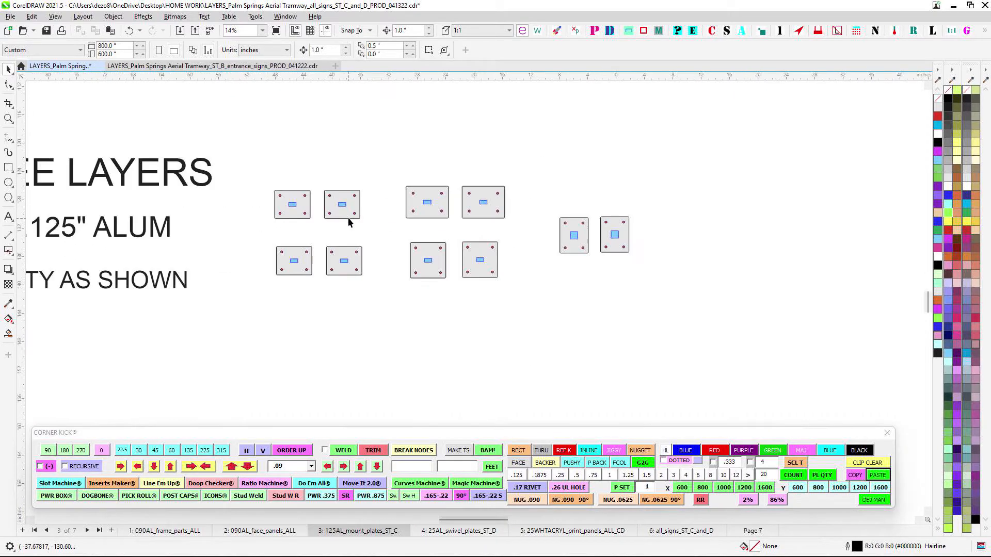
left_click_drag(348, 218, 555, 213)
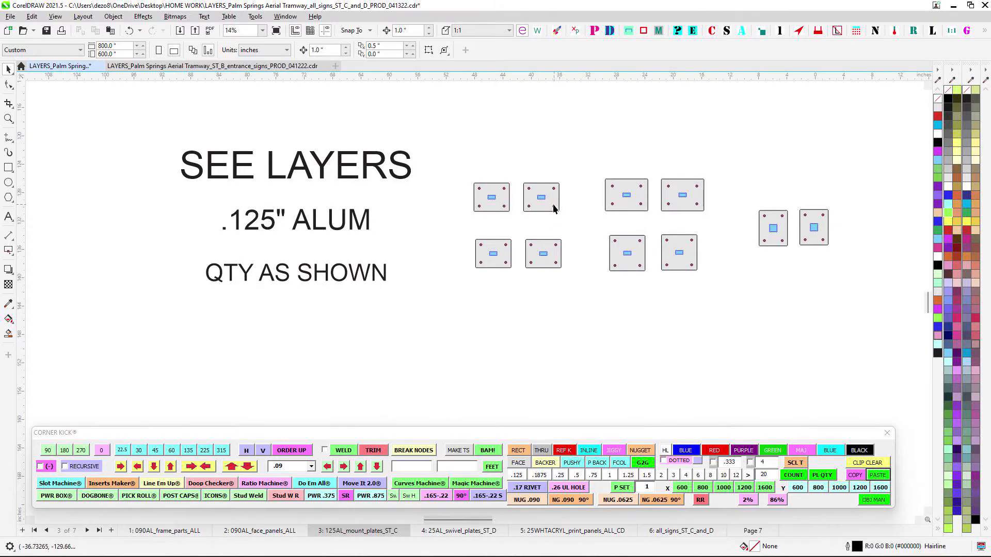
scroll(474, 203, "up", 2)
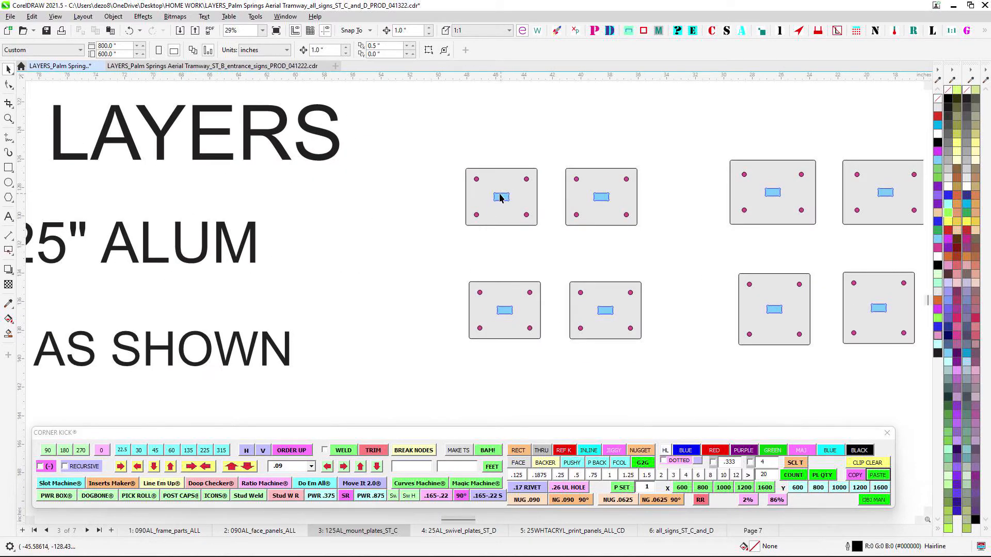
scroll(504, 219, "right", 6)
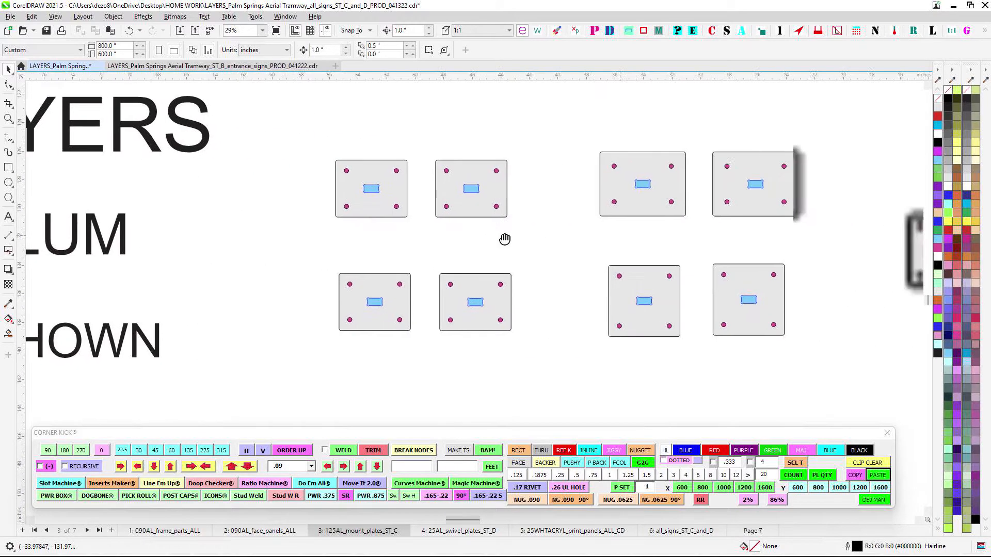
scroll(580, 245, "down", 1)
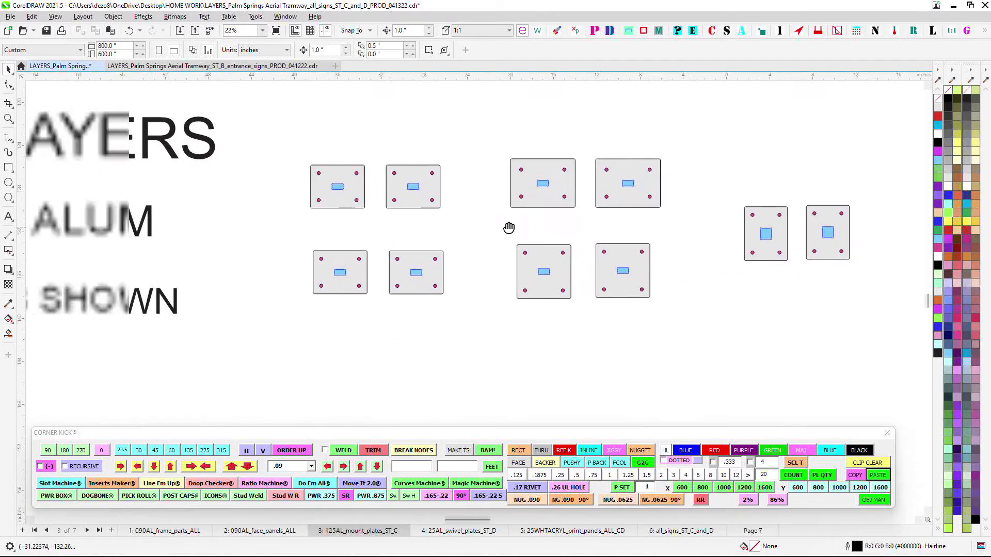
scroll(512, 217, "up", 1)
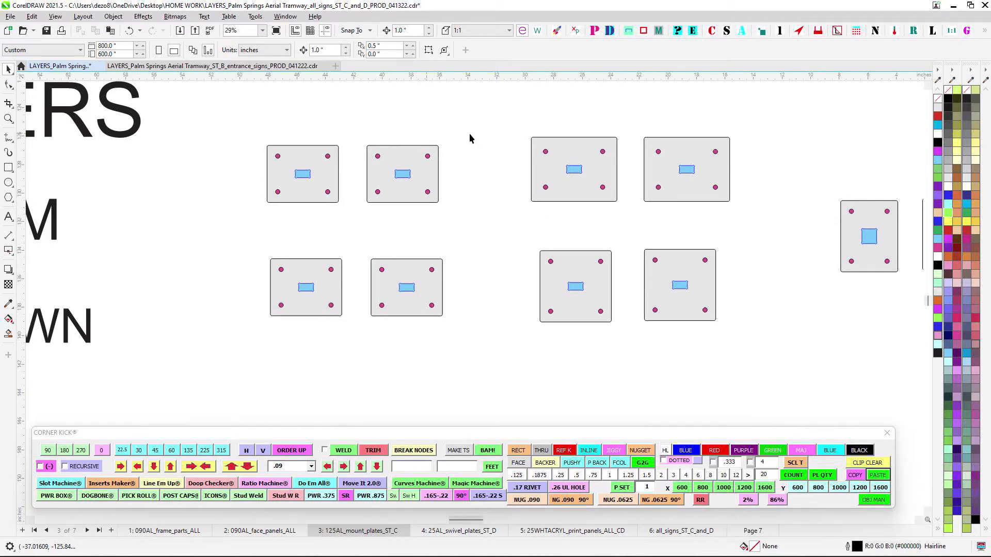
left_click_drag(744, 218, 446, 203)
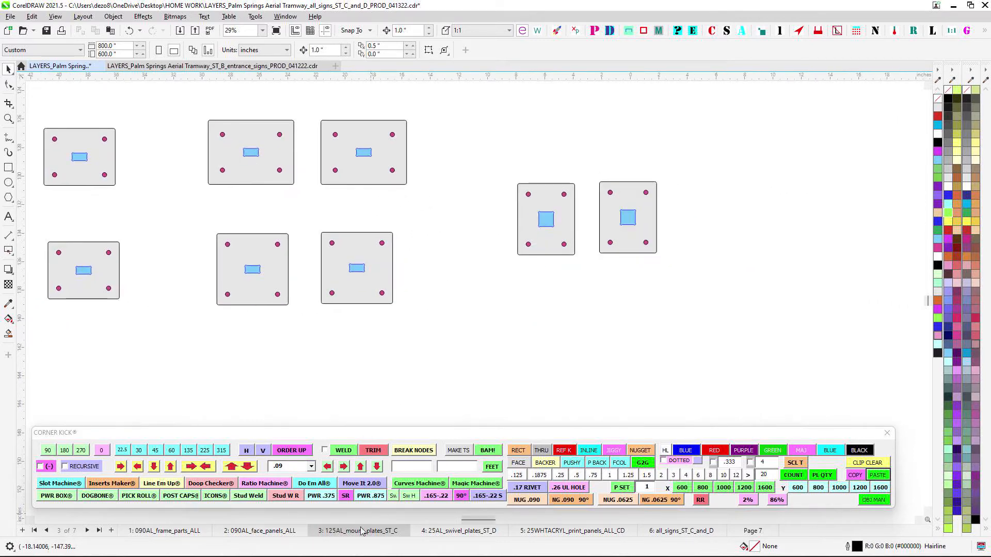
Open the 25AL_swivel_plates_ST_D page and examine the slotted plates and swivel brackets up close
left_click(458, 530)
scroll(515, 201, "up", 4)
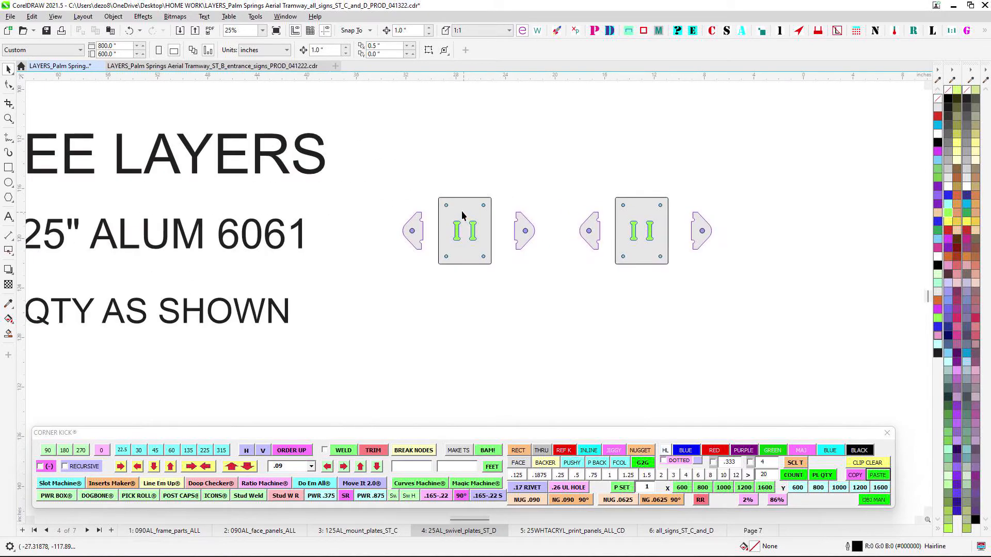
scroll(462, 216, "up", 4)
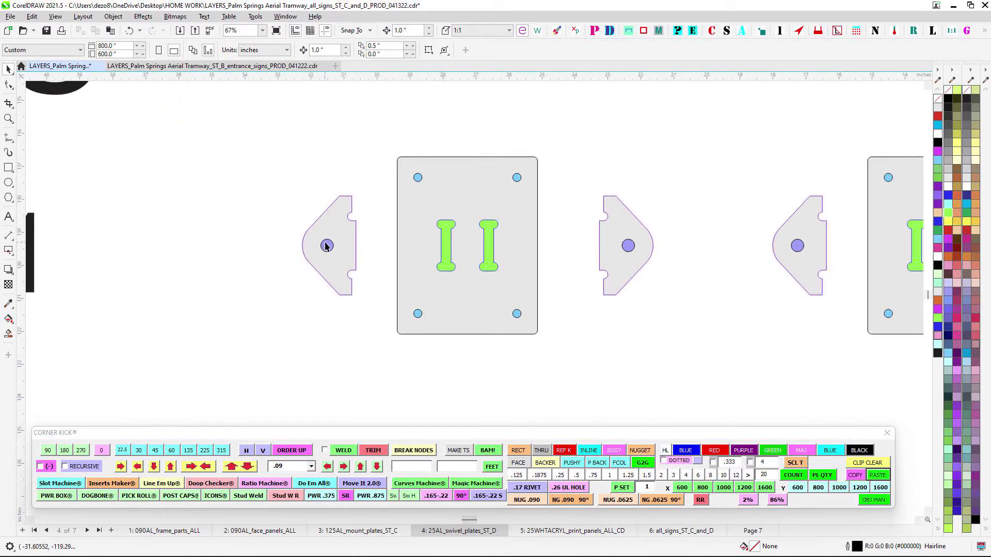
Open the 25WHTACRYL_print_panels_ALL_CD page and review the 1/4" white acrylic print panels for ST-C and ST-D
left_click(573, 531)
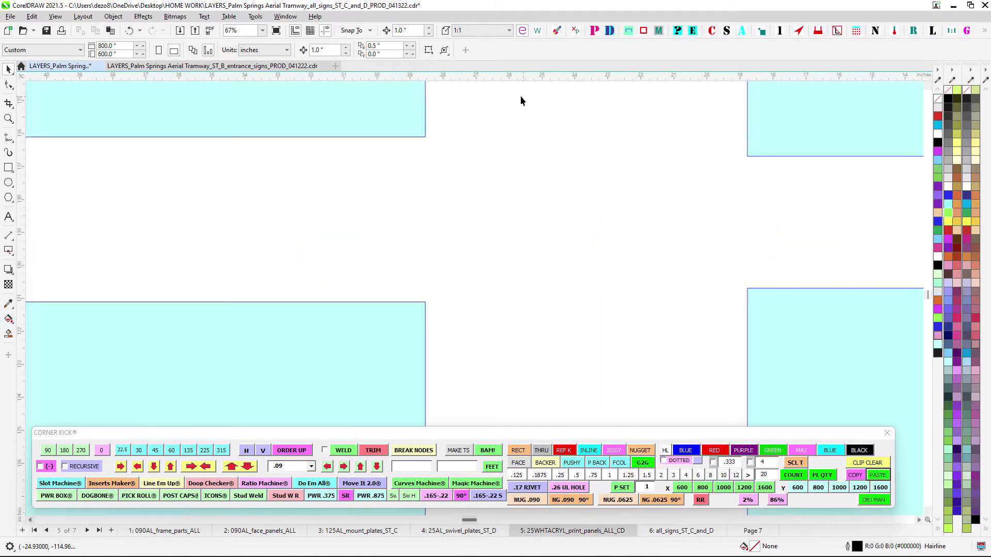
scroll(532, 165, "down", 6)
scroll(563, 115, "down", 1)
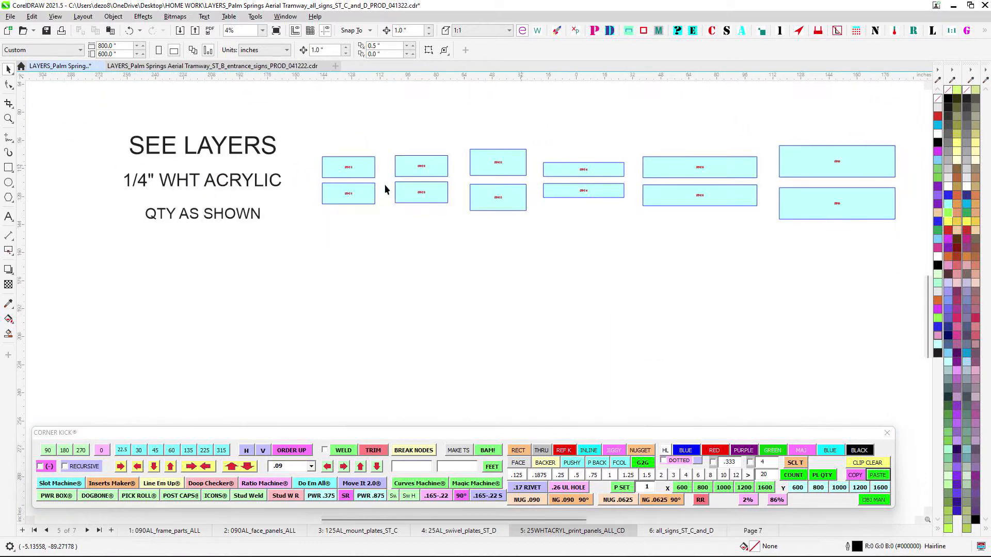
scroll(509, 134, "up", 1)
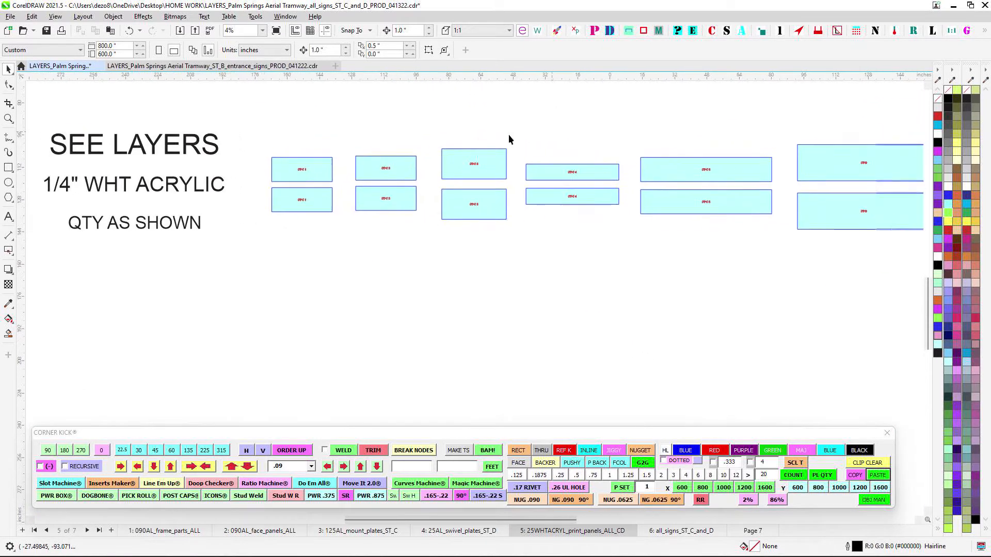
scroll(659, 122, "up", 1)
scroll(620, 115, "down", 2)
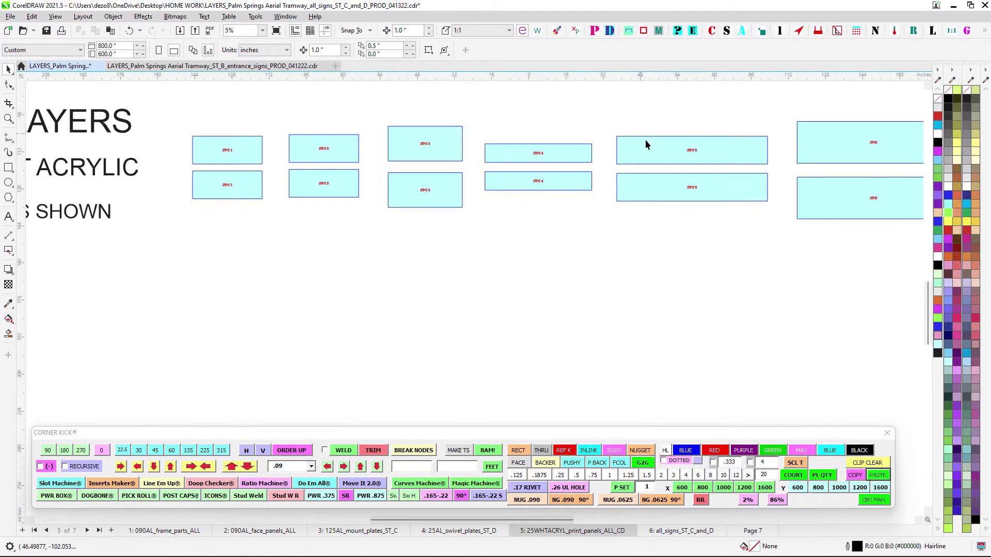
Open the all_signs_ST_C_and_D page and examine sign 1's frame layout with its posts, torch symbols and side profiles
left_click(697, 535)
scroll(504, 230, "down", 3)
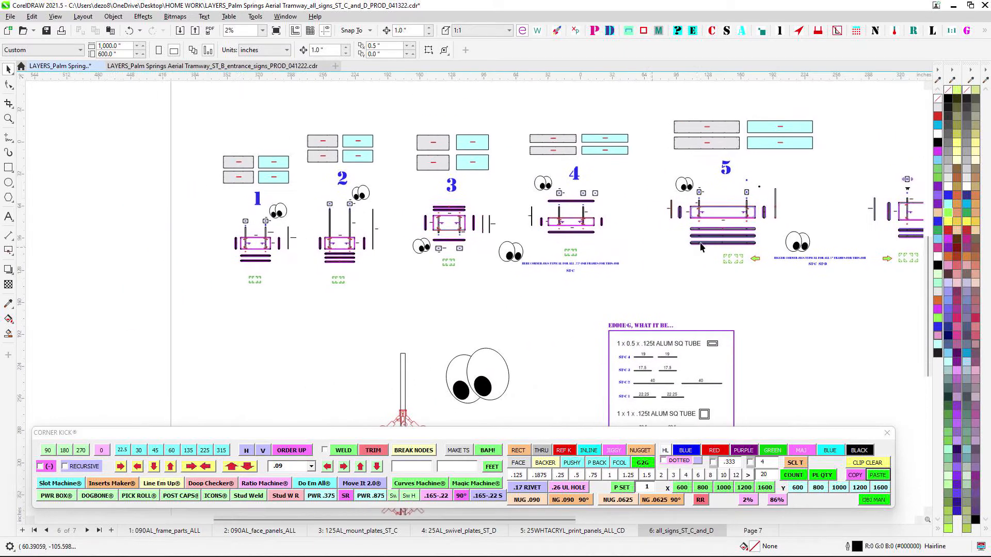
left_click_drag(403, 368, 473, 302)
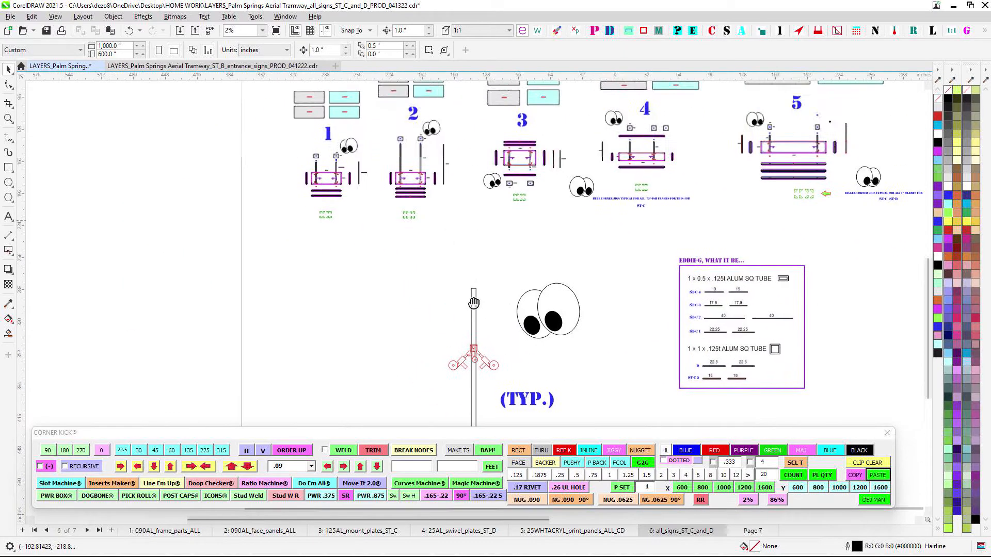
scroll(351, 162, "up", 6)
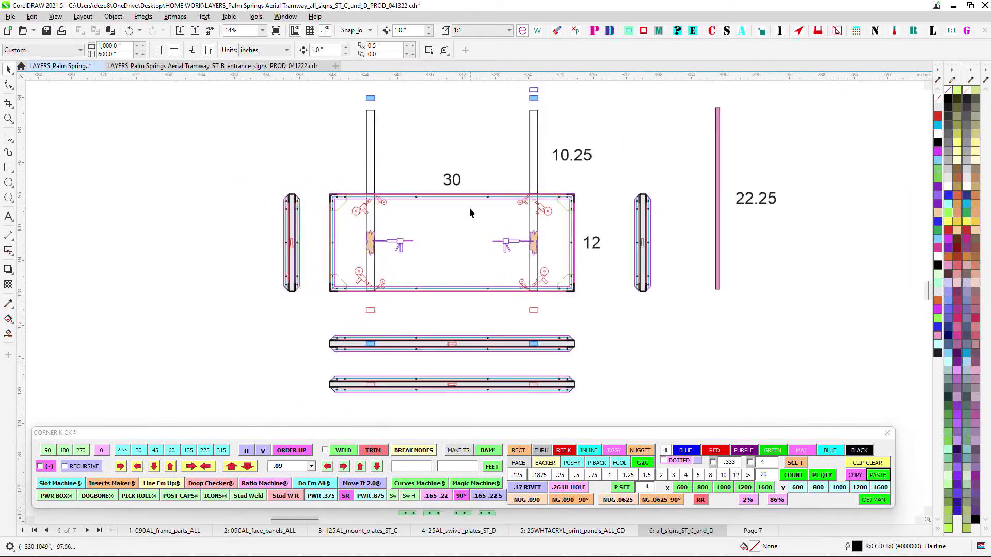
scroll(454, 201, "up", 3)
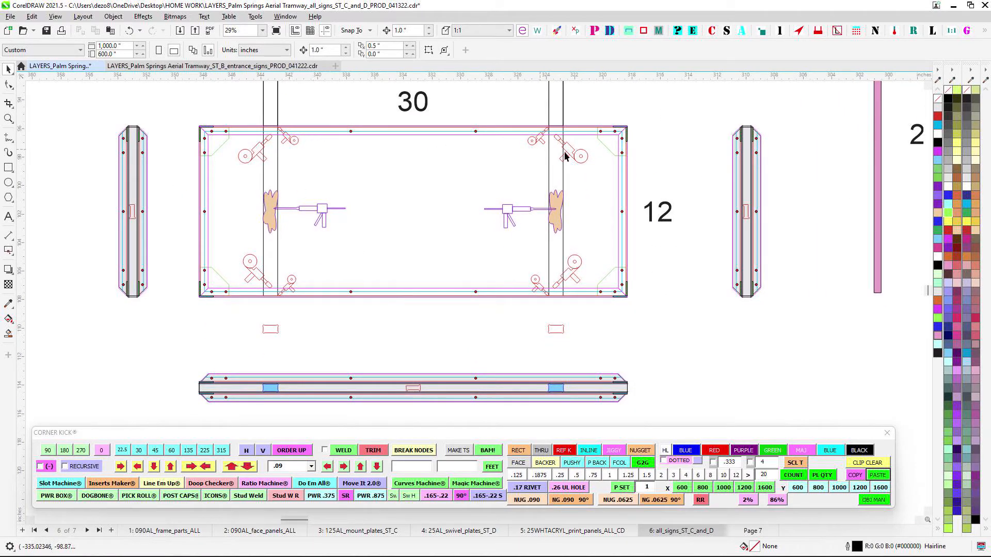
scroll(403, 174, "down", 1)
scroll(441, 130, "up", 1)
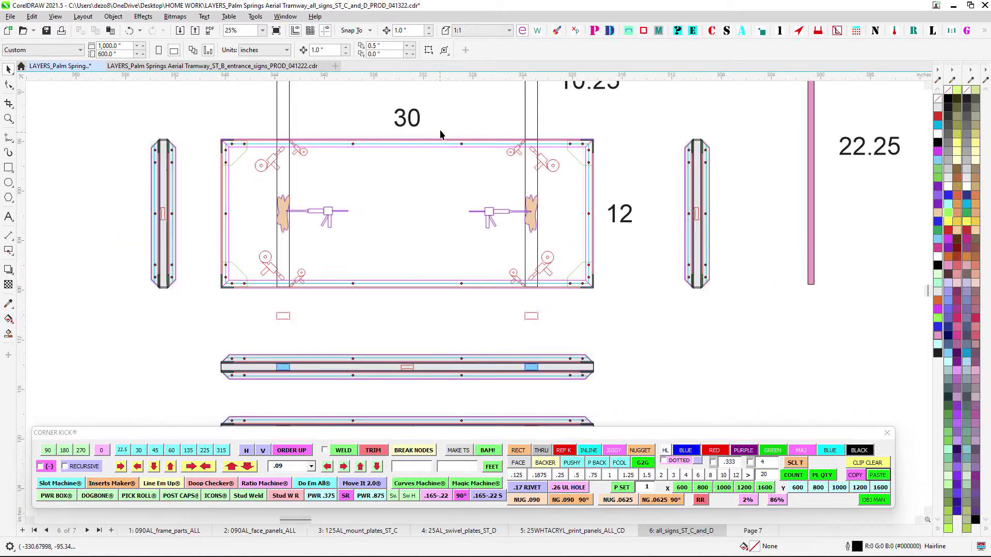
scroll(540, 206, "down", 1)
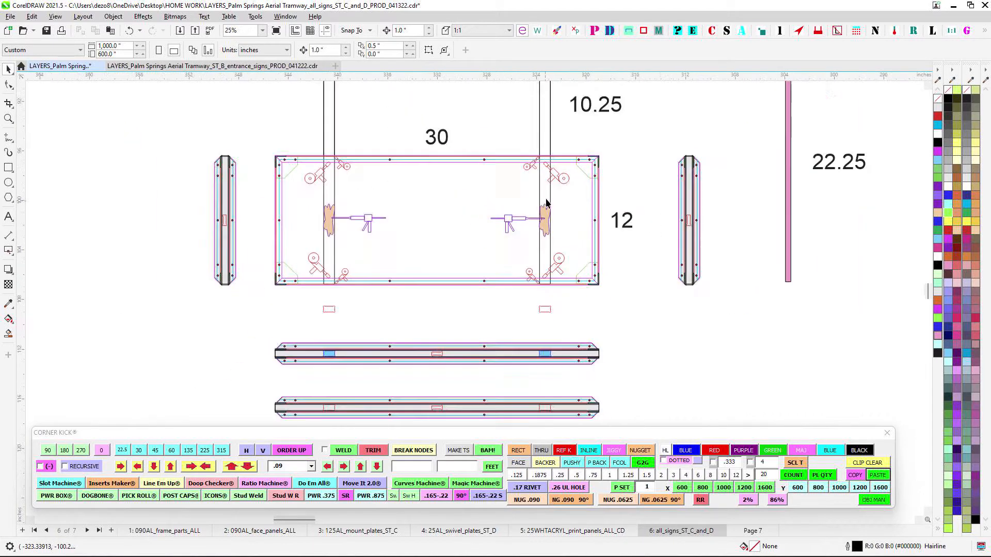
scroll(353, 167, "up", 1)
Go to sign 3 and inspect the red .090 extrusion profile capping the post in the side view
left_click_drag(556, 179, 203, 178)
scroll(281, 176, "down", 4)
left_click_drag(585, 181, 346, 190)
scroll(472, 170, "up", 10)
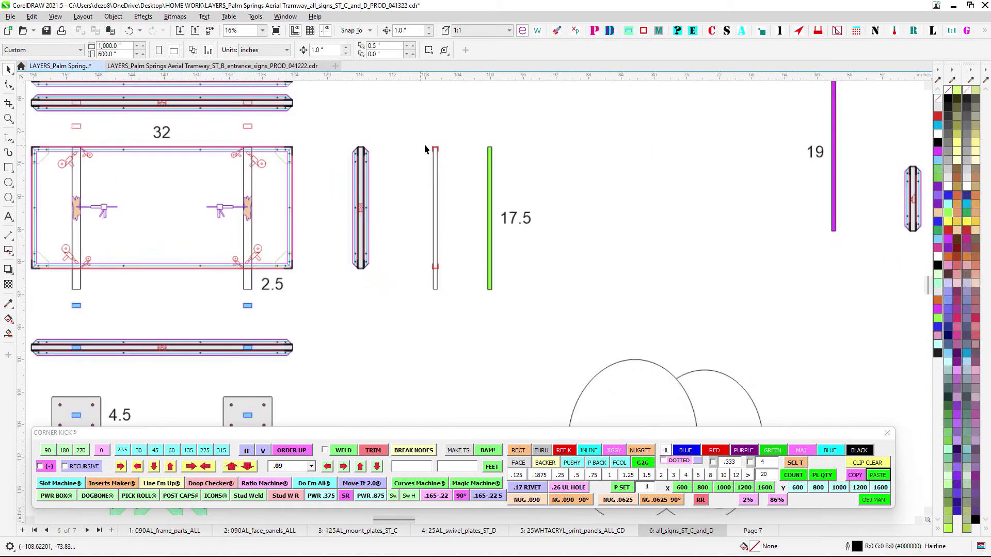
left_click_drag(413, 148, 587, 274)
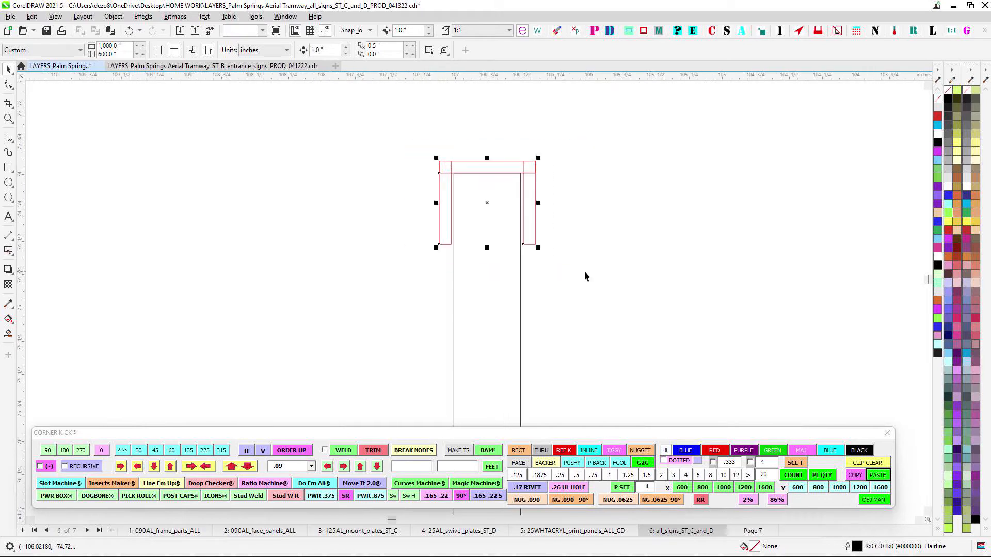
scroll(586, 270, "down", 2)
scroll(581, 201, "up", 2)
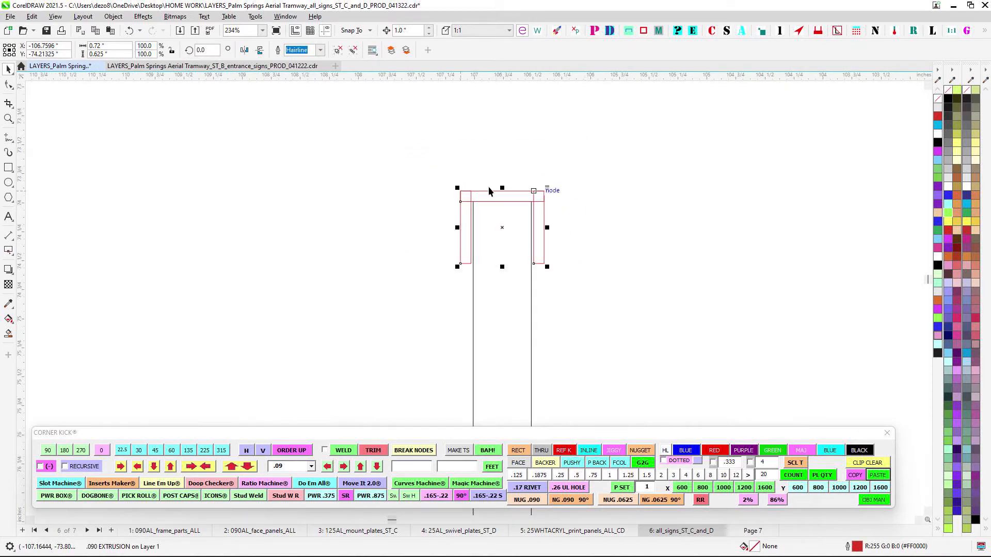
left_click(403, 162)
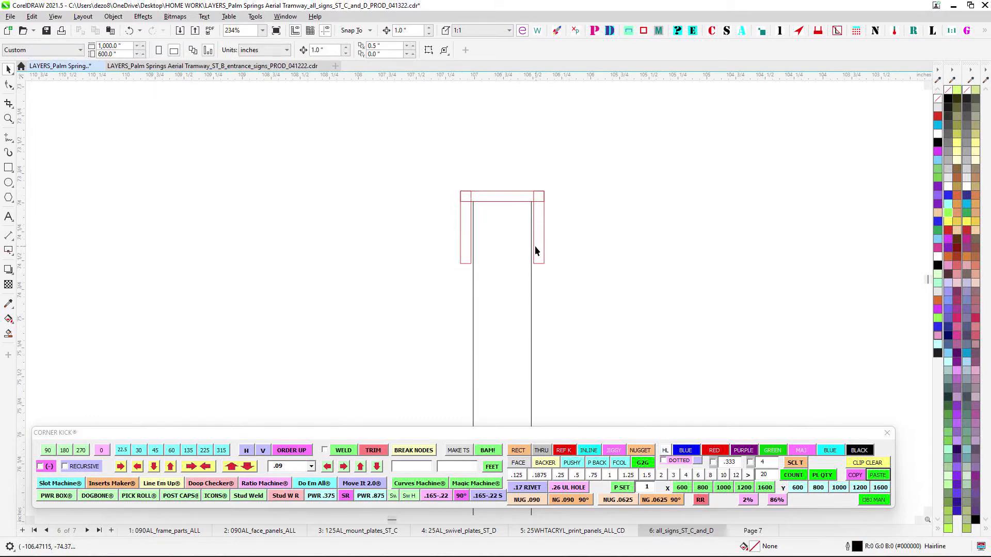
scroll(534, 246, "down", 5)
scroll(544, 240, "down", 3)
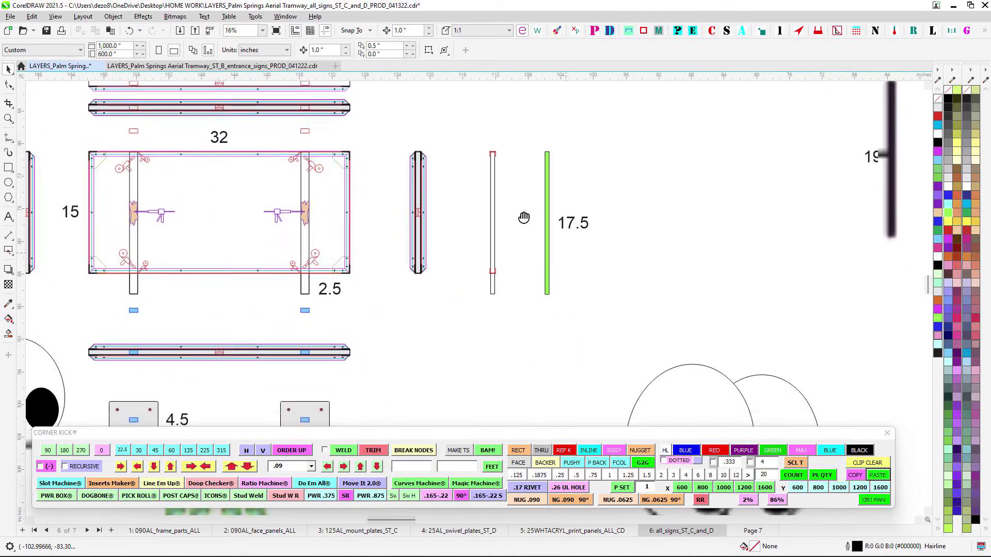
Compare sign 3's upper post joint in the front view with its side frame profile and separate post section
scroll(466, 244, "up", 4)
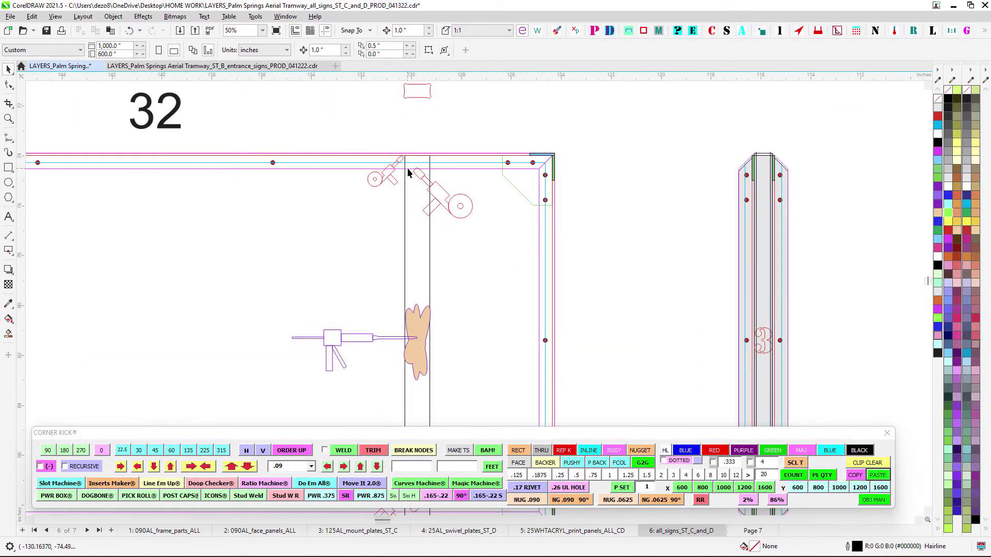
scroll(442, 178, "down", 3)
scroll(567, 175, "up", 3)
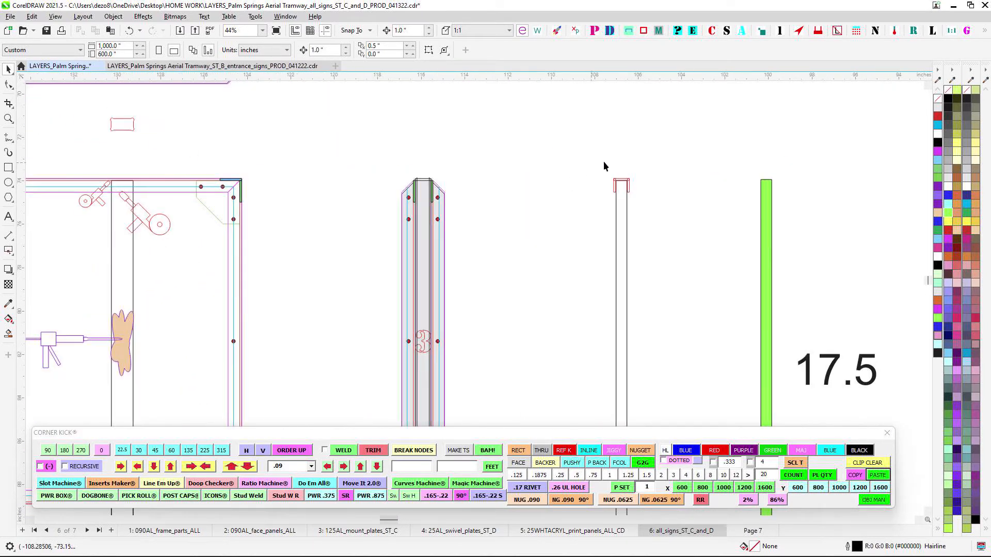
scroll(611, 158, "down", 1)
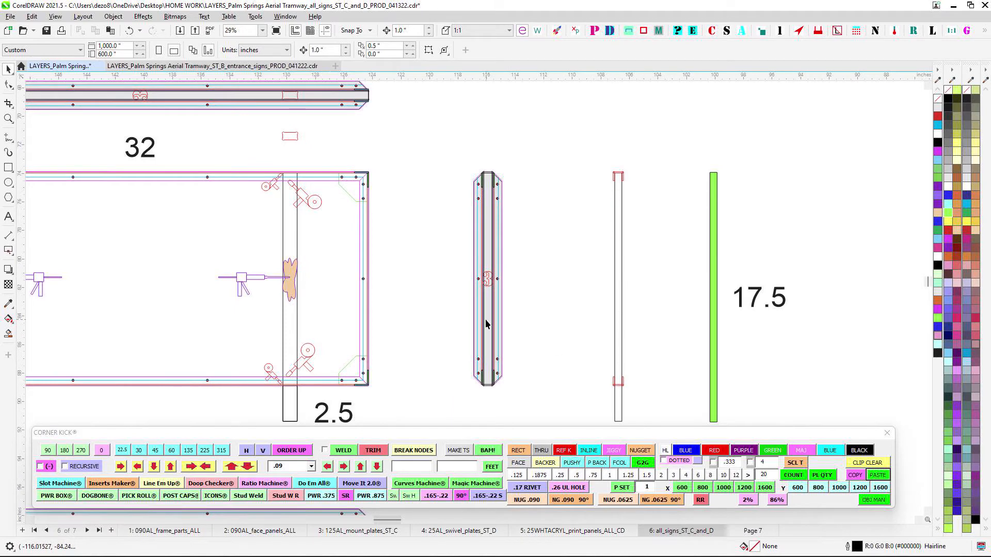
scroll(464, 309, "down", 2)
scroll(451, 296, "up", 2)
scroll(457, 292, "down", 3)
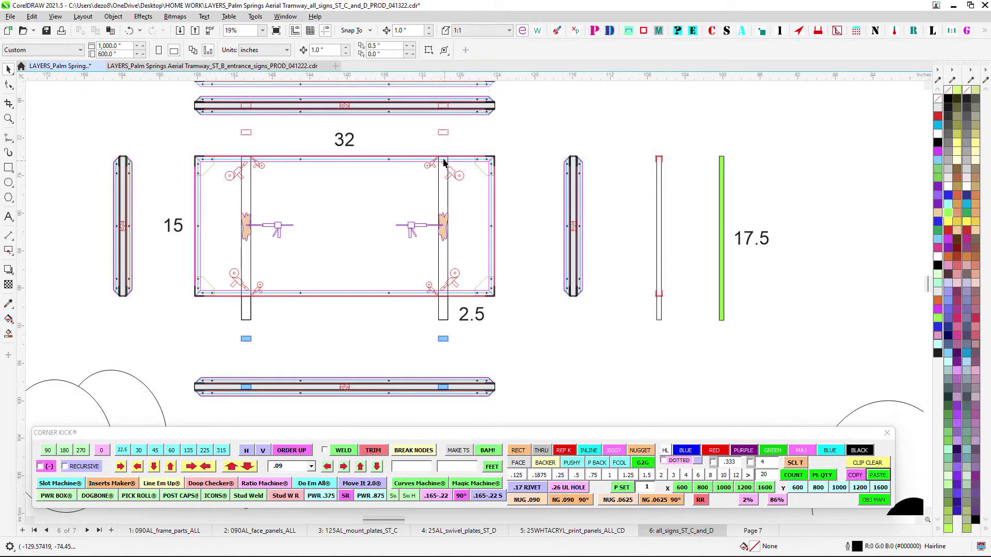
Select the red post outline on sign 3's upper frame extrusion and check it against the post position below
scroll(443, 162, "up", 10)
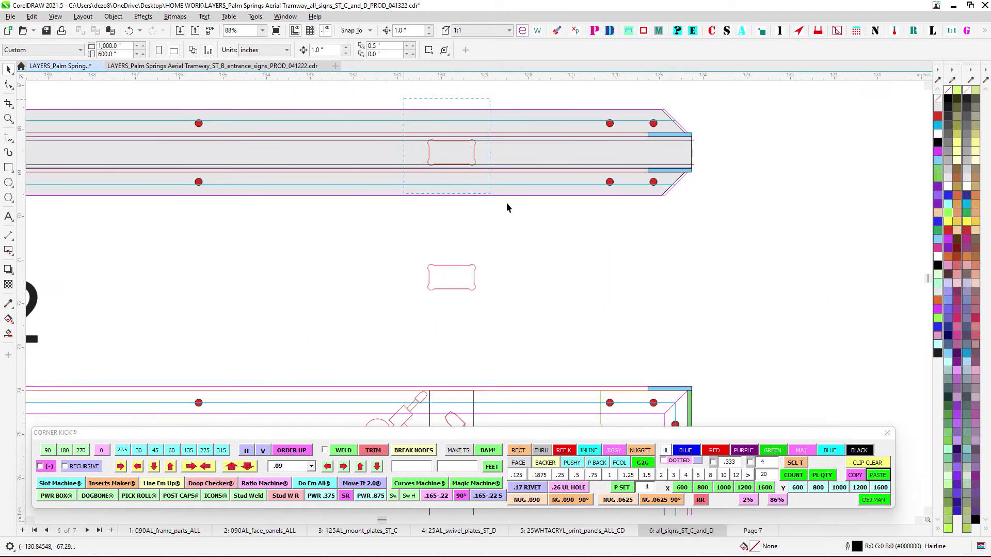
left_click_drag(507, 203, 507, 203)
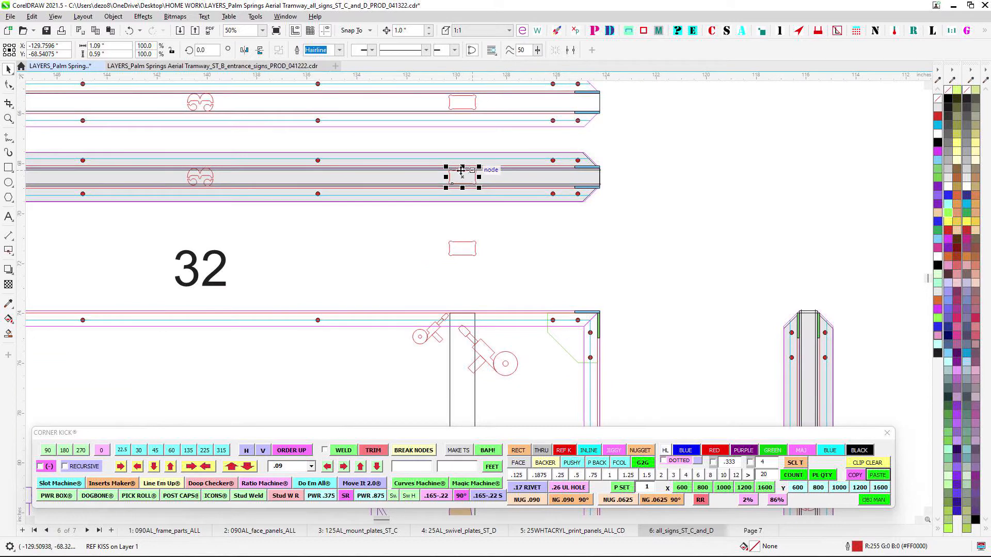
left_click_drag(499, 214, 506, 127)
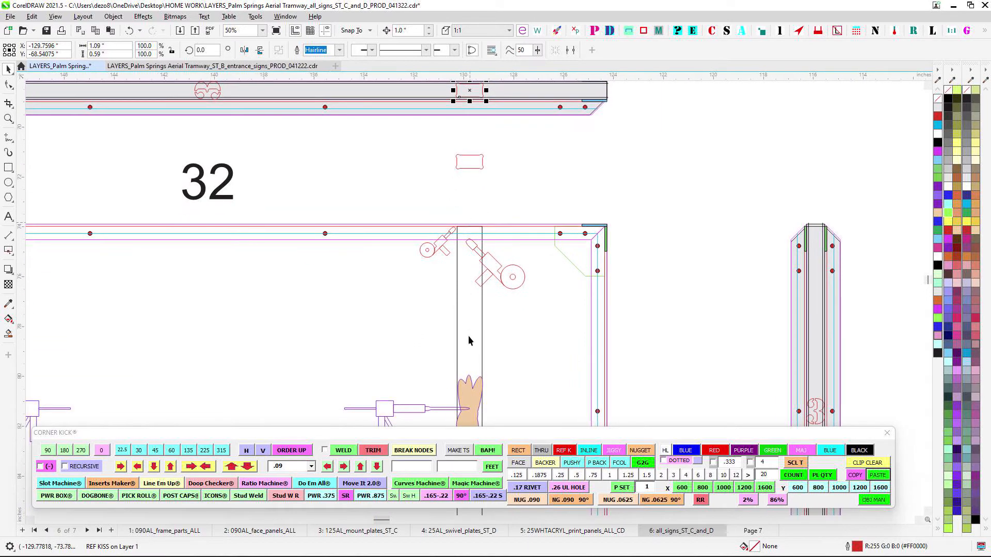
left_click_drag(468, 341, 465, 258)
scroll(461, 205, "down", 2)
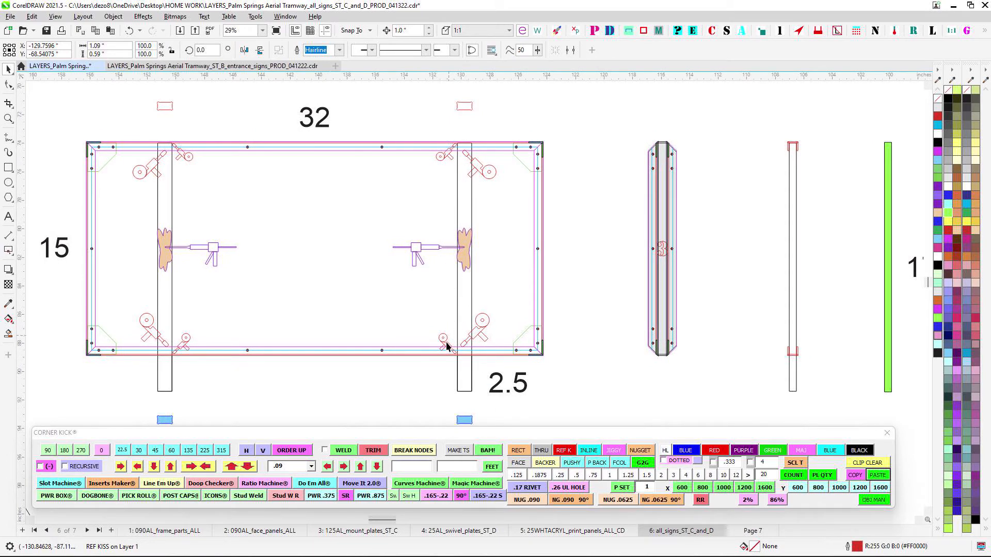
scroll(461, 161, "down", 2)
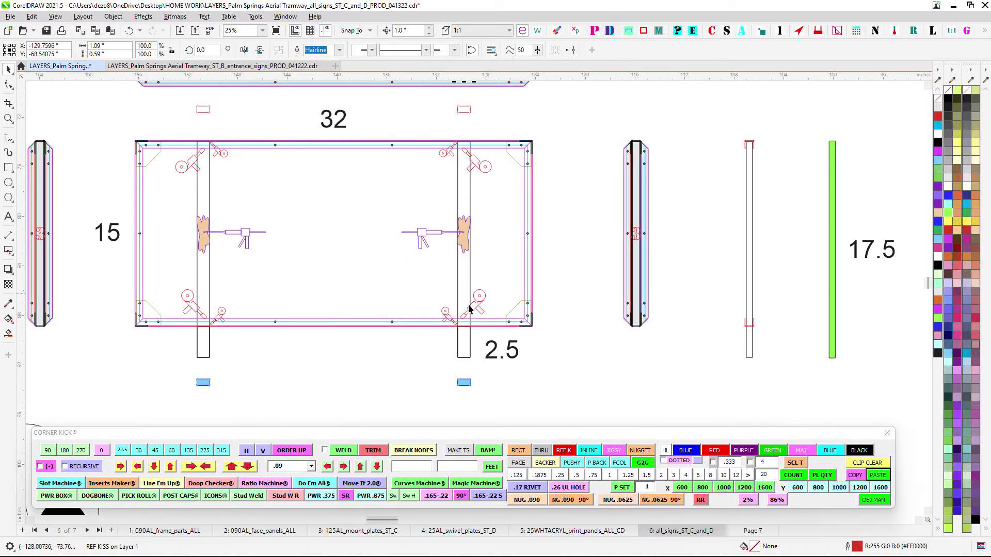
Examine the torch symbols where sign 3's posts meet the upper frame and compare them with the side-view post section
scroll(454, 146, "up", 4)
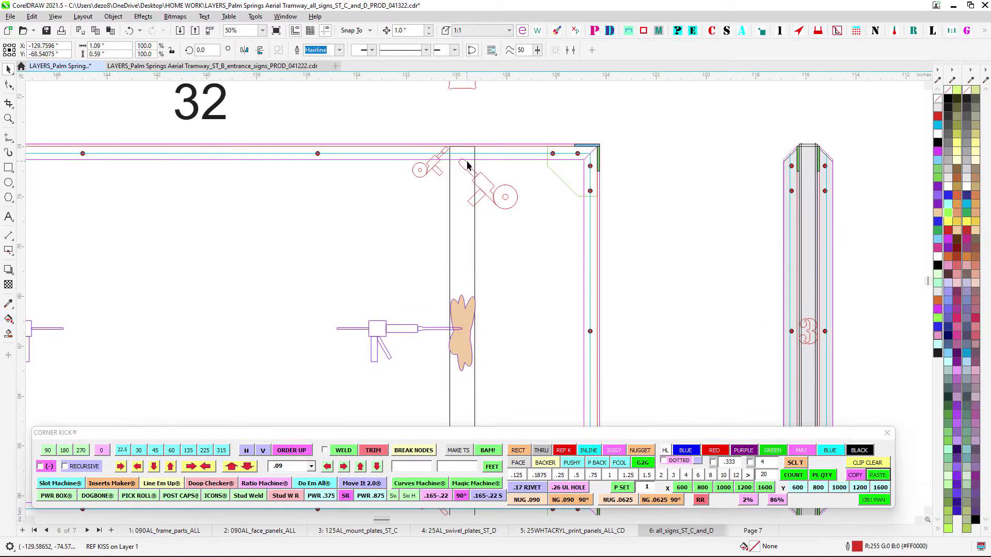
scroll(464, 161, "right", 3)
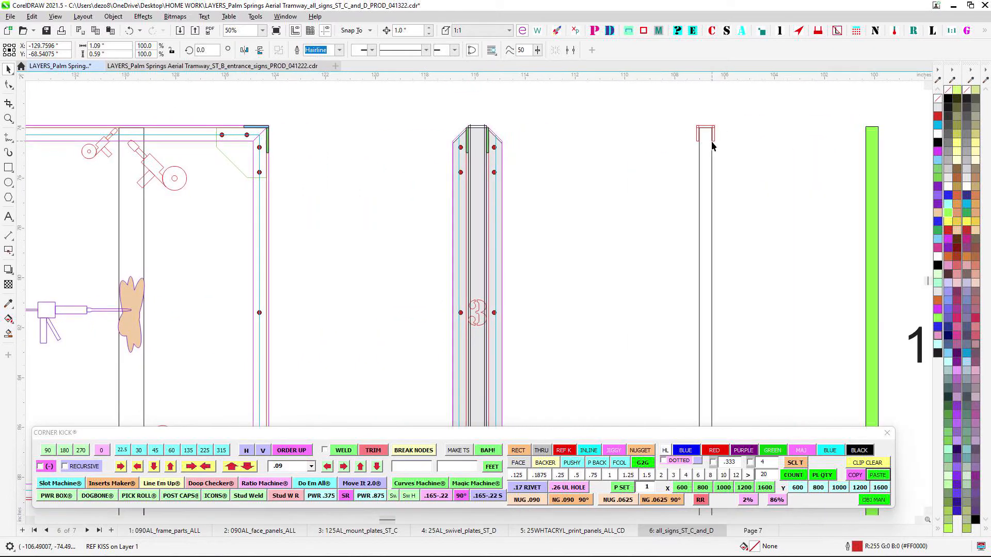
scroll(691, 148, "up", 3)
scroll(692, 147, "down", 1)
left_click_drag(581, 183, 729, 139)
scroll(305, 185, "down", 4)
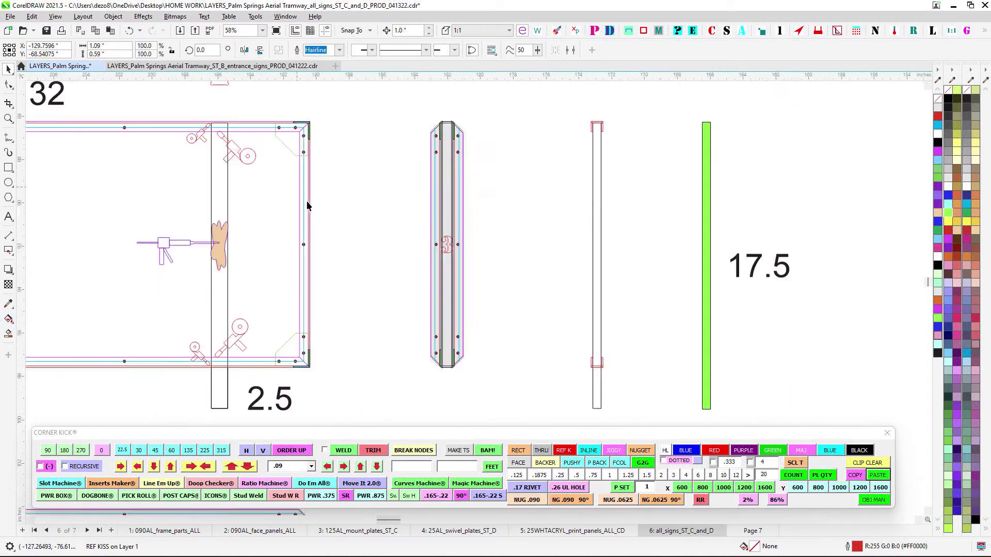
scroll(253, 180, "up", 4)
scroll(341, 211, "up", 2)
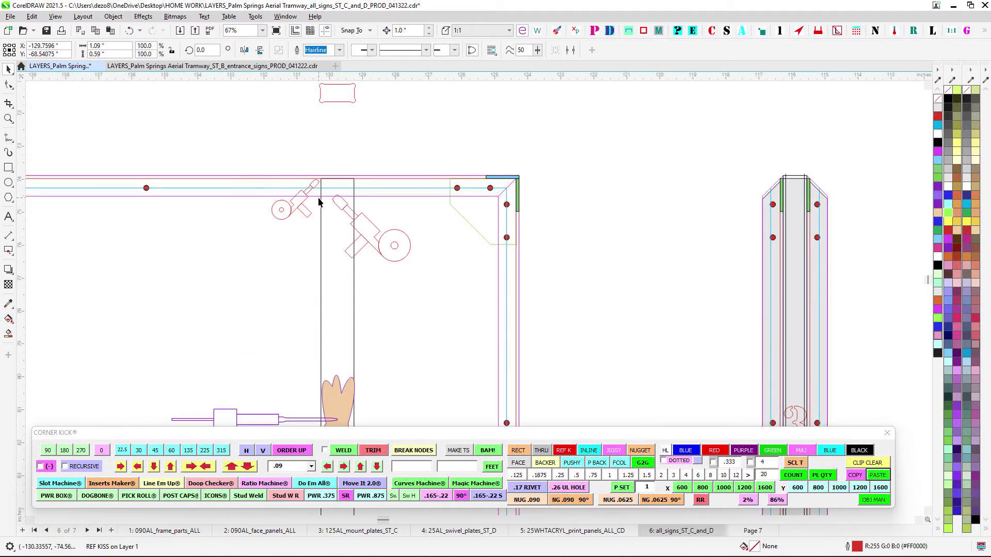
scroll(388, 204, "down", 3)
left_click_drag(250, 229, 460, 221)
scroll(298, 203, "up", 1)
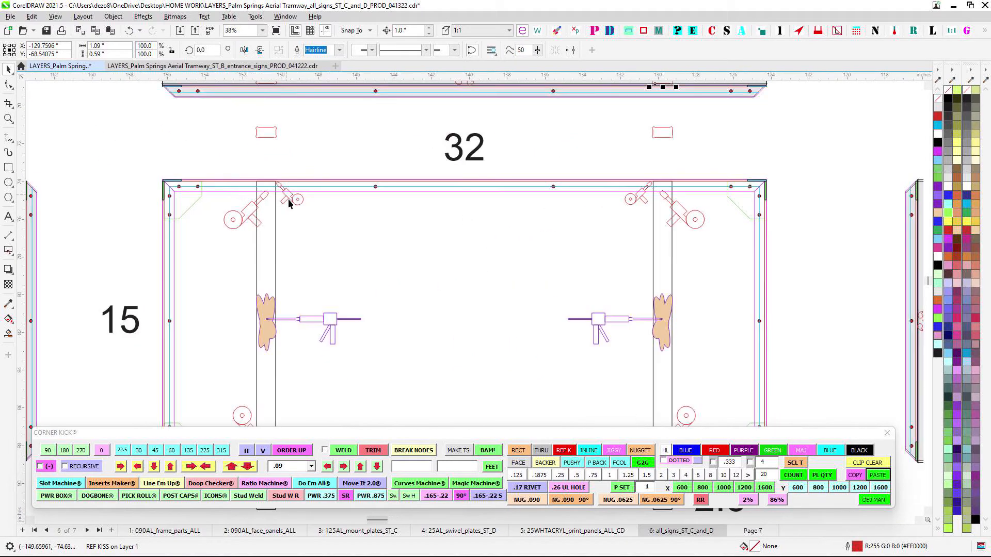
Locate the enlarged (TYP.) post detail below the signs and examine the torch symbols at both of its ends
scroll(304, 203, "down", 2)
left_click_drag(314, 266, 314, 203)
scroll(309, 222, "up", 1)
scroll(497, 287, "down", 4)
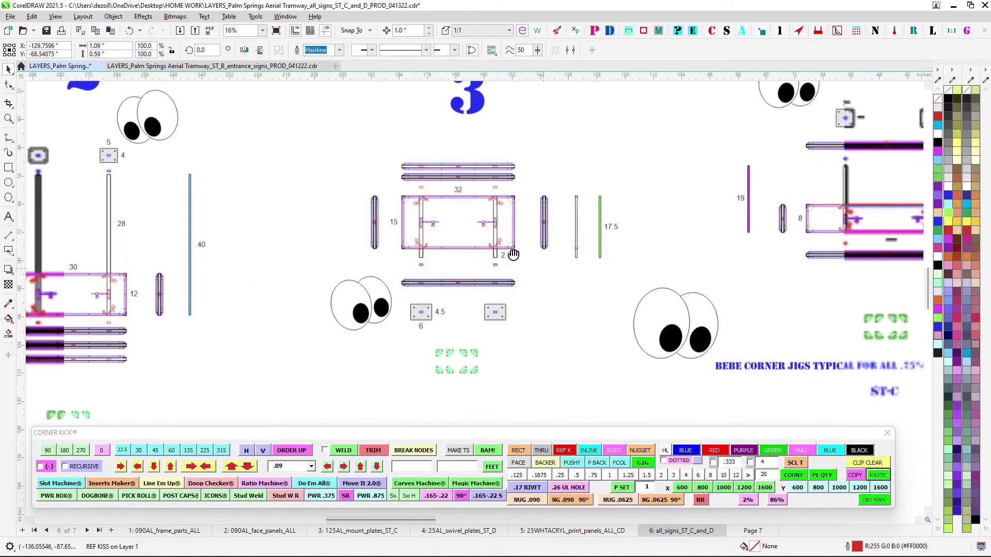
scroll(503, 233, "up", 2)
scroll(370, 327, "up", 2)
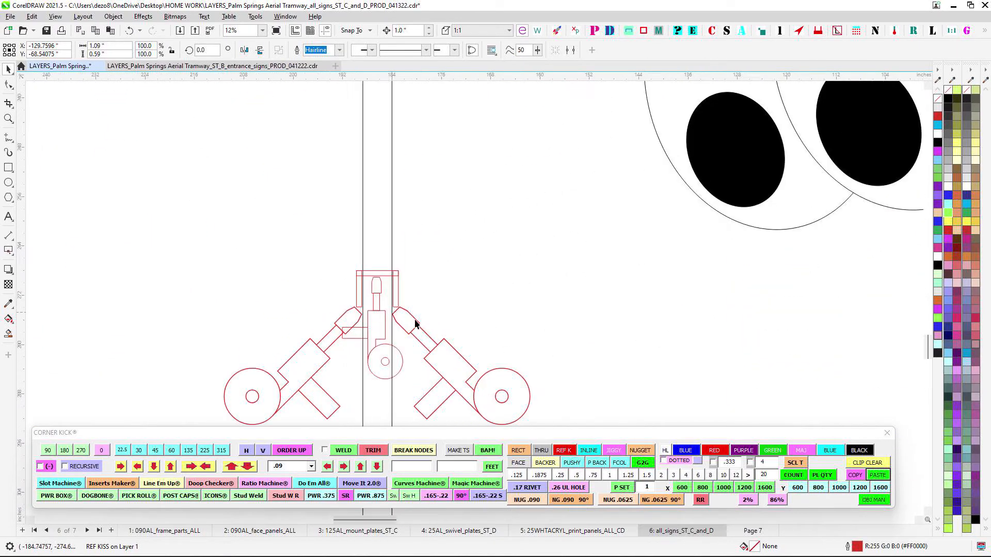
scroll(421, 308, "down", 3)
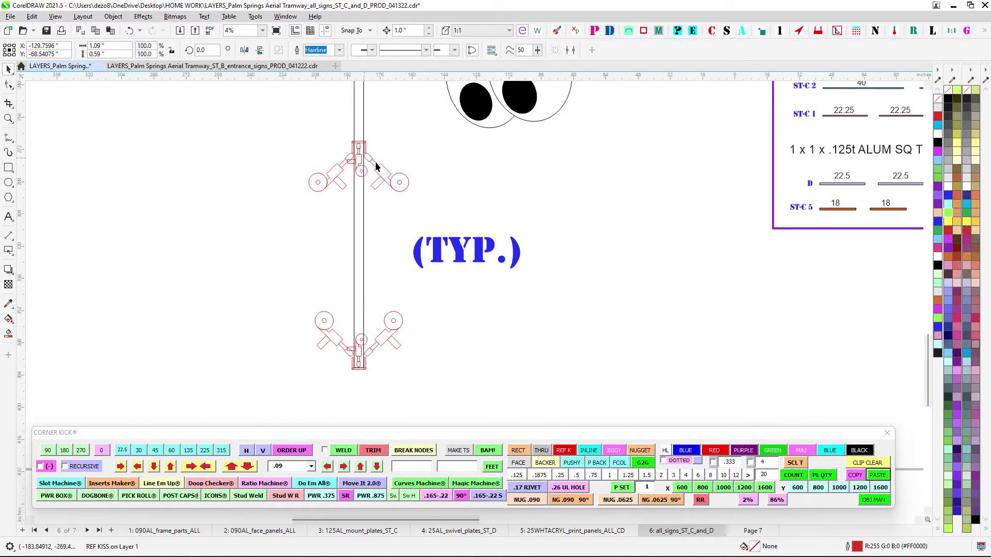
scroll(375, 166, "down", 3)
scroll(475, 201, "up", 3)
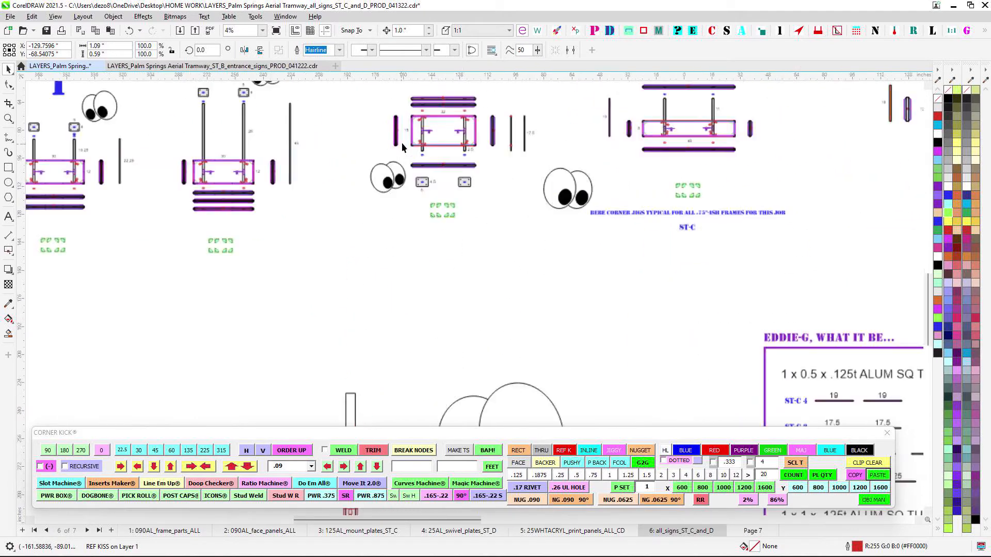
Return to sign 3 and review the tan patches on its posts and the lower post ends
scroll(452, 127, "up", 6)
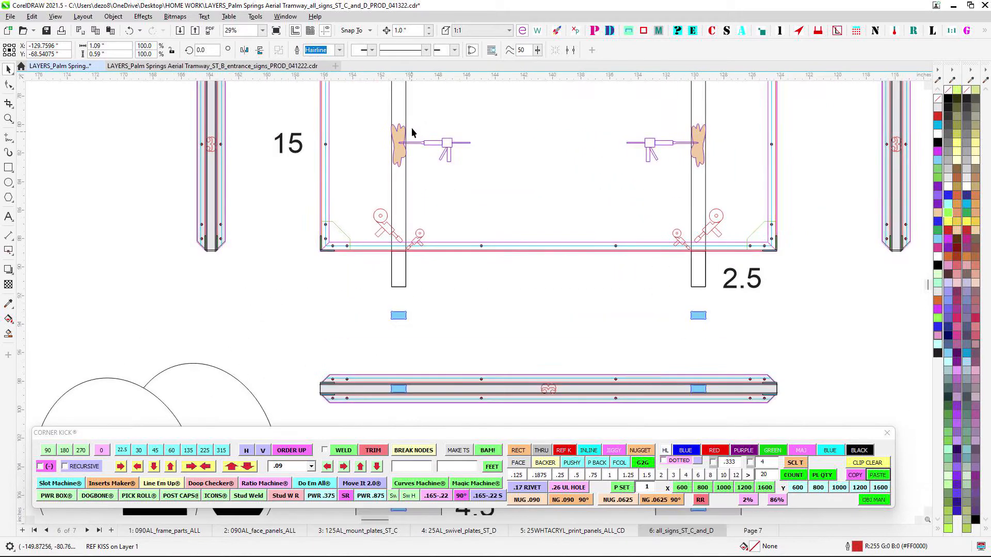
left_click_drag(412, 129, 358, 183)
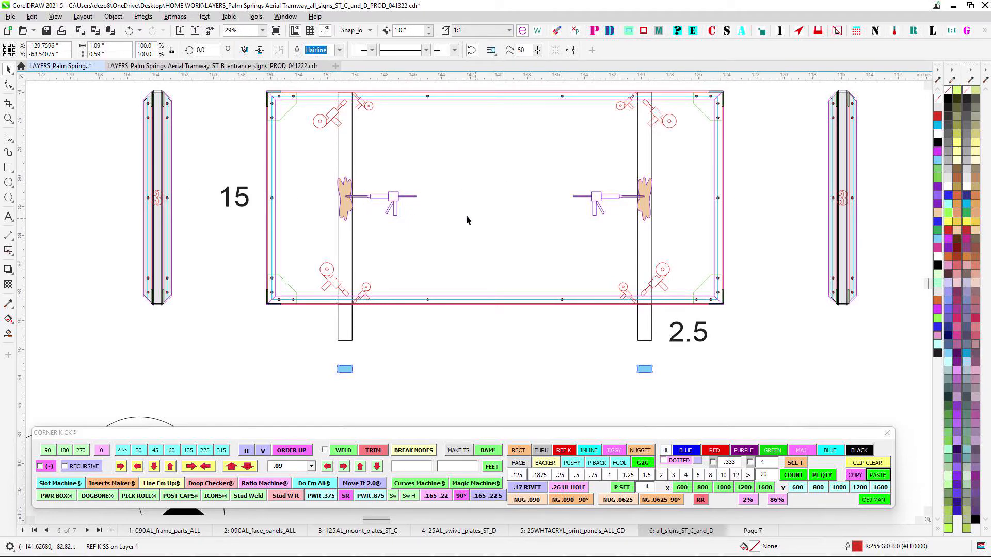
scroll(466, 220, "down", 2)
scroll(348, 202, "down", 3)
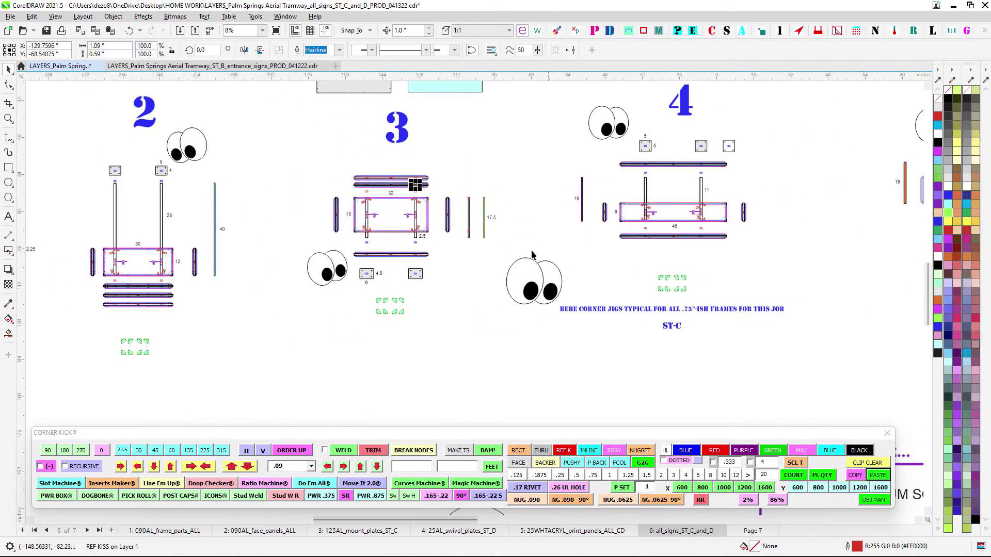
Review the sign 4 and sign 5 frame layouts with their posts, torch symbols and extrusion profiles, and clear the selection
left_click_drag(681, 224, 518, 216)
scroll(517, 214, "up", 2)
scroll(442, 191, "up", 3)
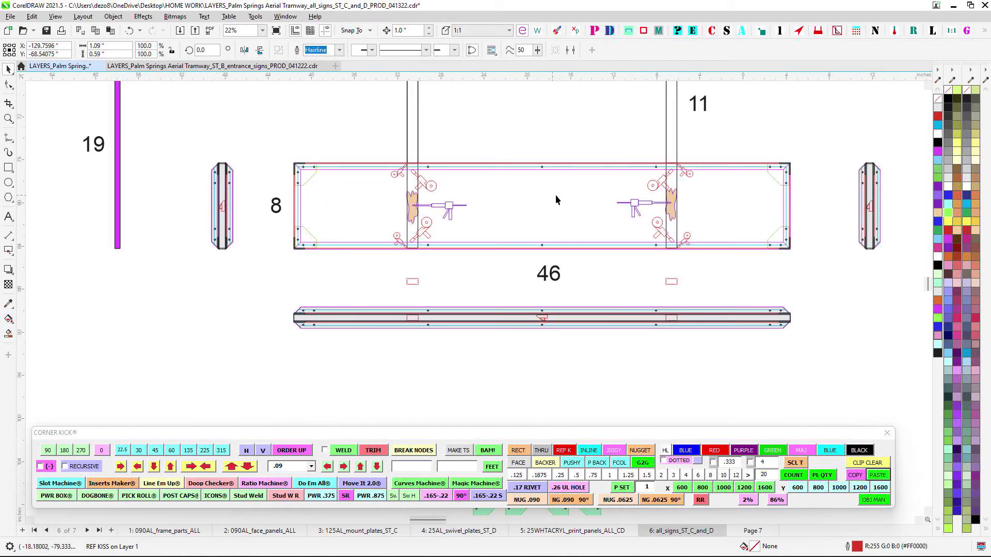
scroll(560, 193, "down", 4)
scroll(609, 174, "up", 2)
scroll(635, 187, "up", 1)
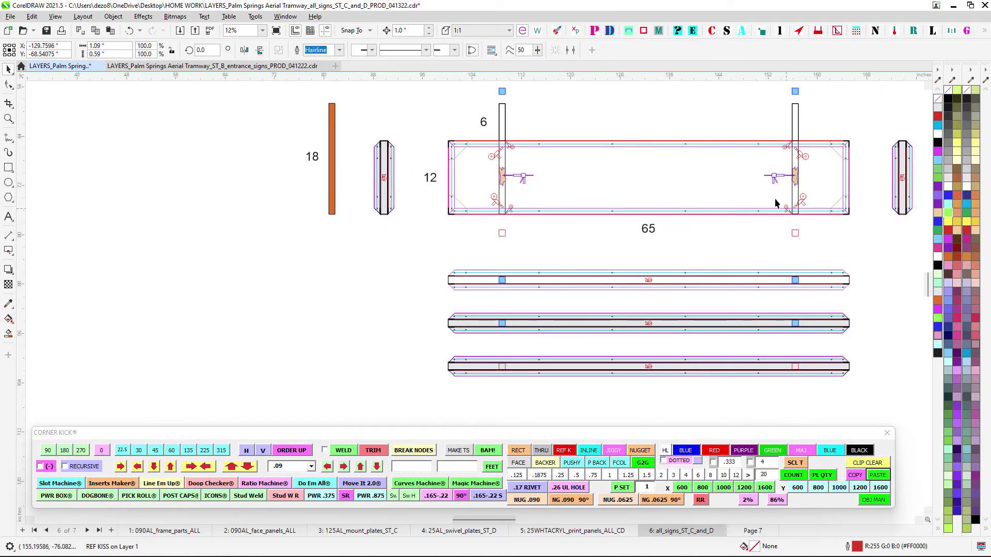
scroll(467, 145, "up", 1)
left_click_drag(416, 131, 453, 284)
left_click_drag(686, 225, 537, 214)
left_click(537, 205)
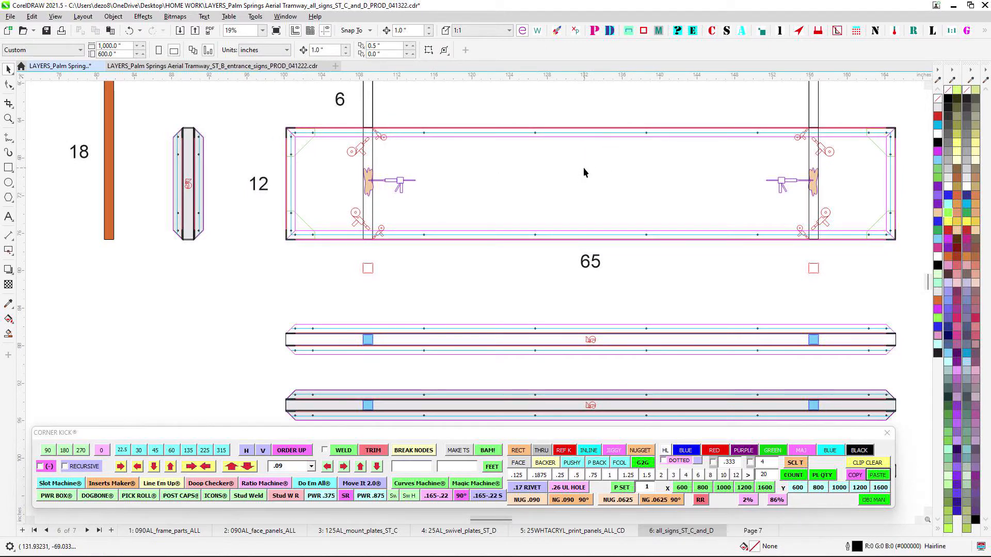
Examine the torch symbols and tan patches on sign 5's posts, and the mounting plate above its far post
scroll(469, 150, "up", 1)
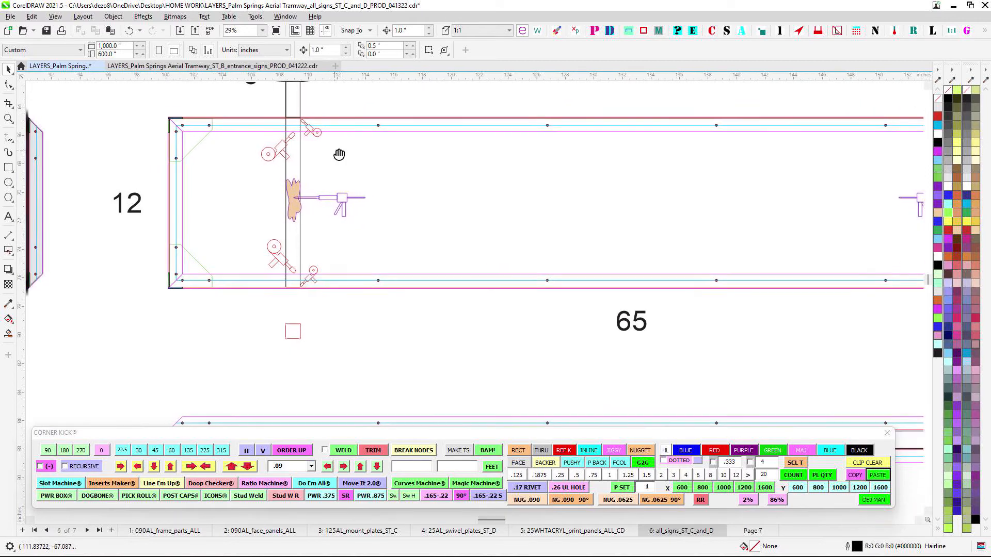
left_click_drag(339, 154, 345, 156)
scroll(286, 135, "up", 1)
scroll(326, 154, "down", 3)
left_click_drag(594, 194, 284, 187)
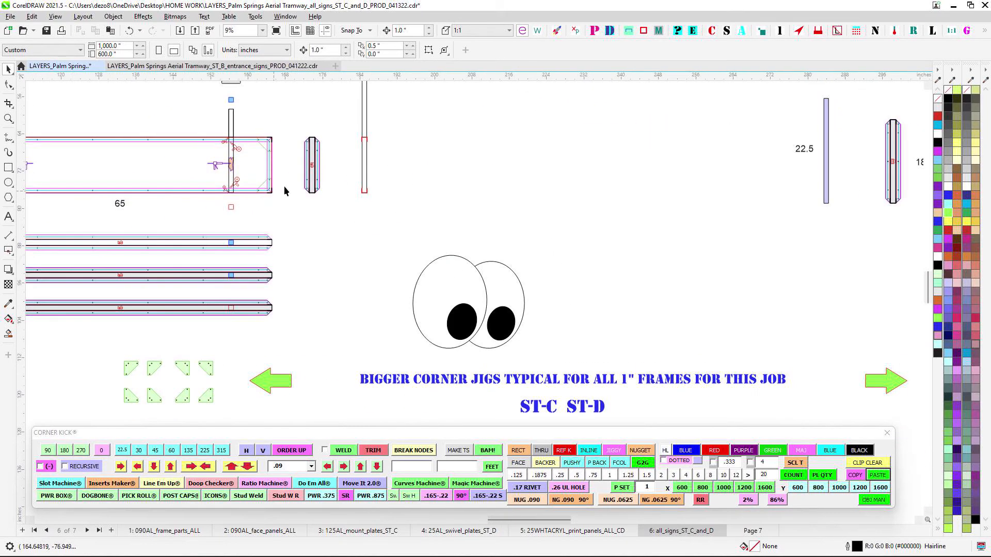
scroll(301, 203, "down", 1)
scroll(348, 130, "up", 3)
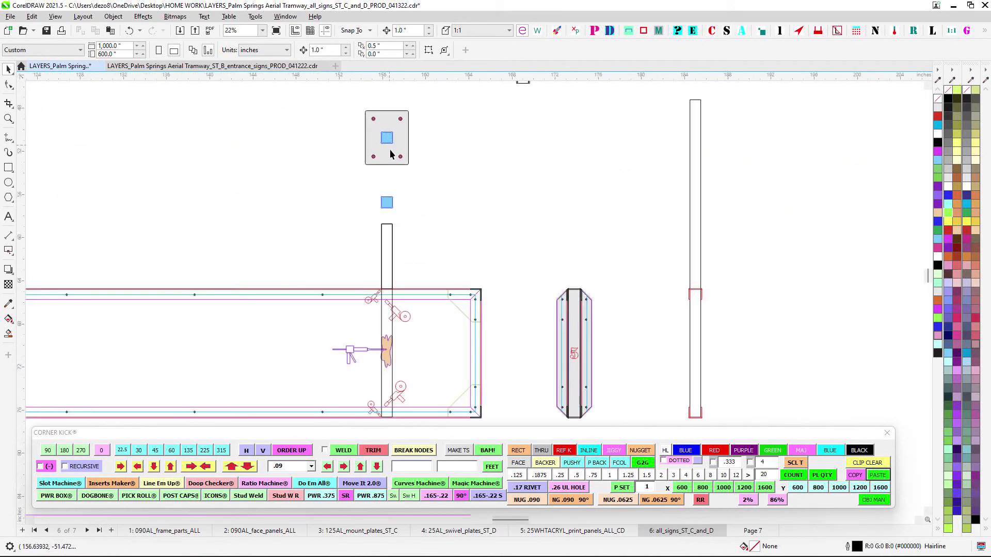
Inspect where sign D's near post extends above the frame and compare it with the sign 5 layout
scroll(390, 154, "down", 2)
left_click_drag(574, 198, 252, 182)
scroll(619, 150, "up", 2)
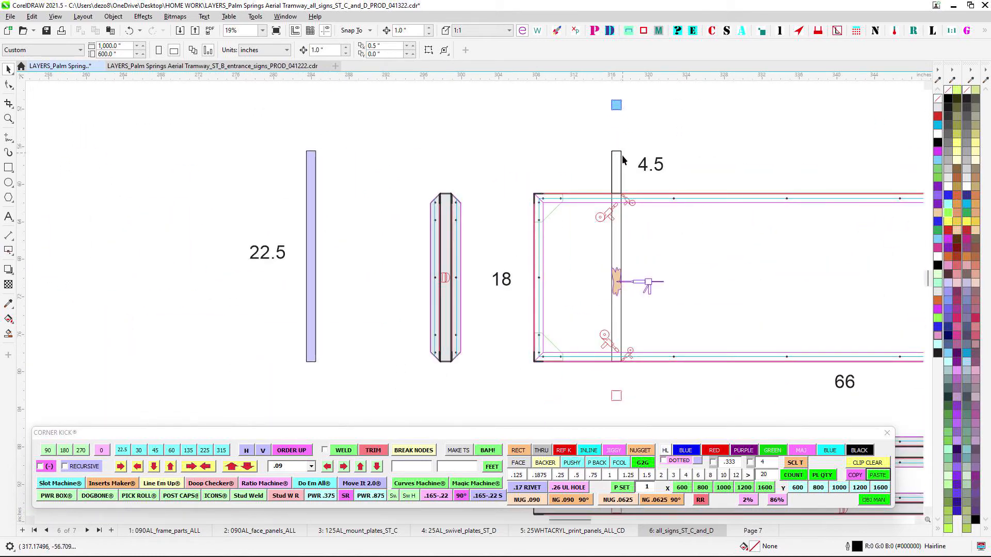
scroll(622, 158, "down", 1)
left_click_drag(623, 157, 606, 208)
scroll(596, 191, "down", 2)
left_click_drag(386, 239, 746, 230)
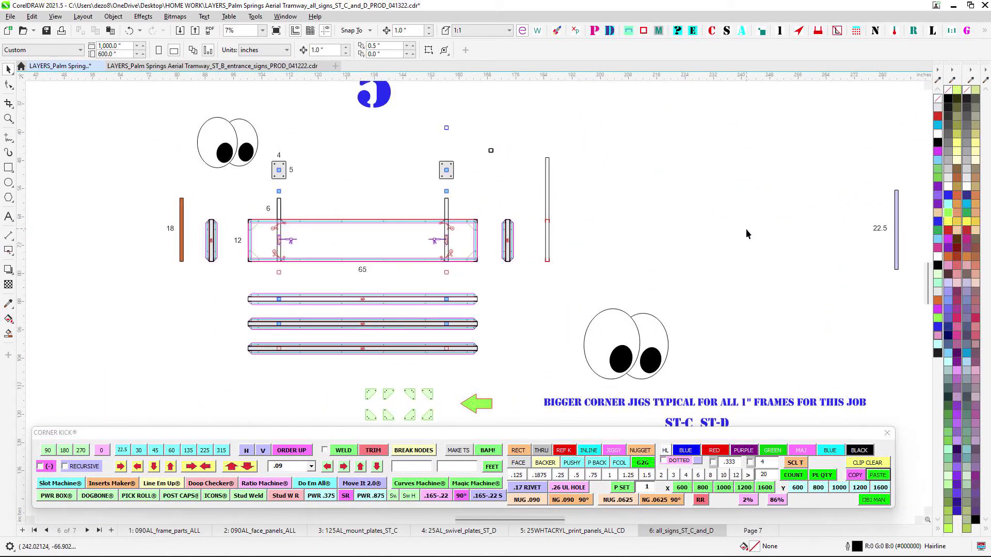
Examine sign 4's posts where they meet the upper frame, along with the post sections and mounting plates above
scroll(746, 229, "down", 2)
left_click_drag(353, 234, 616, 228)
scroll(504, 223, "up", 7)
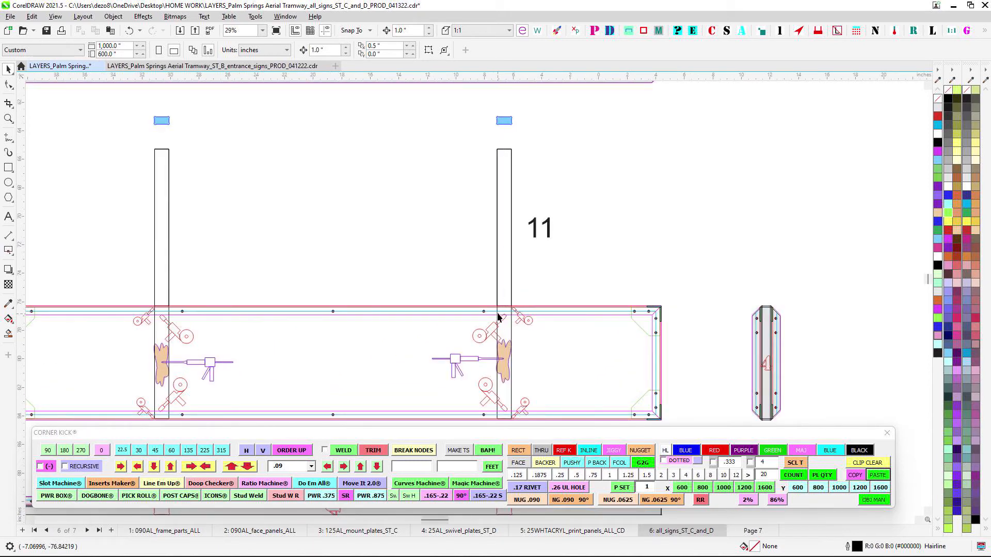
scroll(493, 241, "down", 1)
left_click_drag(491, 129, 526, 216)
scroll(526, 216, "up", 2)
scroll(563, 227, "down", 2)
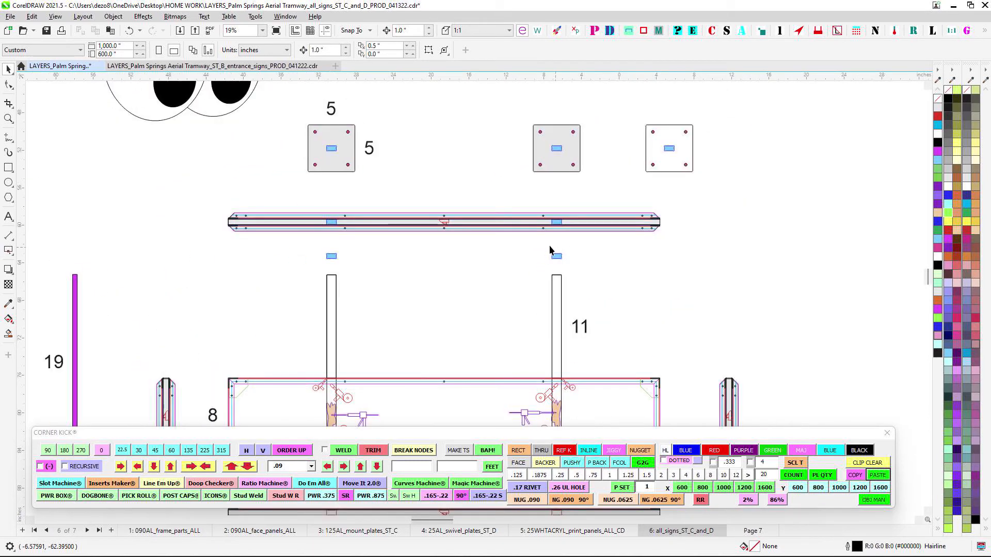
Review the mounting plates and post lengths of signs 1 and 2, examining sign 1's plate holes and post sections closely
scroll(549, 246, "down", 2)
scroll(557, 262, "down", 2)
scroll(618, 249, "down", 1)
left_click_drag(619, 249, 526, 255)
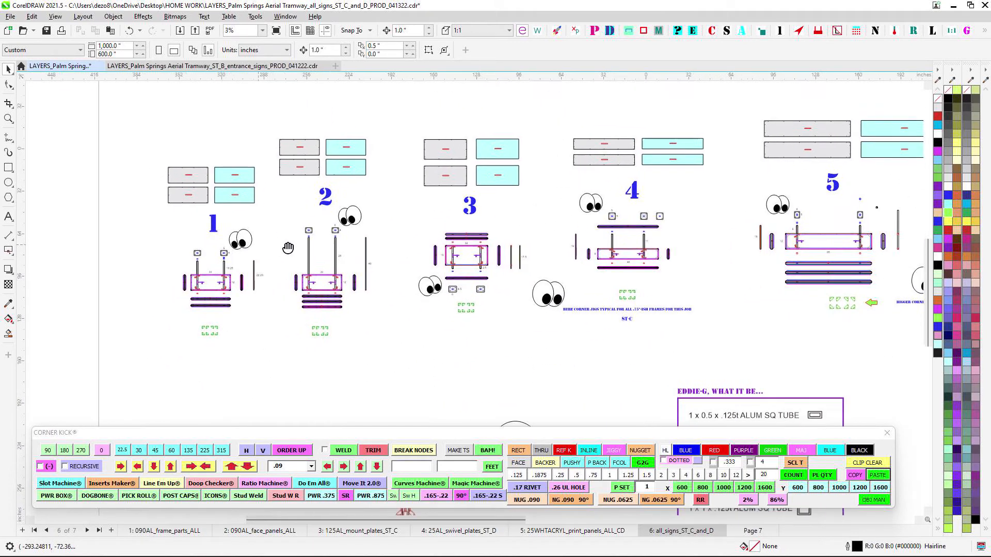
scroll(228, 273, "up", 3)
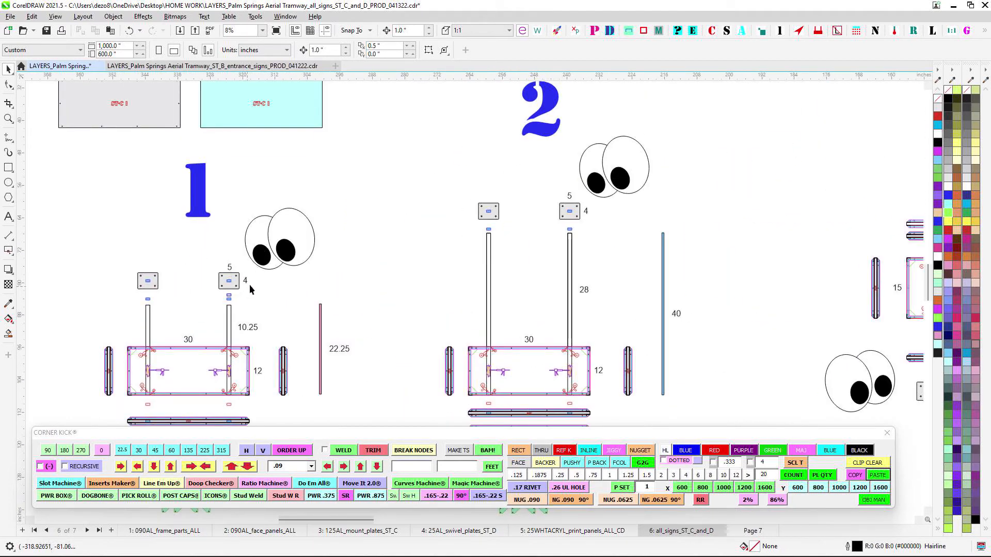
scroll(594, 242, "down", 2)
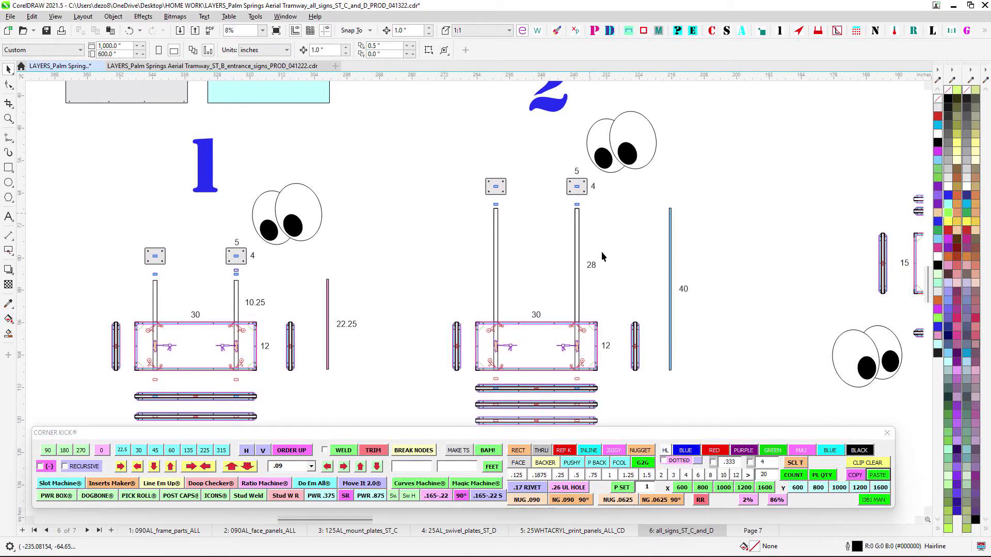
scroll(310, 232, "up", 5)
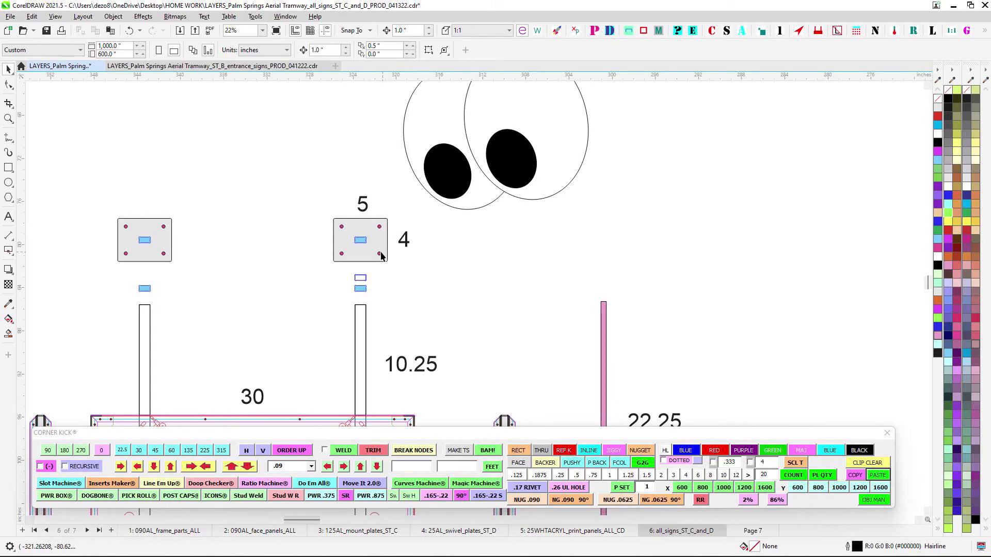
scroll(377, 238, "down", 4)
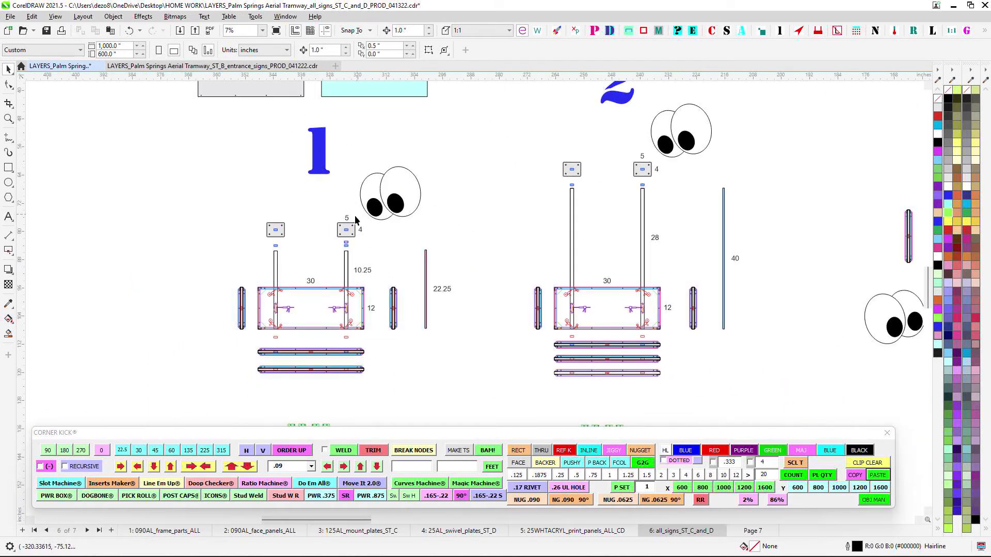
Compare the complete layouts of signs 1 and 2, from face panels to frame extrusions, and continue to sign 3
scroll(667, 190, "down", 1)
left_click_drag(667, 190, 562, 299)
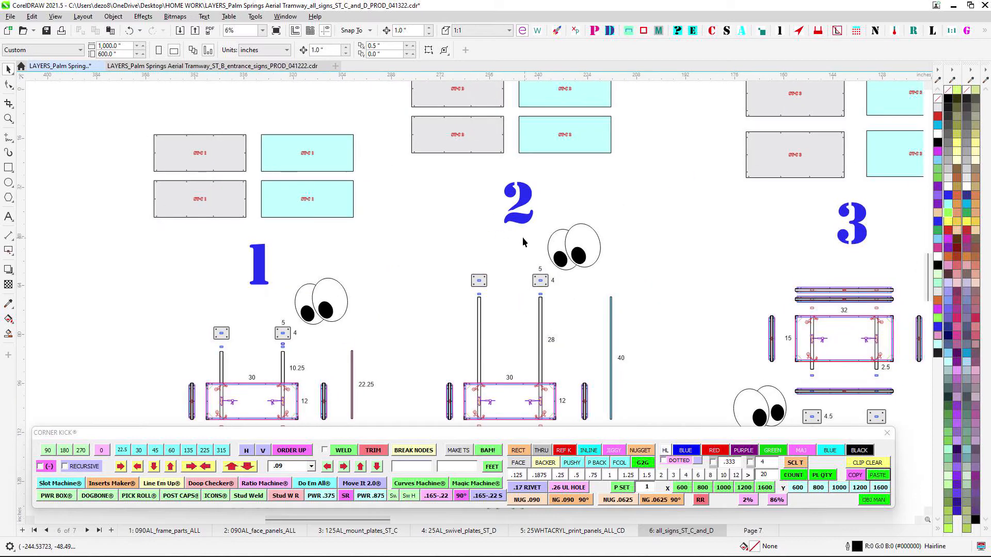
left_click_drag(522, 237, 598, 111)
scroll(556, 172, "up", 2)
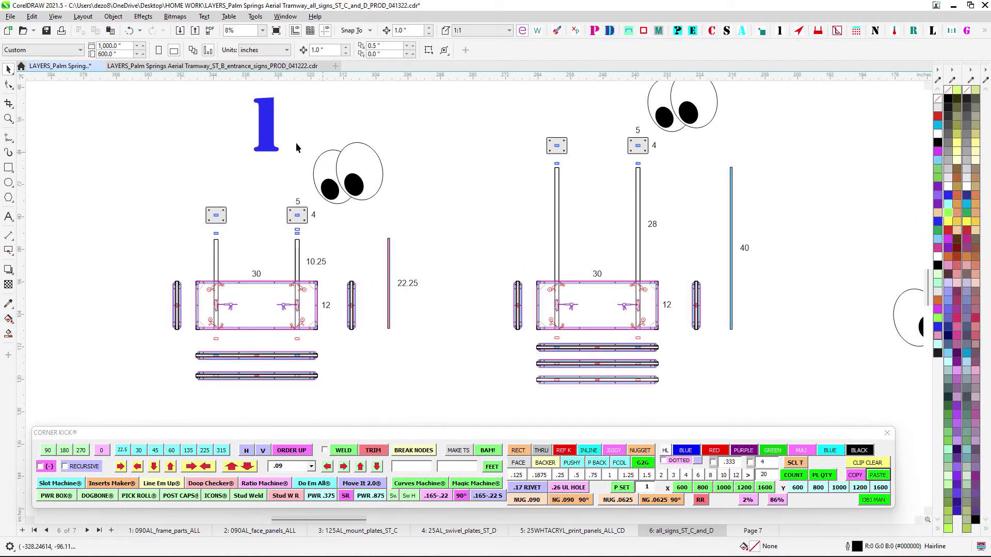
scroll(647, 257, "down", 2)
left_click_drag(688, 229, 351, 240)
left_click_drag(538, 215, 444, 271)
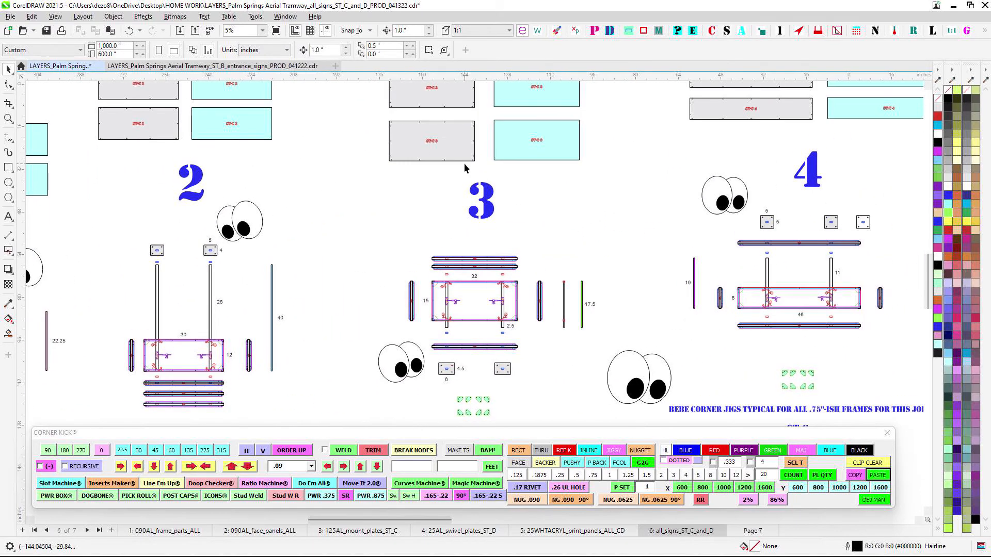
Inspect sign 3's mounting plates below the frame together with their width and height dimensions
scroll(481, 296, "up", 2)
left_click_drag(470, 396, 483, 264)
scroll(481, 264, "up", 2)
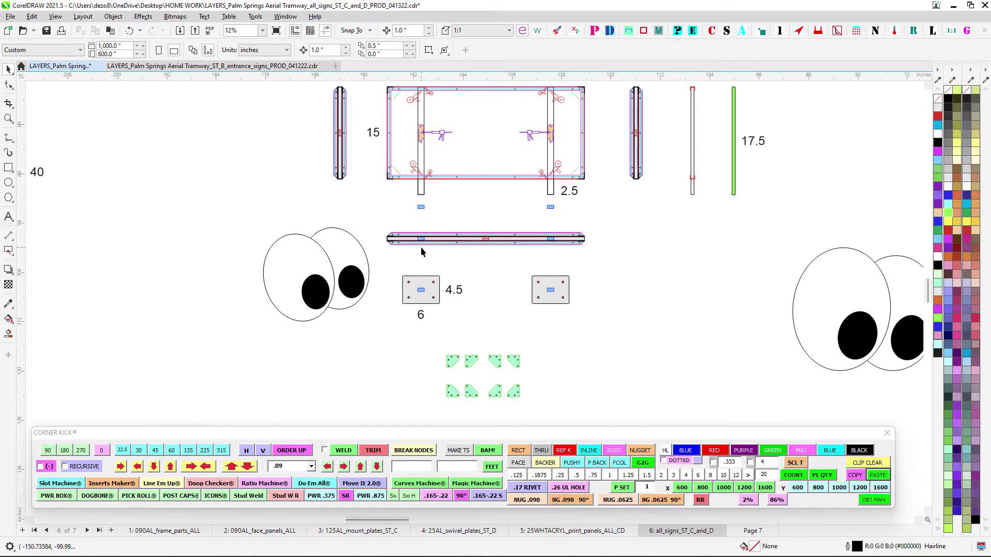
scroll(449, 284, "up", 1)
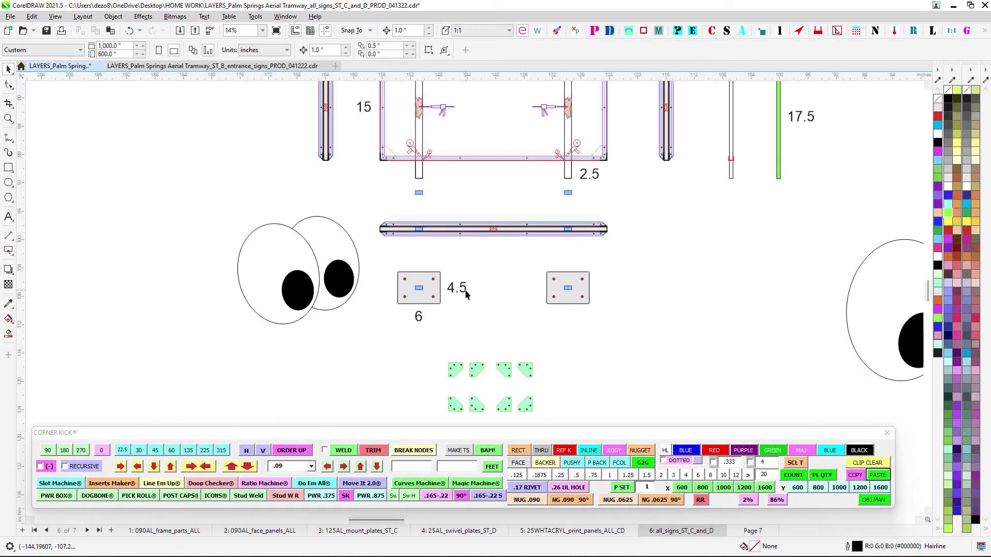
scroll(602, 255, "down", 4)
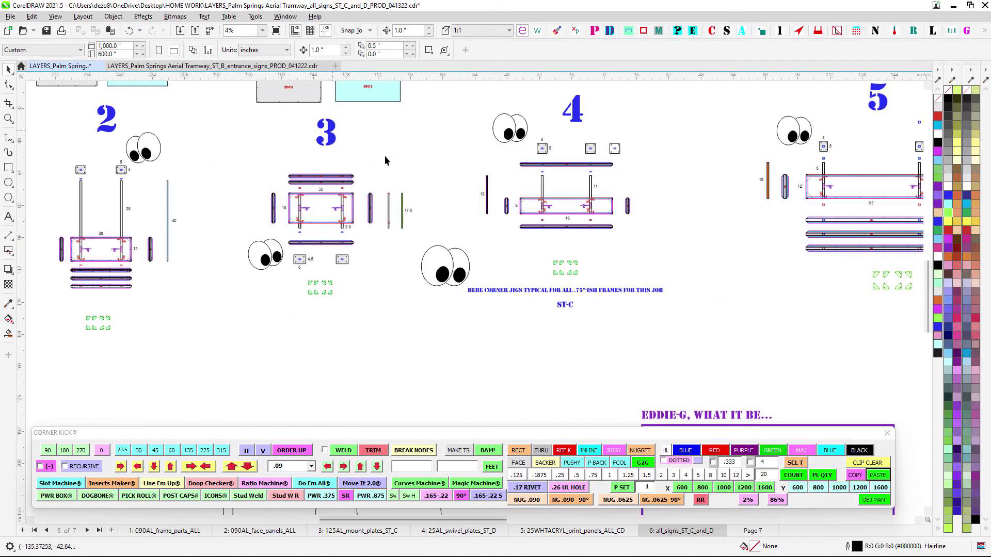
Review sign 4's square mounting plates and their dimensions, then continue across the layout to sign 5
scroll(507, 176, "up", 3)
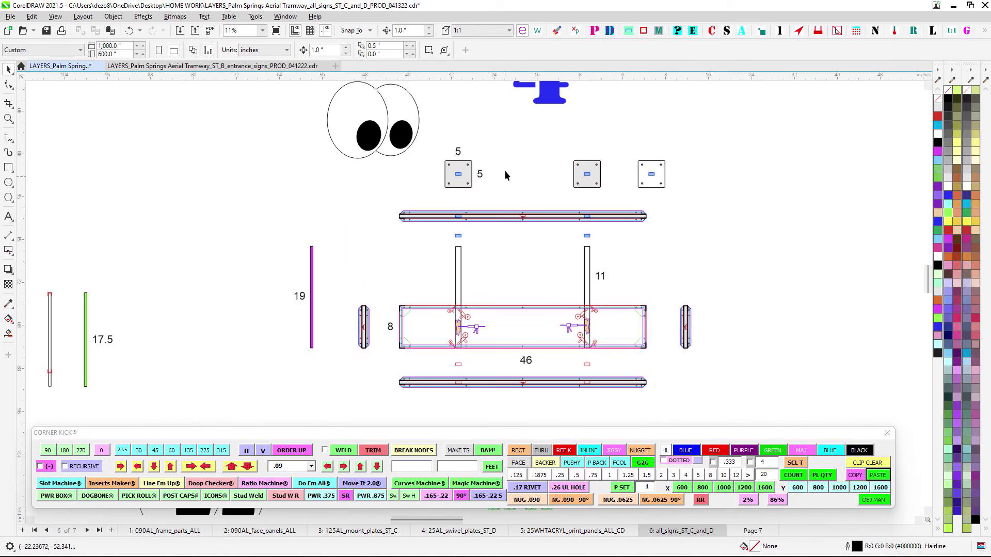
scroll(505, 171, "down", 1)
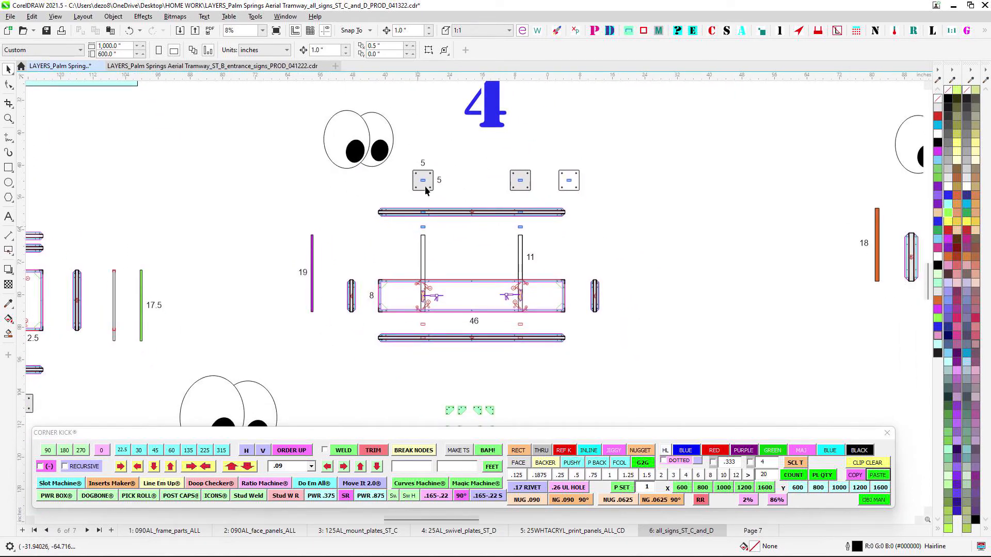
left_click_drag(425, 187, 387, 195)
scroll(547, 208, "down", 1)
left_click_drag(536, 206, 362, 206)
left_click_drag(704, 206, 381, 200)
Review the mounting plates of sign 5 and the plates and swivel parts above sign D's frame
scroll(582, 197, "up", 2)
scroll(520, 195, "up", 1)
scroll(526, 198, "down", 1)
scroll(388, 196, "down", 1)
left_click_drag(553, 213, 390, 238)
scroll(807, 228, "up", 1)
left_click_drag(694, 198, 502, 187)
scroll(482, 201, "up", 1)
scroll(429, 210, "down", 3)
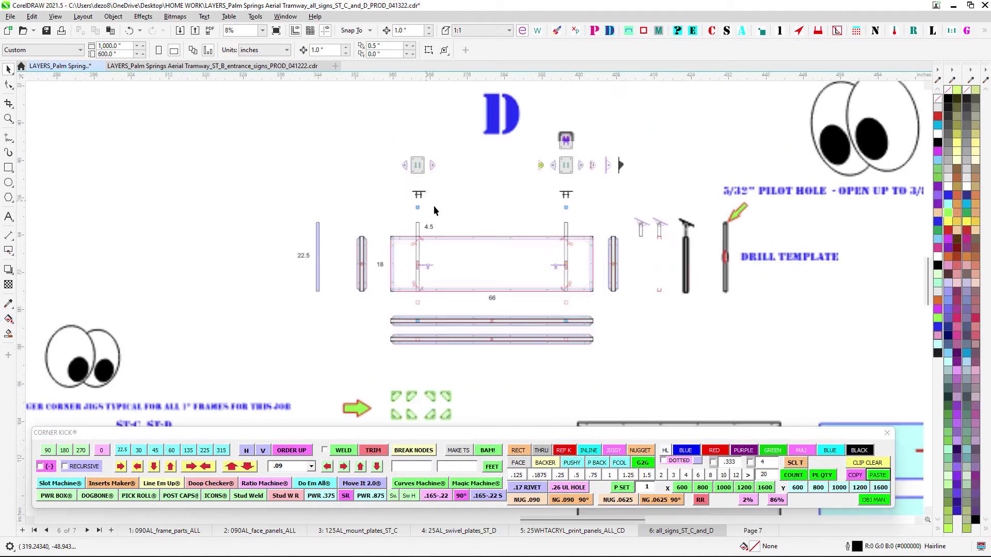
Locate sign D's drill template beside the side-view post assembly and select it
left_click_drag(530, 224, 465, 202)
scroll(611, 210, "up", 2)
left_click_drag(583, 208, 458, 187)
scroll(443, 178, "up", 1)
left_click_drag(481, 380, 481, 378)
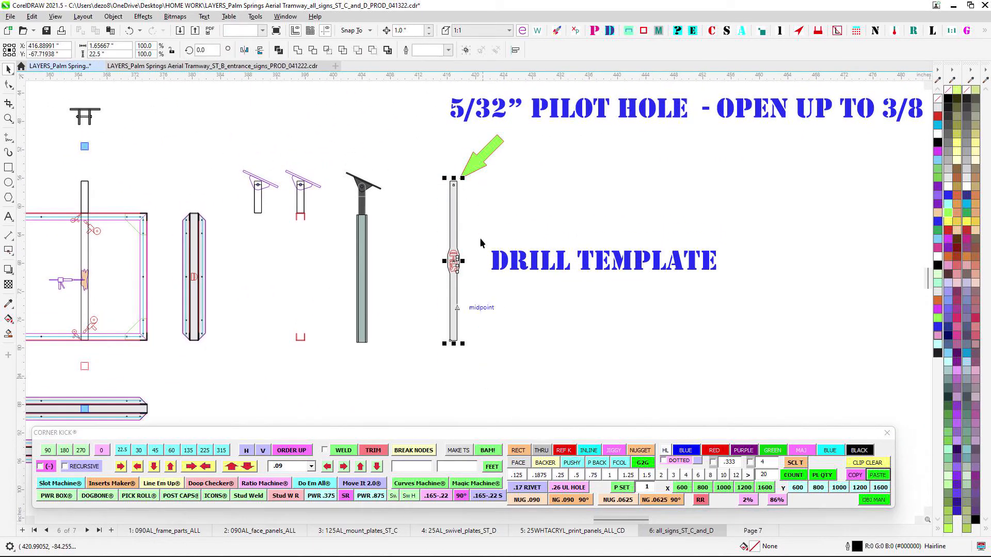
scroll(469, 217, "up", 1)
scroll(460, 190, "down", 1)
left_click_drag(438, 225, 518, 214)
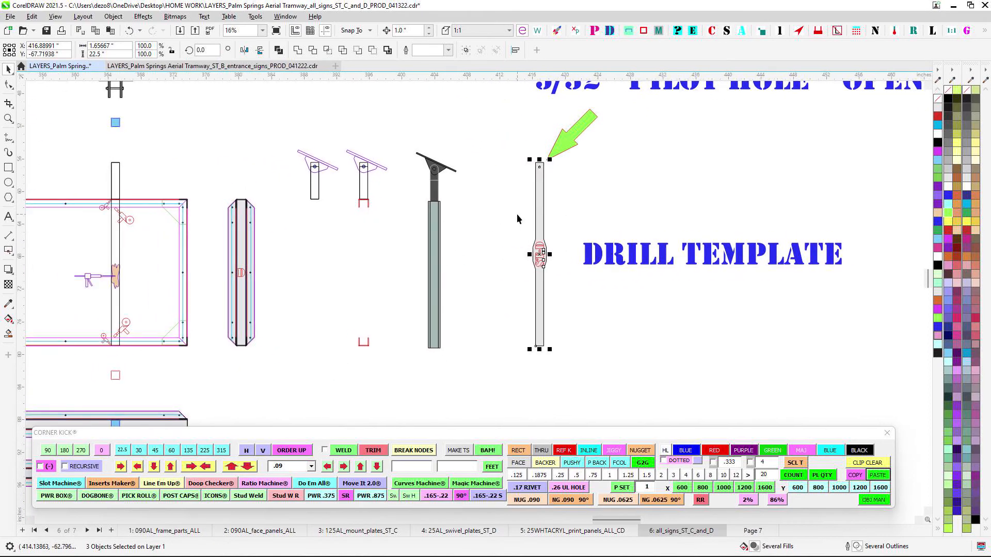
Clear the selection and examine the pilot hole at the upper end of the ST-D drill template
left_click(589, 185)
scroll(531, 161, "up", 1)
scroll(531, 161, "up", 2)
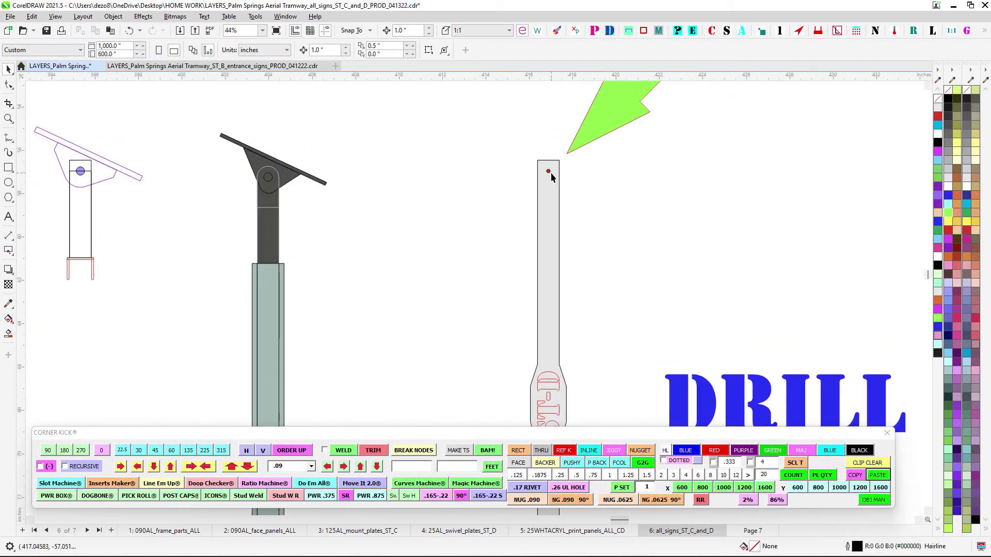
scroll(556, 178, "down", 1)
left_click_drag(559, 183, 493, 295)
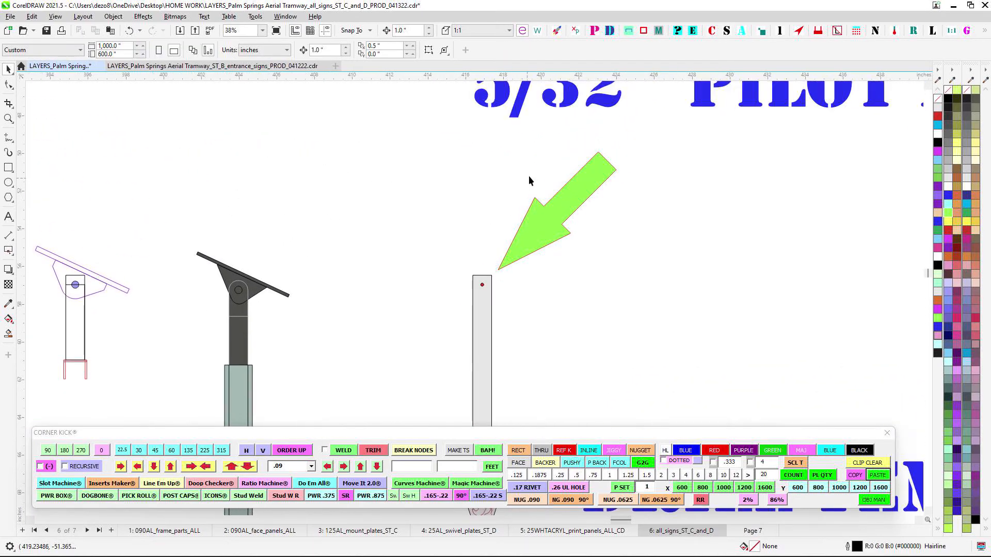
Read the pilot-hole note above the drill template, including the size the hole is opened up to
scroll(528, 176, "down", 2)
left_click_drag(760, 212, 392, 238)
scroll(725, 175, "down", 1)
left_click_drag(897, 150, 795, 162)
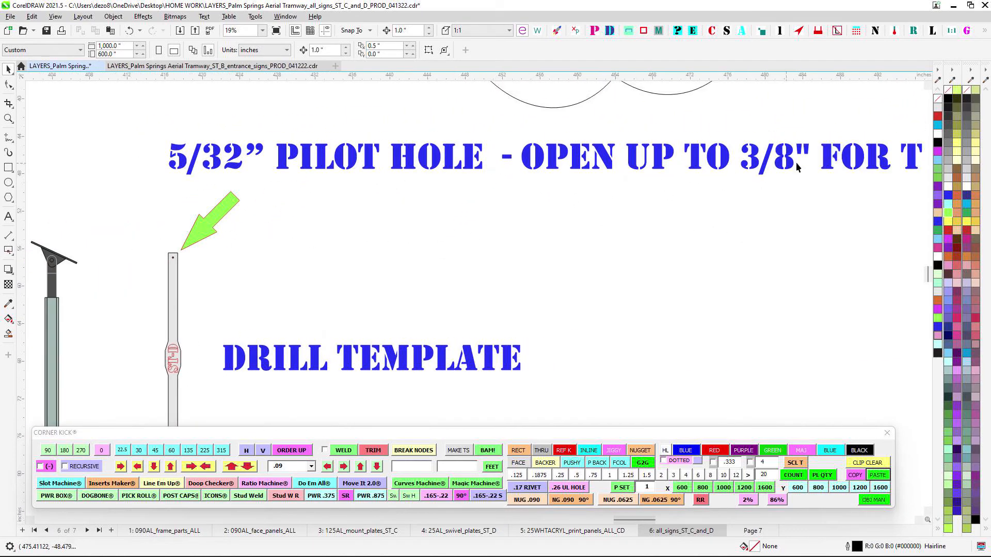
Compare sign D's swivel bracket above the post with the tilted side-view bracket assemblies and the complete frame layout
scroll(677, 223, "down", 2)
left_click_drag(515, 241, 619, 223)
scroll(314, 186, "up", 2)
scroll(242, 159, "up", 1)
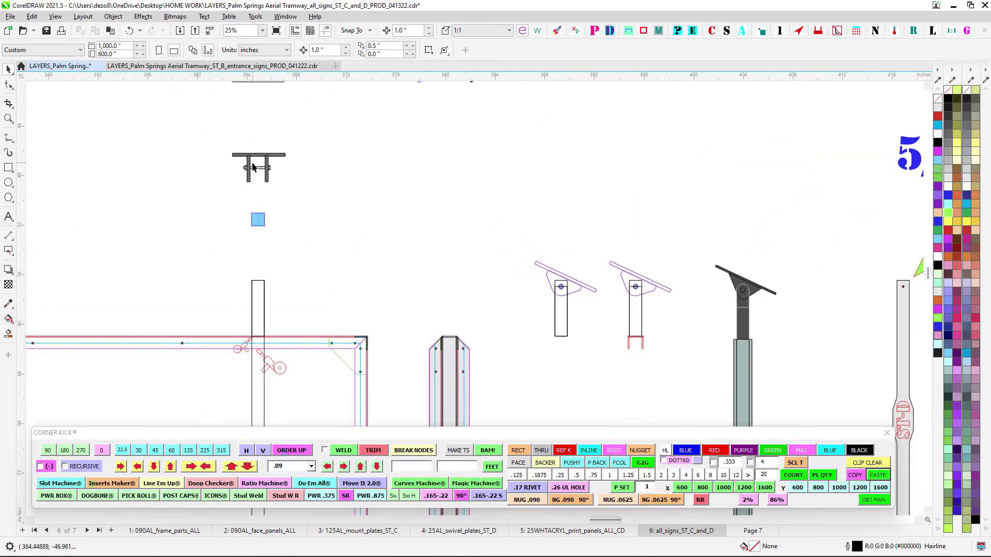
left_click_drag(346, 223, 577, 210)
scroll(577, 211, "down", 3)
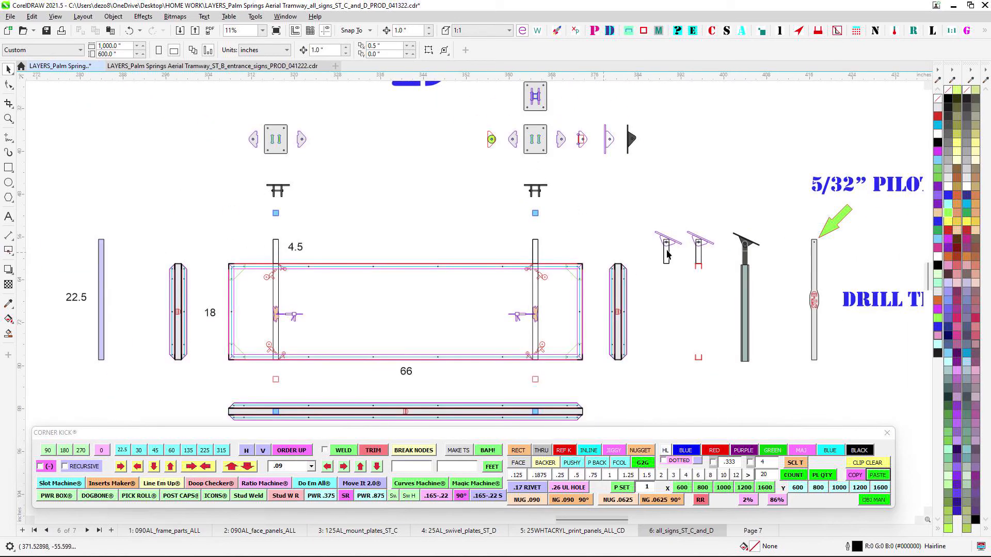
scroll(741, 241, "up", 4)
scroll(645, 253, "down", 10)
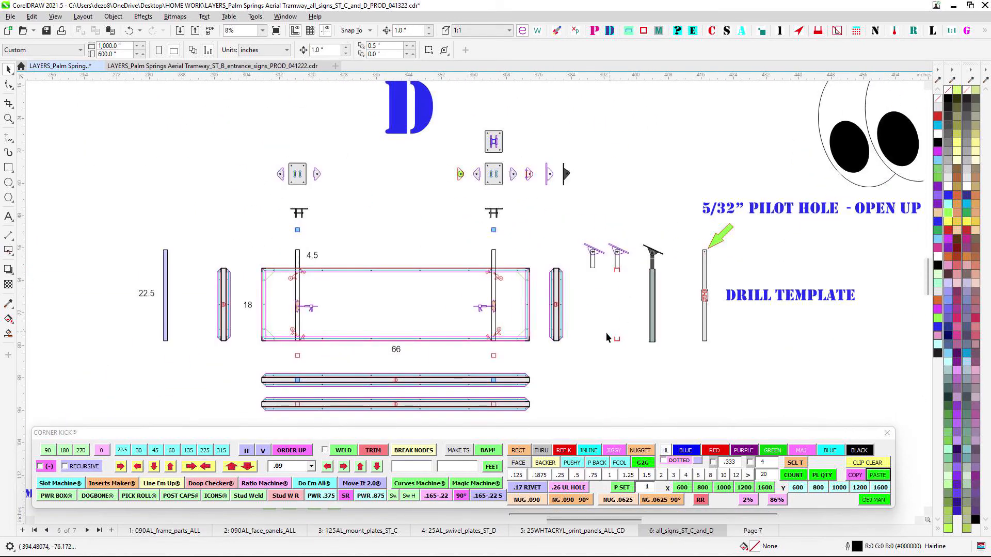
Examine the bigger corner jigs for the 1" ST-C and ST-D frames and their note between signs 5 and D
left_click_drag(608, 336, 658, 250)
scroll(657, 250, "down", 3)
scroll(536, 300, "down", 1)
left_click_drag(536, 300, 470, 141)
left_click_drag(364, 220, 624, 223)
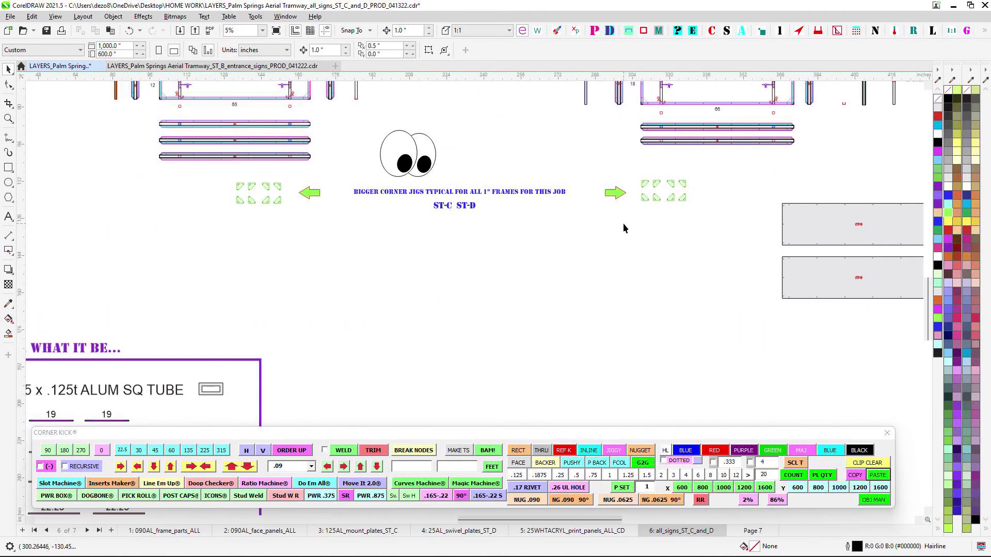
scroll(267, 195, "up", 2)
scroll(337, 189, "down", 2)
Review the BEBE corner jigs for the .75"-ish ST-C frames below signs 3 and 4 and the neighbouring signs
left_click_drag(325, 124, 297, 200)
scroll(243, 176, "down", 1)
left_click_drag(199, 200, 551, 183)
scroll(234, 213, "up", 2)
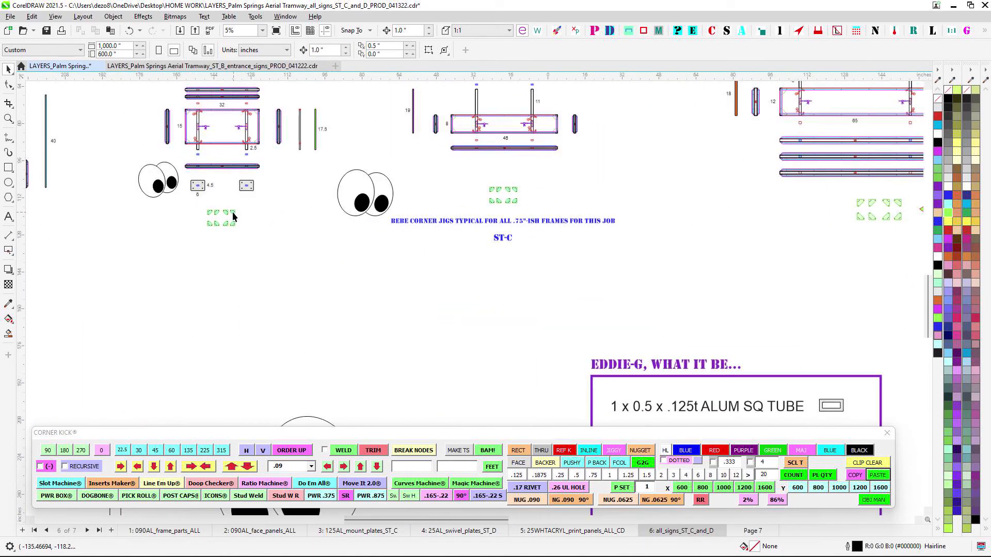
scroll(248, 215, "down", 3)
left_click_drag(296, 179, 475, 196)
Select the red extrusion profile at the upper end of sign 3's side-view post and examine it
scroll(488, 147, "up", 4)
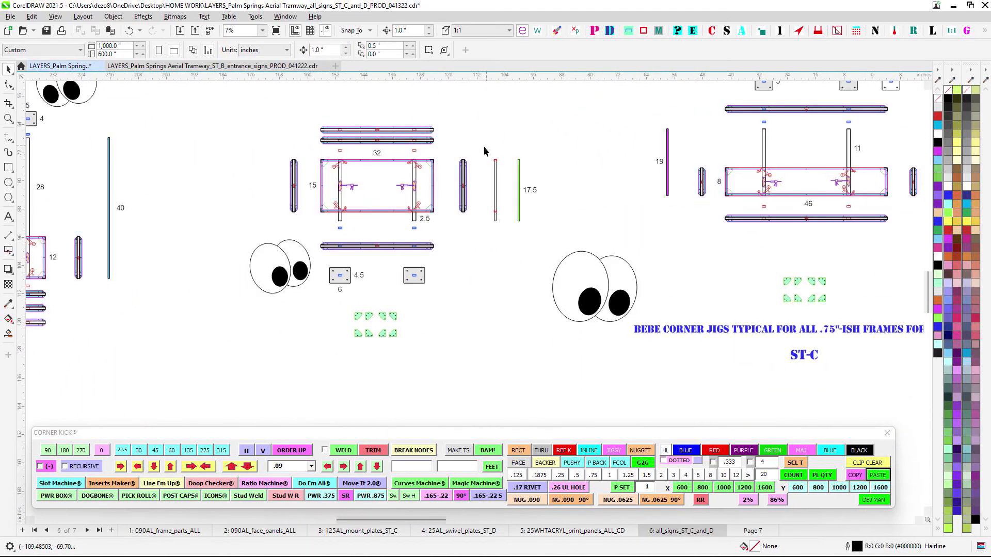
scroll(508, 163, "up", 1)
left_click_drag(482, 150, 510, 170)
scroll(497, 163, "up", 1)
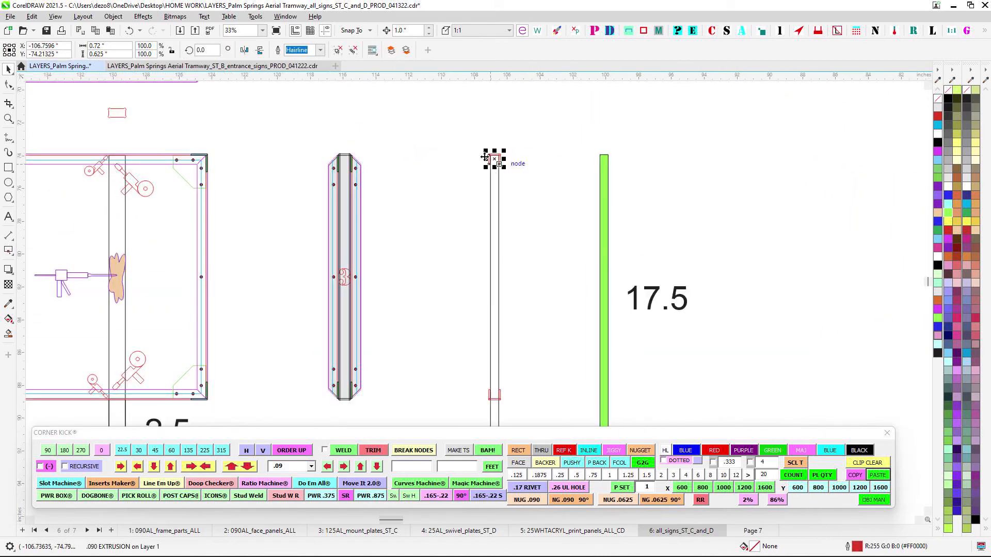
Review sign 4's frame, posts and extrusions, and compare them with the neighbouring sign 3 and sign 5 layouts
scroll(447, 207, "down", 3)
left_click_drag(537, 205, 292, 247)
scroll(489, 228, "up", 3)
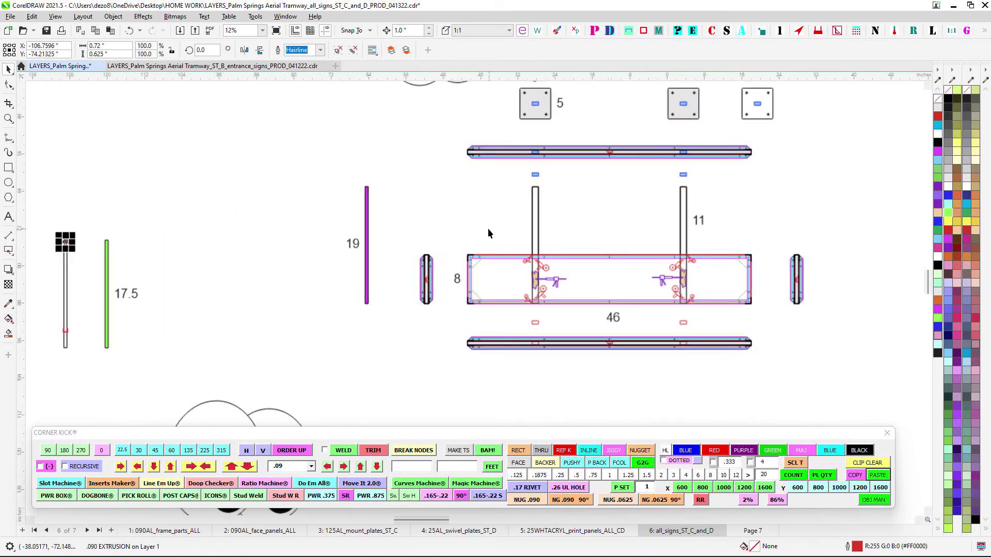
scroll(470, 221, "down", 4)
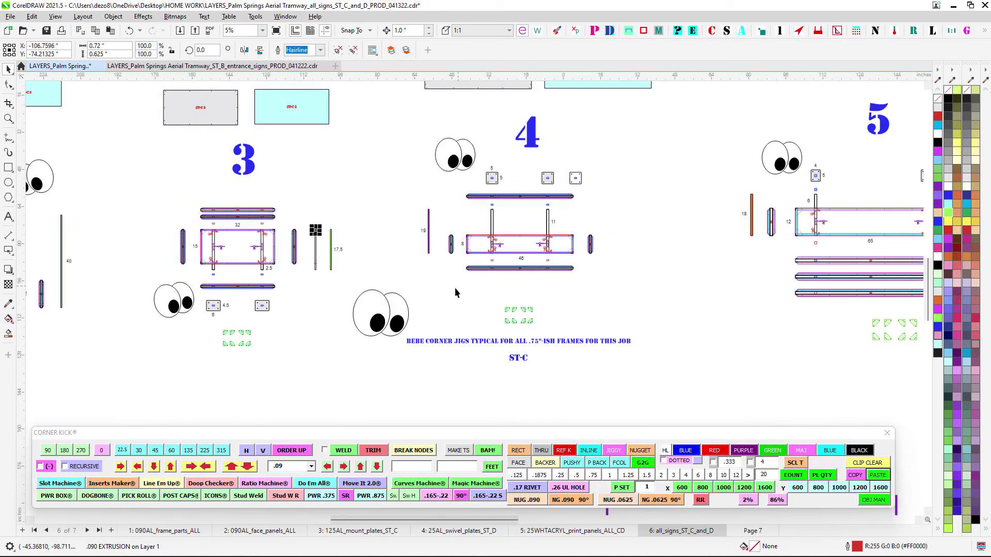
Examine the aluminum square tube cut list, covering the 1 x 0.5 x .125t and 1 x 1 x .125t pieces for ST-C and D
scroll(455, 292, "down", 2)
left_click_drag(455, 292, 354, 114)
scroll(411, 163, "up", 3)
left_click_drag(410, 163, 353, 131)
scroll(368, 156, "up", 1)
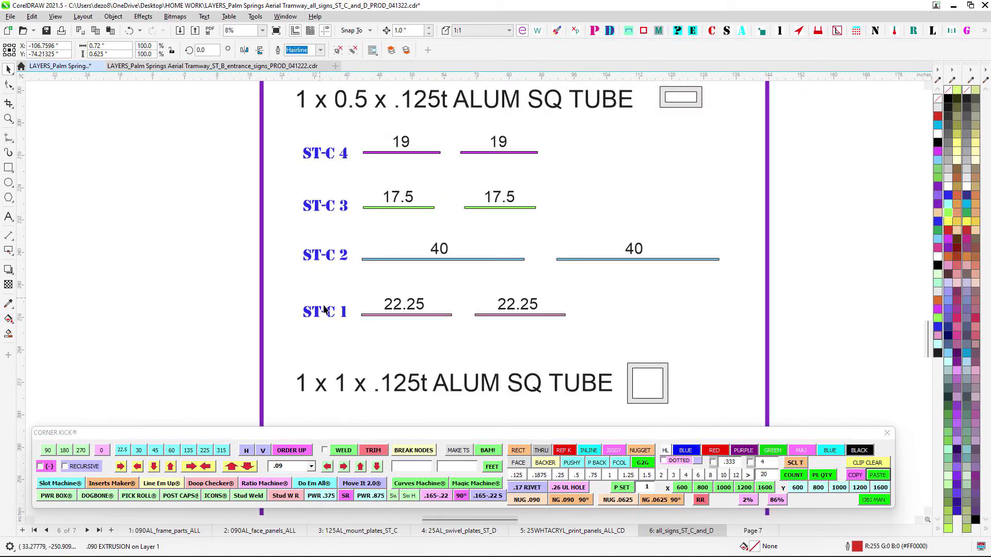
scroll(473, 221, "down", 2)
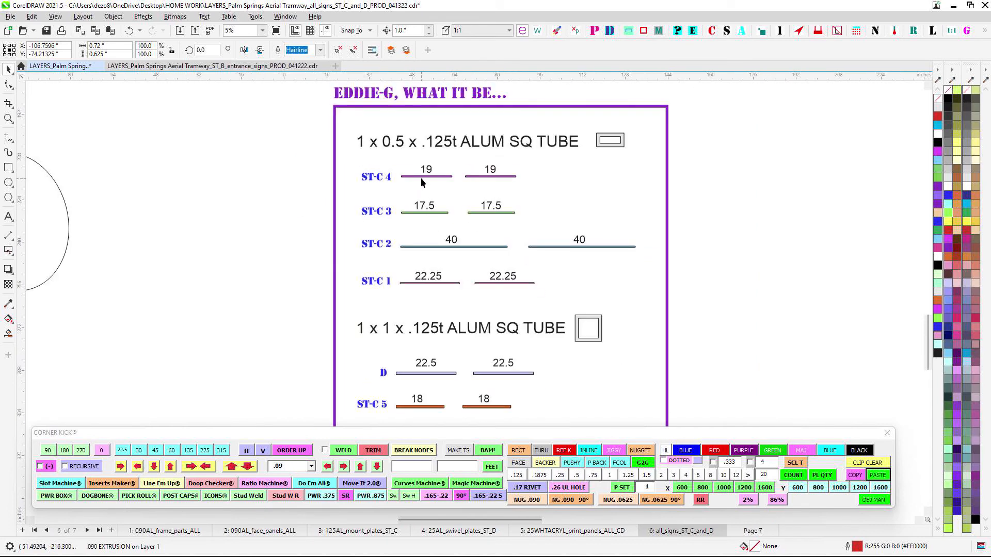
scroll(420, 177, "up", 1)
scroll(538, 268, "down", 2)
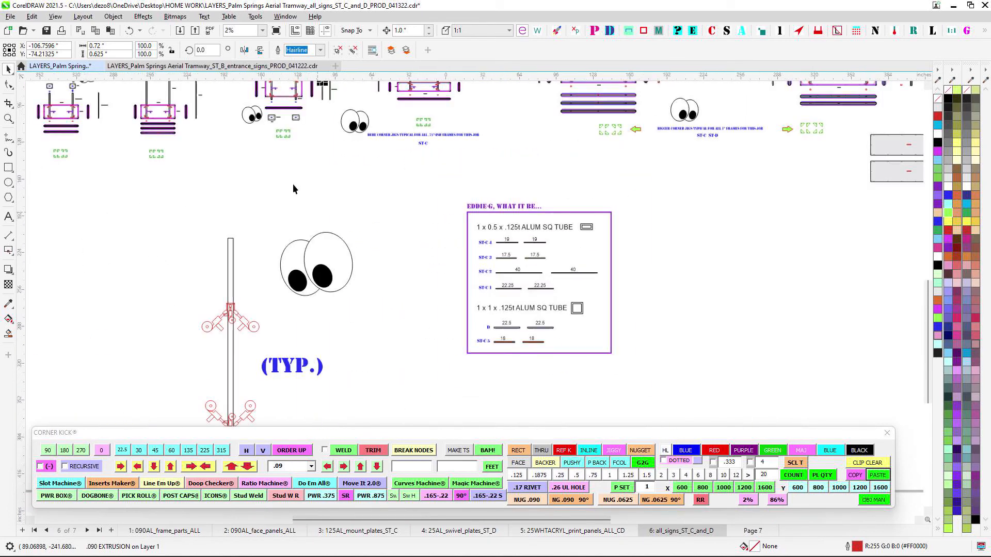
Compare the colored post side views beside signs 1, 2 and 3 with the tube cut list, and inspect their frames
scroll(423, 176, "up", 1)
left_click_drag(413, 164, 431, 196)
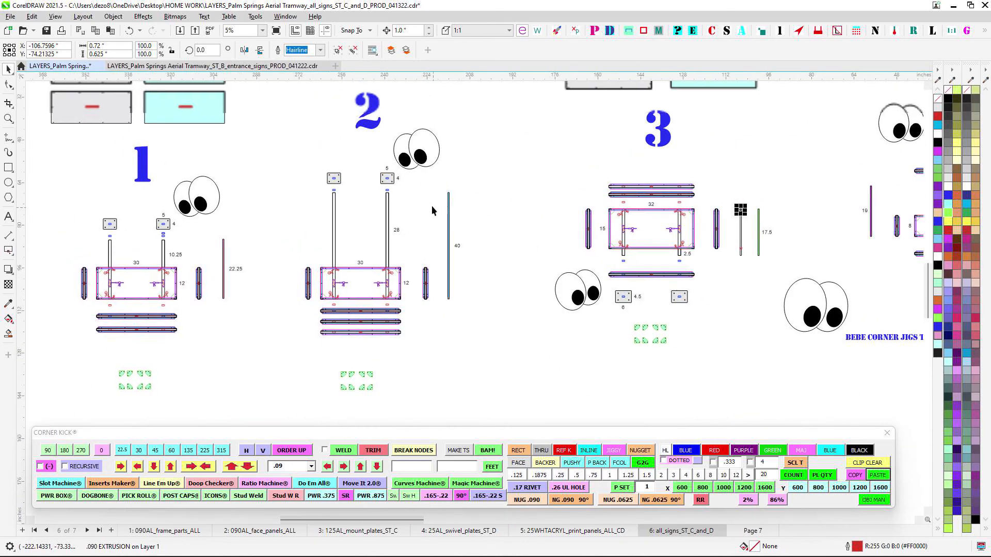
scroll(465, 250, "up", 2)
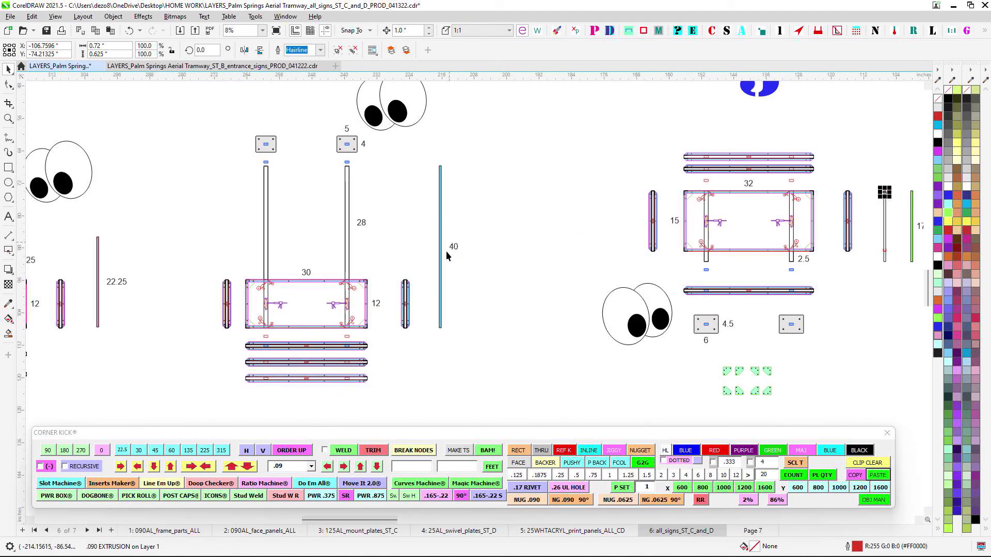
left_click_drag(333, 370, 342, 281)
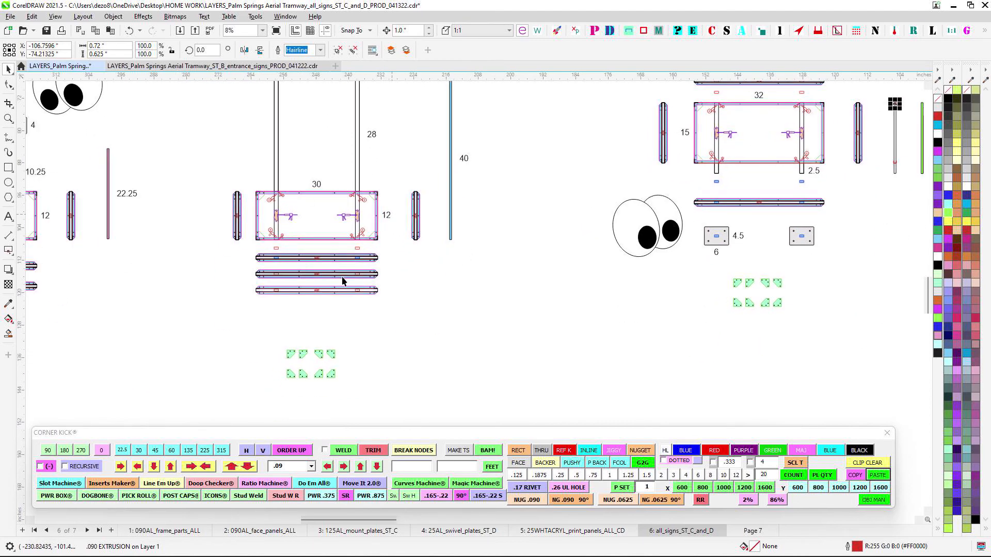
scroll(459, 269, "up", 1)
left_click_drag(459, 269, 350, 294)
Review the frames, mounting plates and colored post side views of signs 4 and 5
scroll(470, 256, "down", 3)
left_click_drag(502, 237, 325, 217)
left_click_drag(492, 184, 392, 238)
left_click_drag(709, 183, 510, 201)
left_click_drag(613, 174, 400, 191)
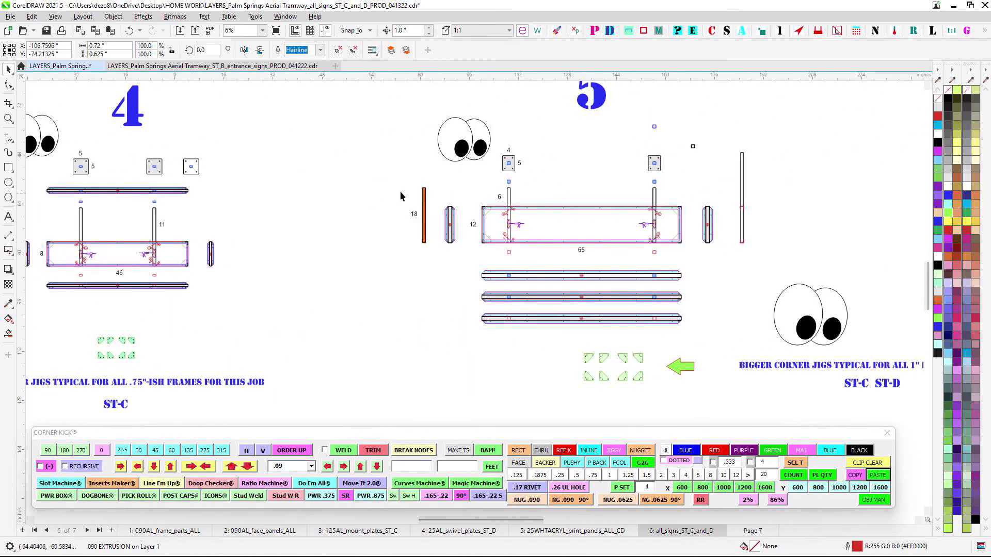
scroll(436, 188, "up", 1)
scroll(423, 205, "down", 2)
scroll(525, 182, "down", 1)
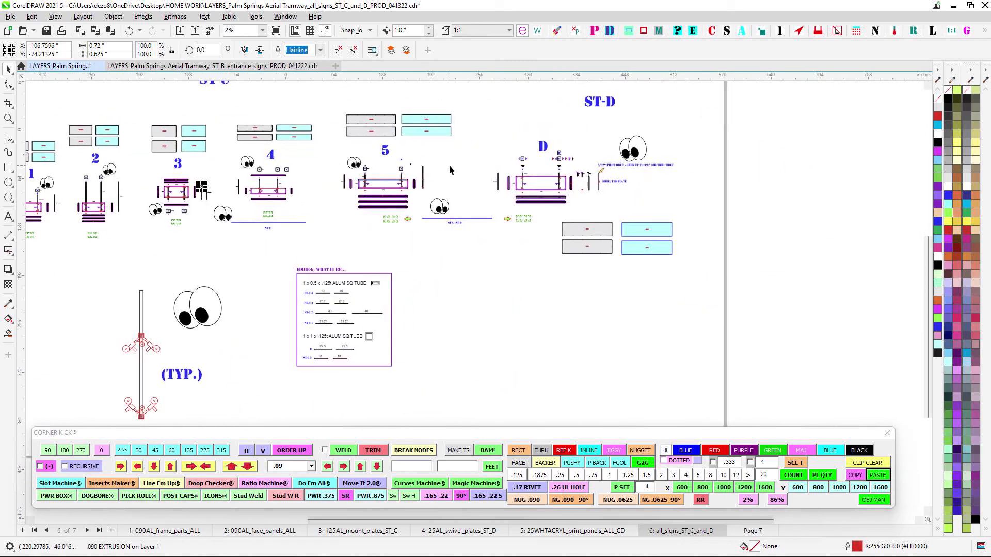
Inspect sign D's frame, posts, swivel mounting plates, side views and drill template
scroll(558, 166, "up", 5)
left_click_drag(559, 164, 511, 233)
scroll(514, 243, "down", 1)
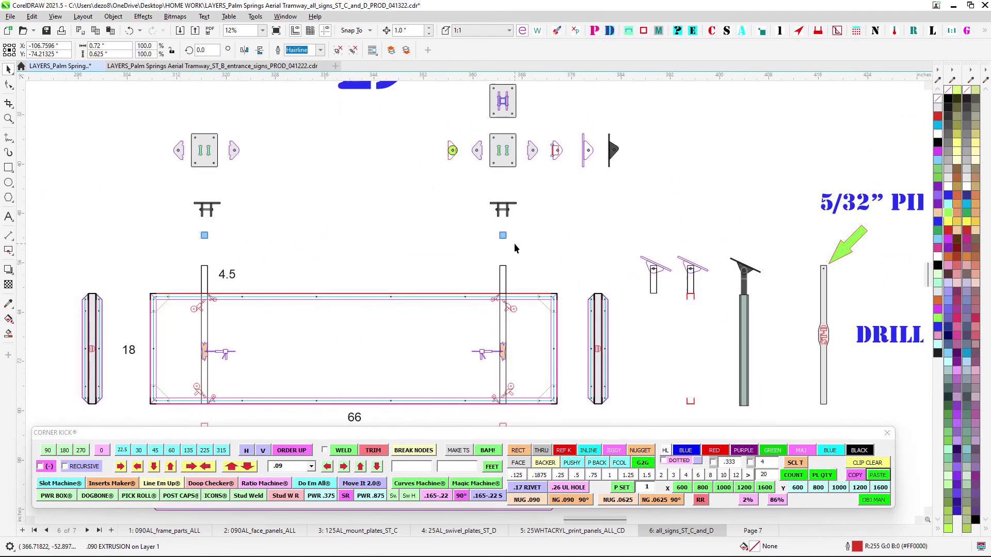
scroll(513, 157, "up", 2)
scroll(522, 197, "down", 2)
scroll(524, 244, "down", 3)
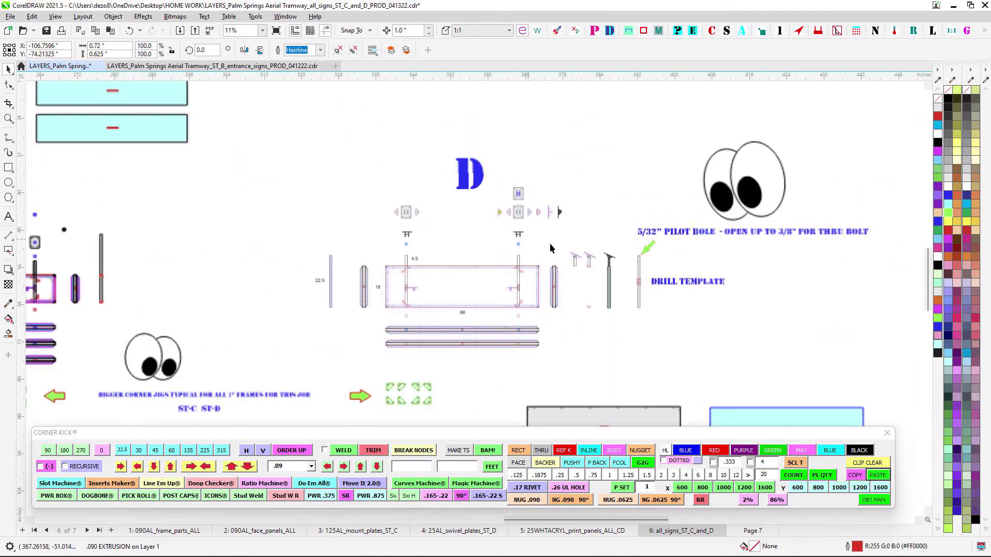
Review the complete ST-C and ST-D sign layout together with the tube cut list and typical post detail
left_click_drag(550, 304, 665, 157)
scroll(665, 157, "down", 2)
left_click_drag(401, 271, 491, 227)
left_click_drag(298, 270, 607, 162)
scroll(469, 172, "down", 1)
left_click_drag(470, 185, 391, 326)
left_click_drag(447, 118, 370, 215)
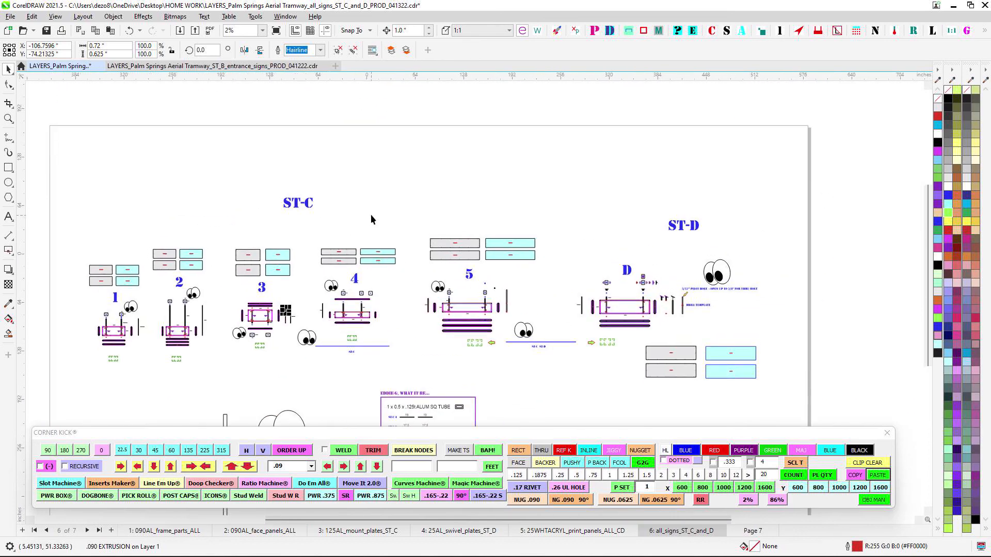
left_click_drag(457, 209, 403, 122)
left_click_drag(347, 176, 512, 173)
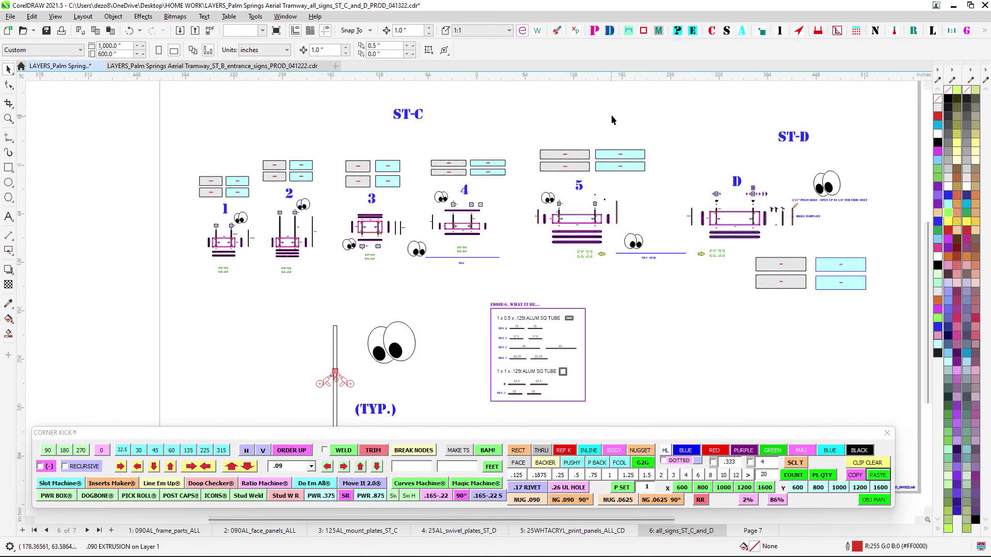